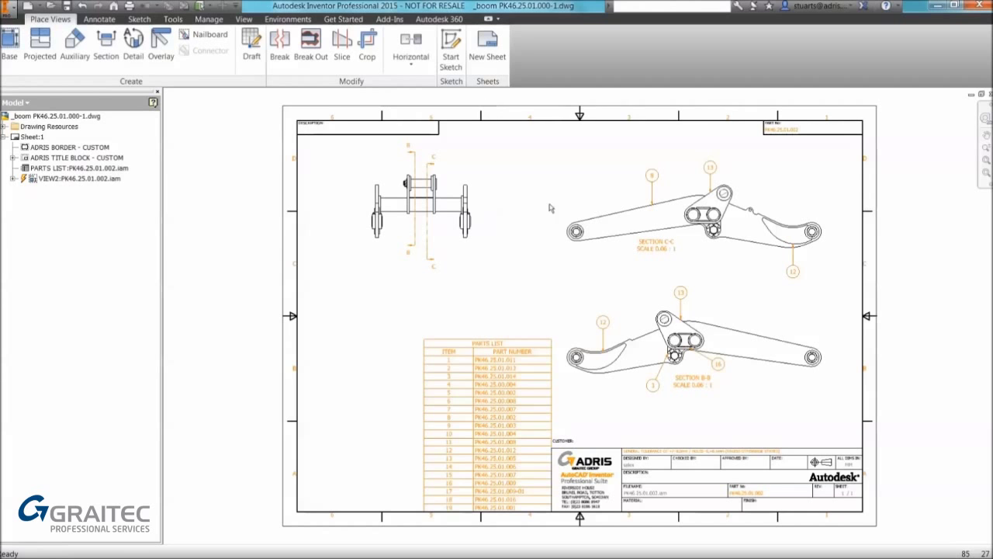
Close the drawing _boom PK46.25.01.000-1.dwg without saving changes.
{"action": "middle_click_drag", "start_coordinate": [552, 209], "coordinate": [508, 222]}
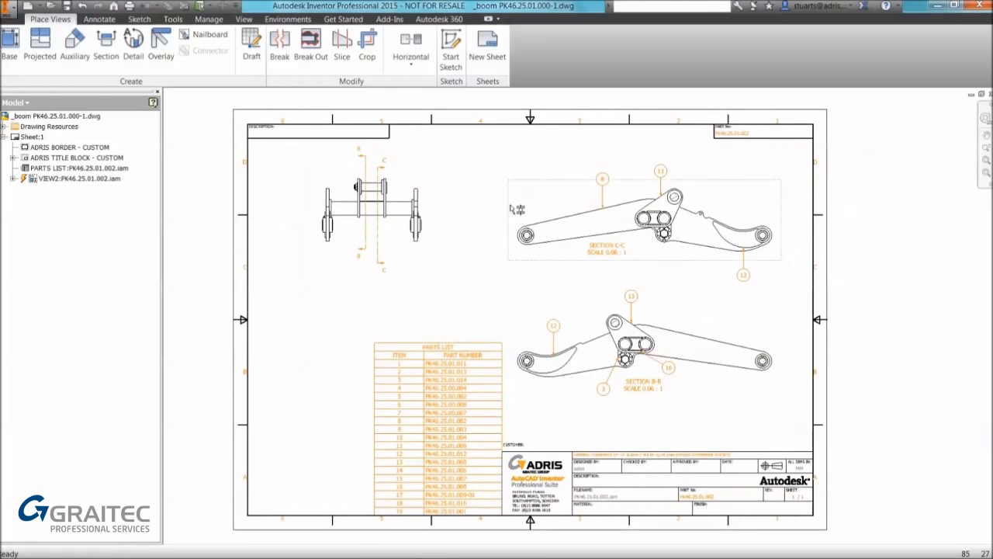
{"action": "key", "text": "F3"}
{"action": "left_click_drag", "start_coordinate": [495, 210], "coordinate": [497, 198]}
{"action": "middle_click_drag", "start_coordinate": [477, 300], "coordinate": [472, 281]}
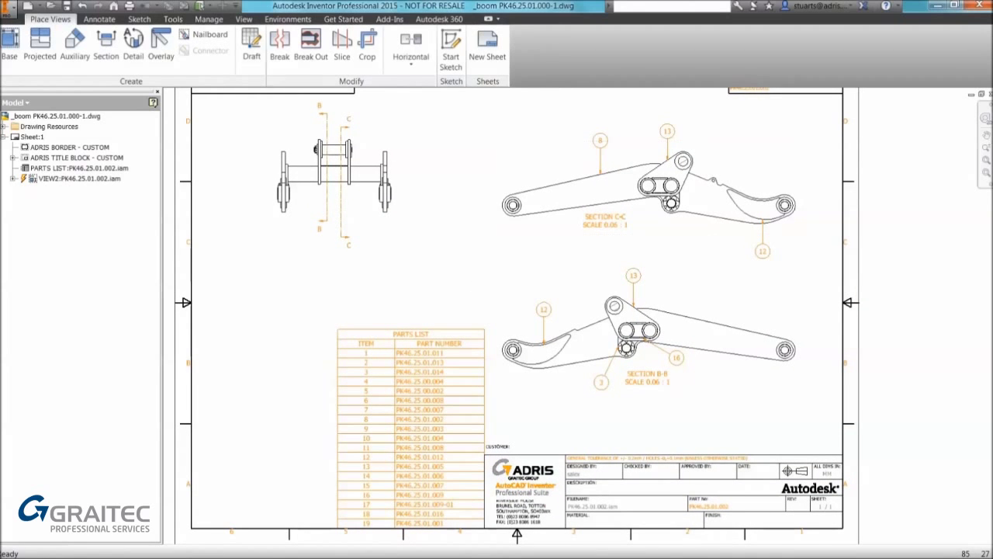
{"action": "left_click", "coordinate": [989, 94]}
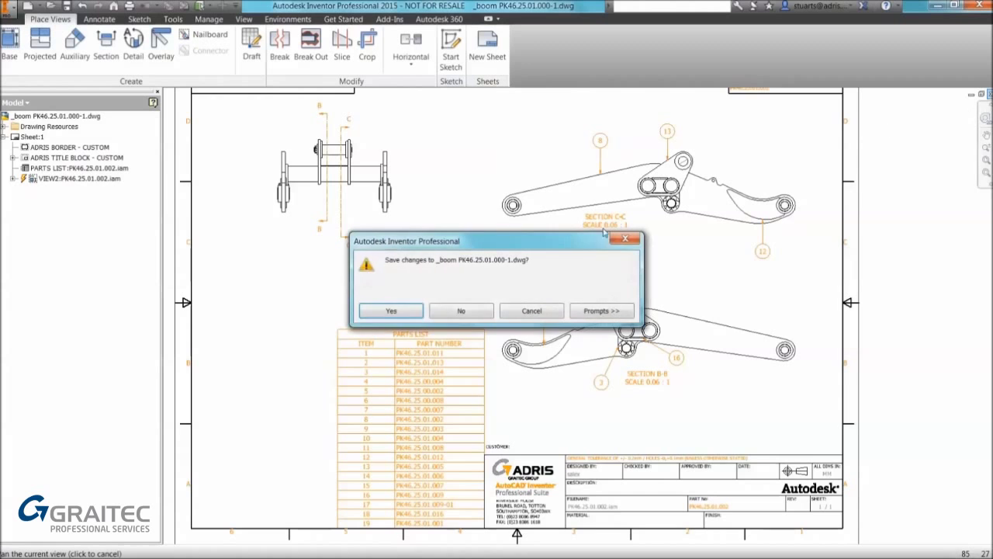
{"action": "left_click", "coordinate": [465, 313]}
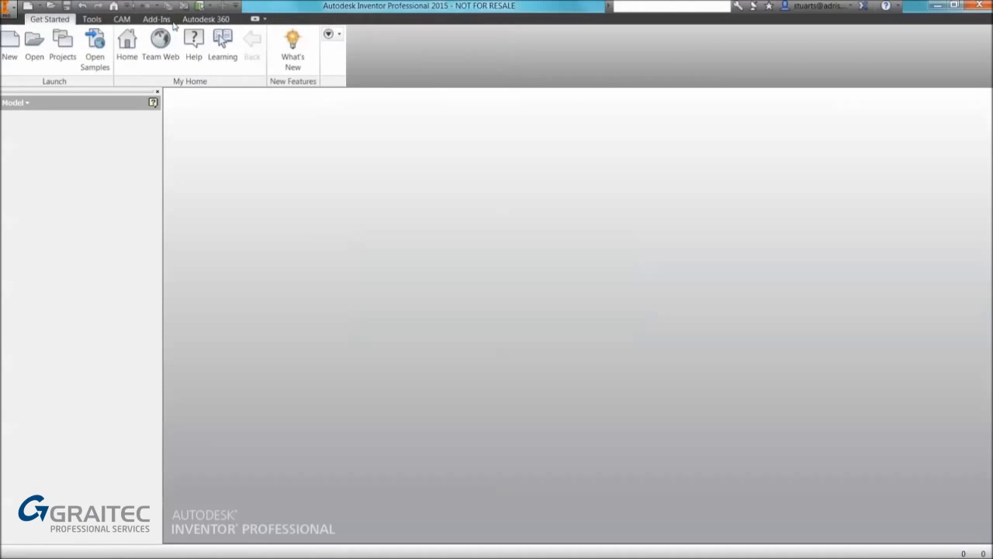
Start iLogic Design Copy, choose the USER DAY 2015 project as source and widen the dialog.
{"action": "left_click", "coordinate": [91, 19]}
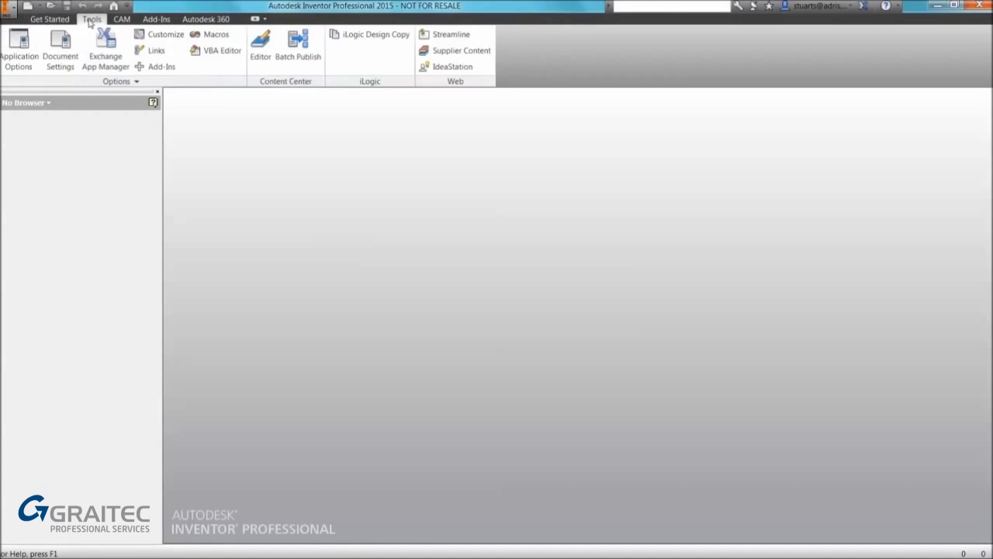
{"action": "left_click", "coordinate": [350, 39]}
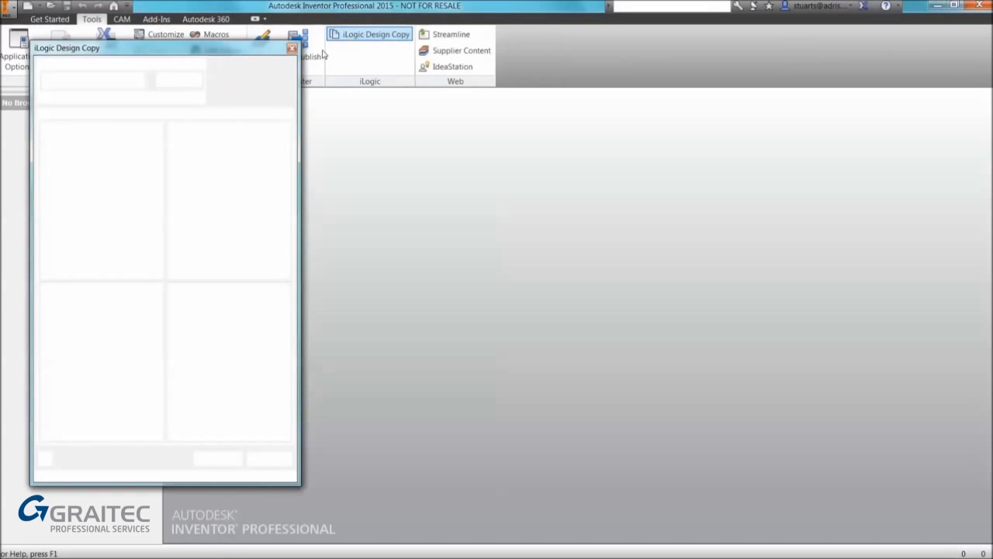
{"action": "left_click_drag", "start_coordinate": [84, 48], "coordinate": [110, 56]}
{"action": "left_click", "coordinate": [130, 86]}
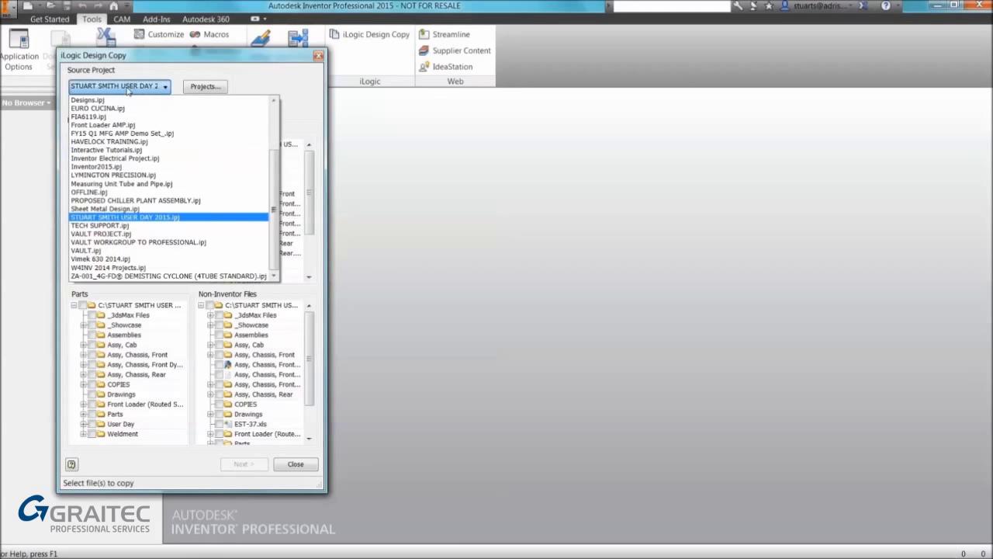
{"action": "left_click", "coordinate": [144, 218]}
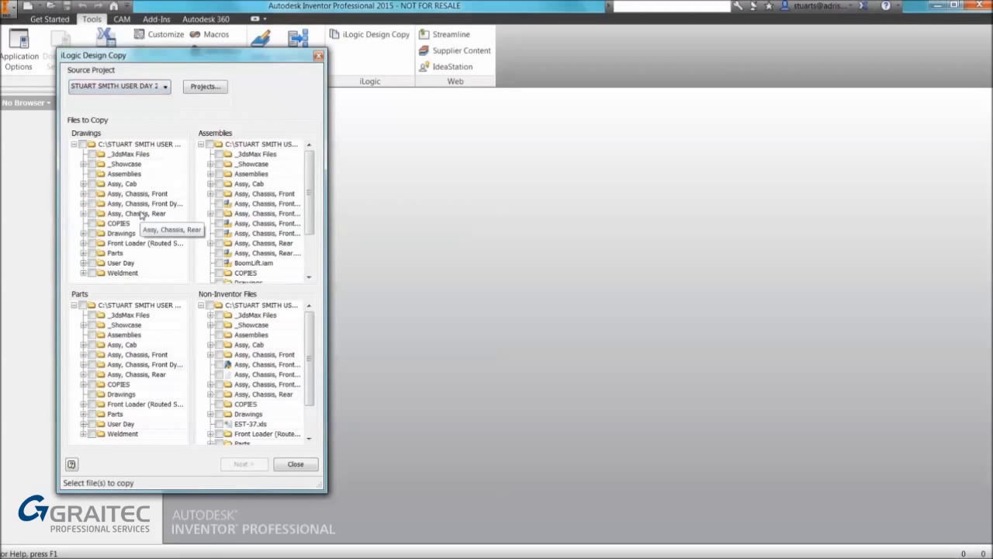
{"action": "left_click_drag", "start_coordinate": [326, 207], "coordinate": [396, 206]}
Choose the _boom PK46.25.01.000-1 - ORIGINAL BOOM drawing in User Day\Part 2 as the file to copy.
{"action": "left_click", "coordinate": [116, 235]}
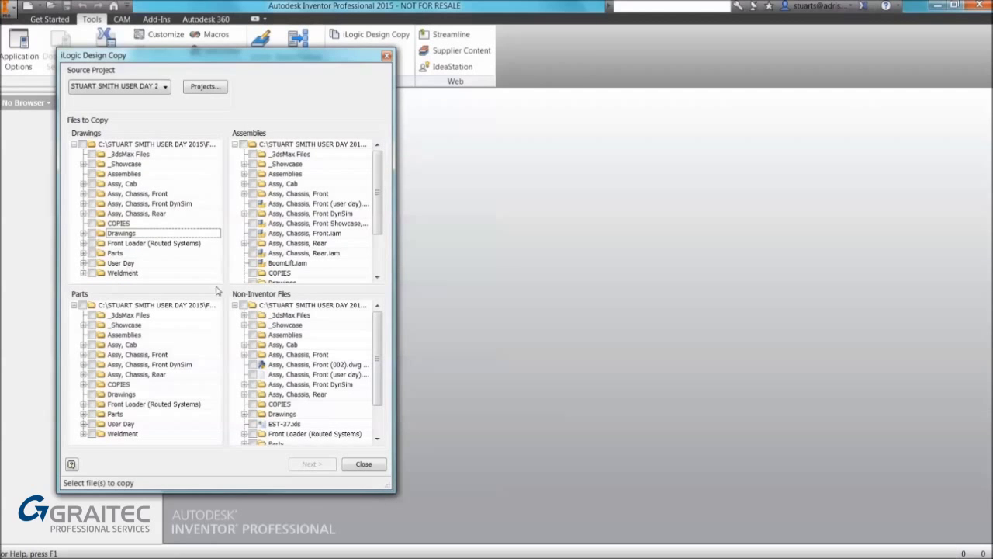
{"action": "left_click", "coordinate": [84, 234]}
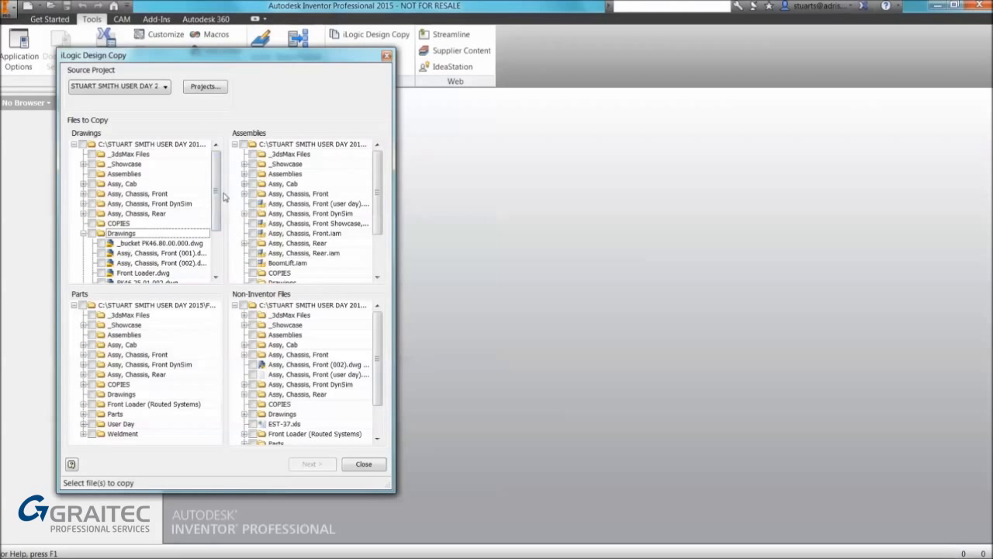
{"action": "left_click_drag", "start_coordinate": [218, 197], "coordinate": [218, 221]}
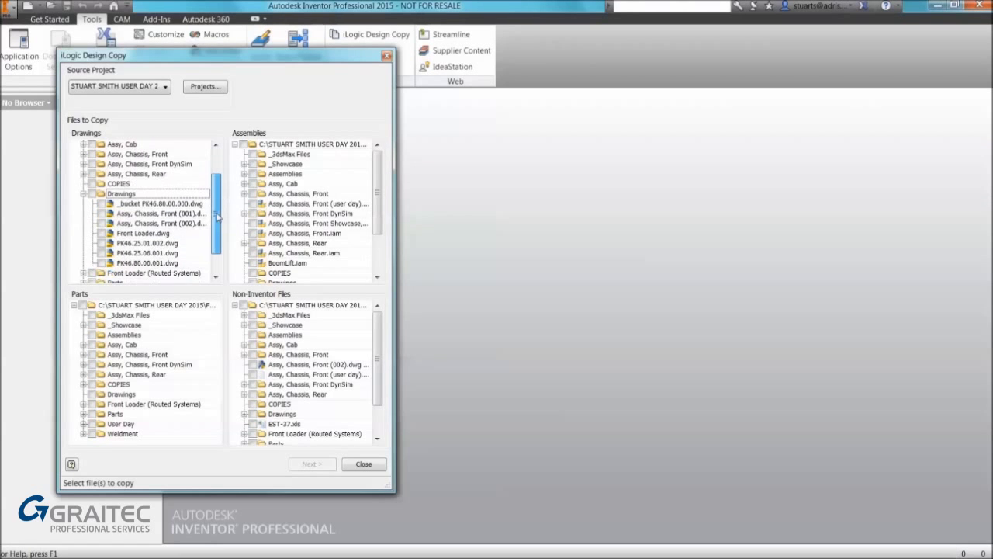
{"action": "left_click", "coordinate": [84, 194]}
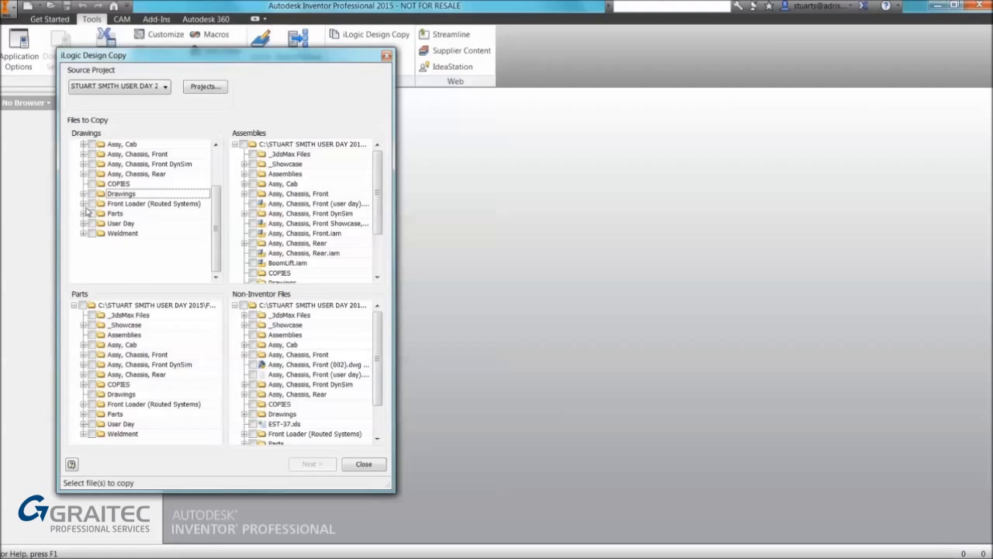
{"action": "left_click", "coordinate": [84, 224]}
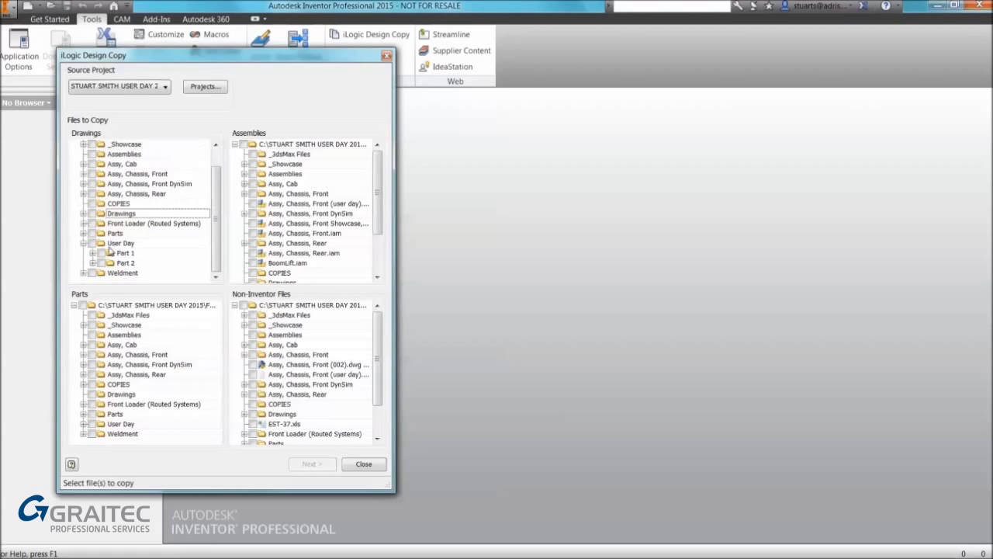
{"action": "left_click", "coordinate": [94, 263]}
{"action": "scroll", "coordinate": [102, 265], "scroll_direction": "down", "scroll_amount": 1}
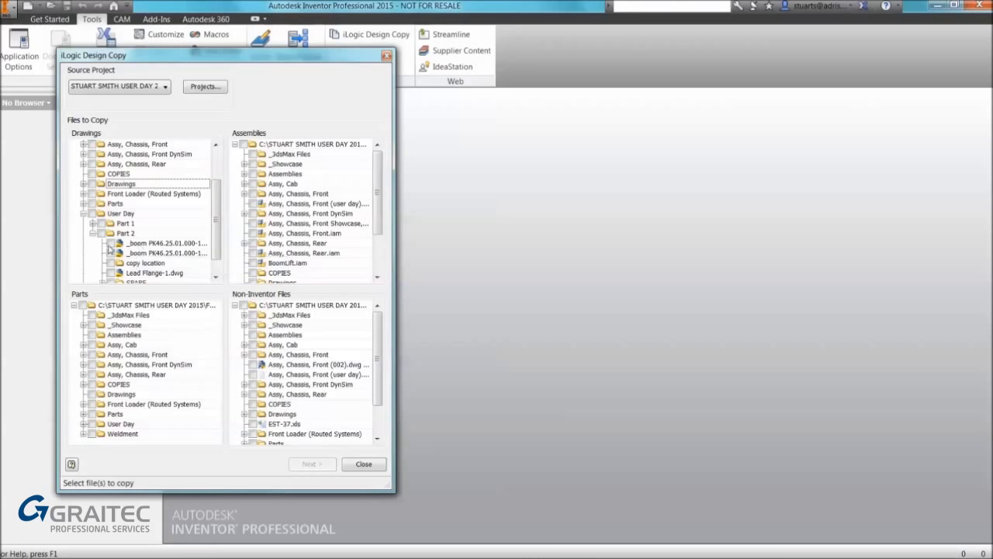
{"action": "left_click", "coordinate": [110, 243]}
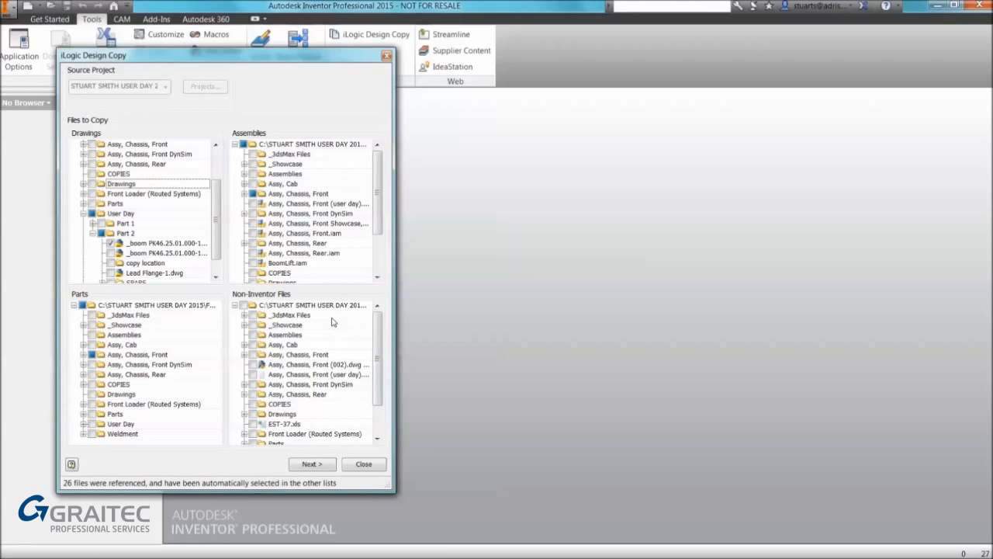
Proceed to the design copy settings and have the copy use the source project.
{"action": "left_click", "coordinate": [314, 464]}
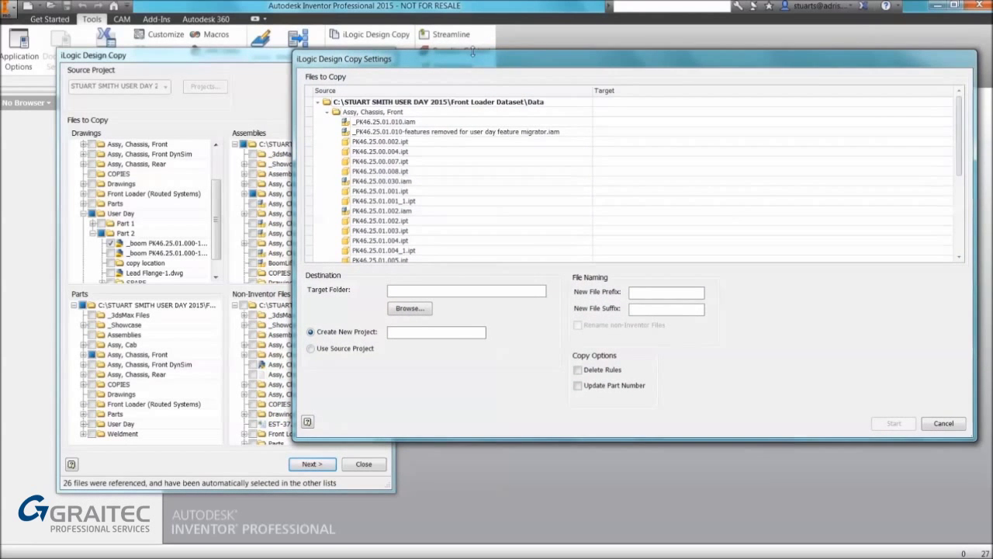
{"action": "left_click_drag", "start_coordinate": [471, 51], "coordinate": [448, 38]}
{"action": "left_click", "coordinate": [324, 320]}
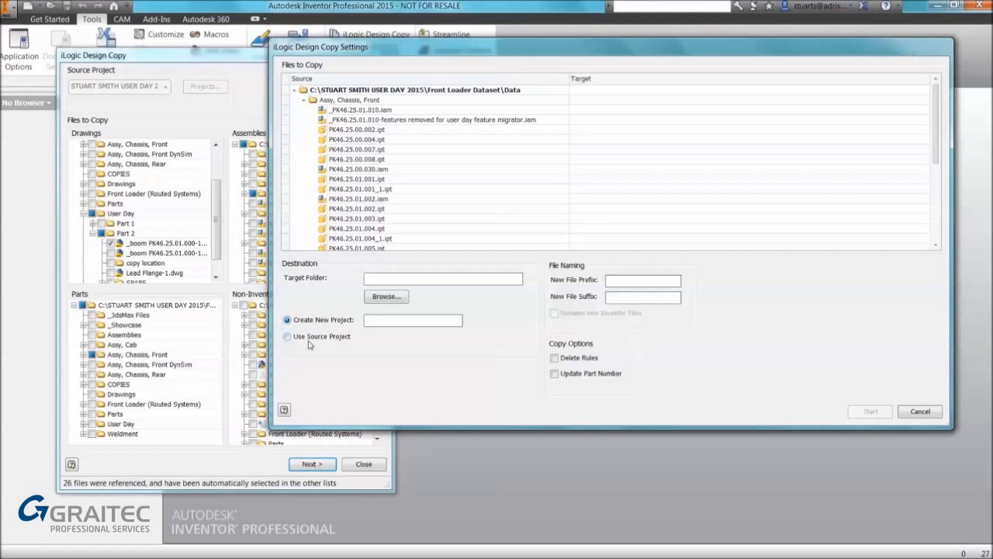
{"action": "left_click", "coordinate": [304, 341]}
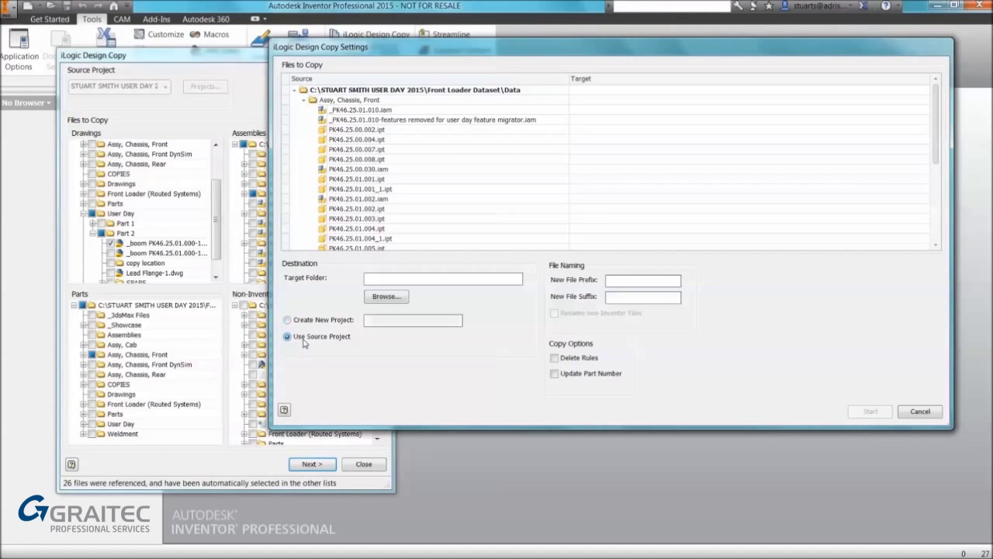
Set the target folder to the "copy location" folder inside Data\User Day\Part 2.
{"action": "left_click", "coordinate": [371, 302]}
{"action": "left_click", "coordinate": [372, 303]}
{"action": "left_click", "coordinate": [375, 304]}
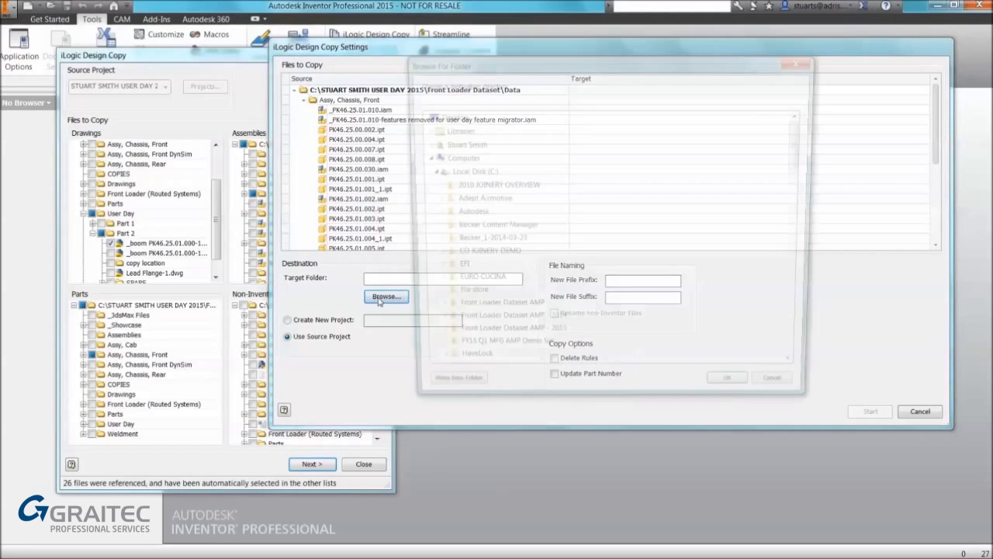
{"action": "left_click_drag", "start_coordinate": [471, 68], "coordinate": [430, 50]}
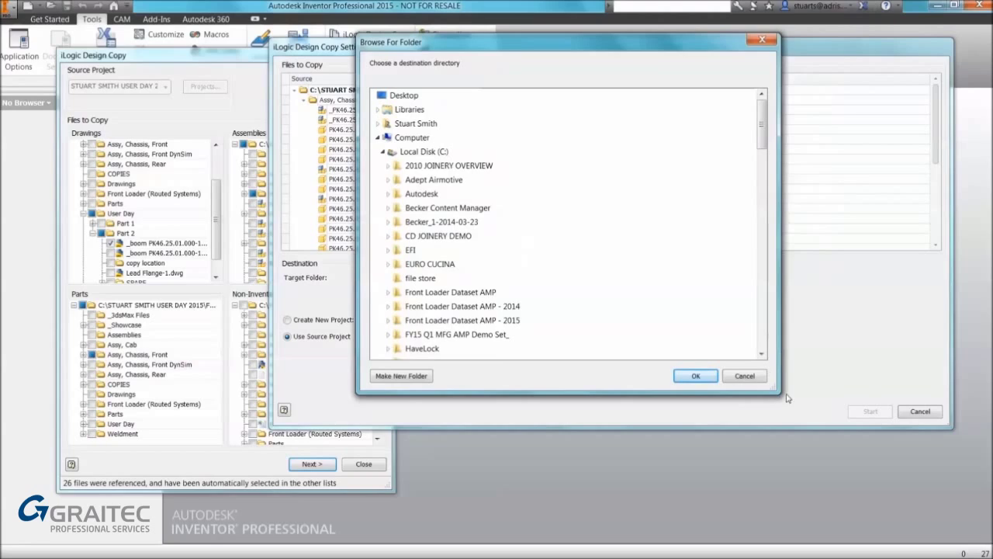
{"action": "left_click_drag", "start_coordinate": [780, 397], "coordinate": [894, 468]}
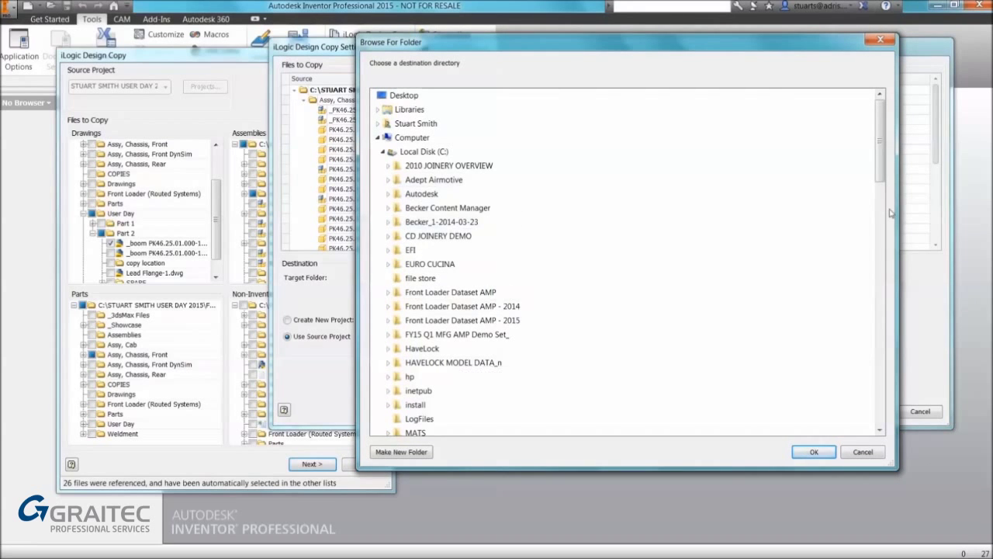
{"action": "left_click_drag", "start_coordinate": [880, 166], "coordinate": [875, 258]}
{"action": "left_click", "coordinate": [398, 223]}
{"action": "scroll", "coordinate": [426, 280], "scroll_direction": "down", "scroll_amount": 6}
{"action": "scroll", "coordinate": [429, 313], "scroll_direction": "down", "scroll_amount": 2}
{"action": "left_click", "coordinate": [403, 286]}
{"action": "scroll", "coordinate": [410, 283], "scroll_direction": "down", "scroll_amount": 3}
{"action": "left_click", "coordinate": [409, 209]}
{"action": "scroll", "coordinate": [420, 202], "scroll_direction": "down", "scroll_amount": 1}
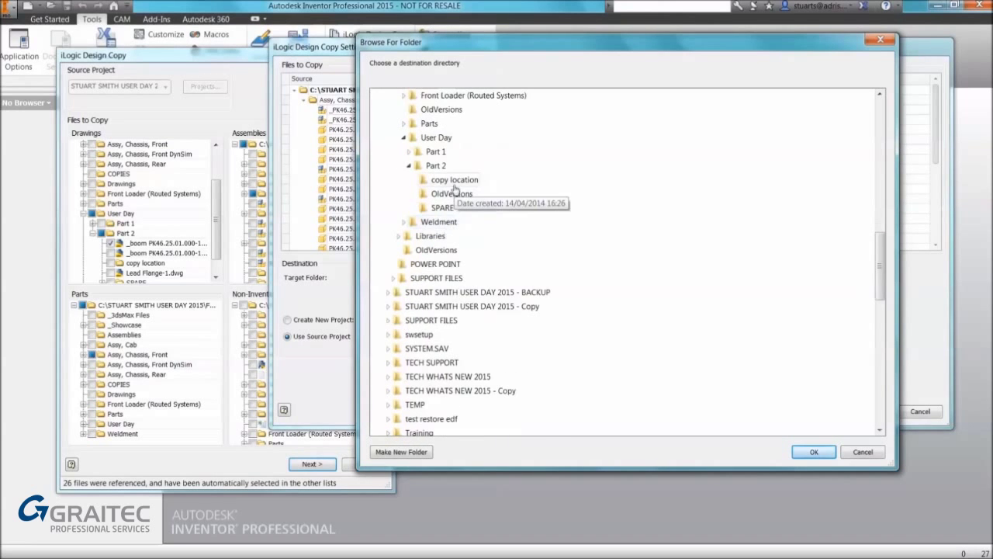
{"action": "left_click", "coordinate": [451, 180]}
{"action": "left_click", "coordinate": [809, 451]}
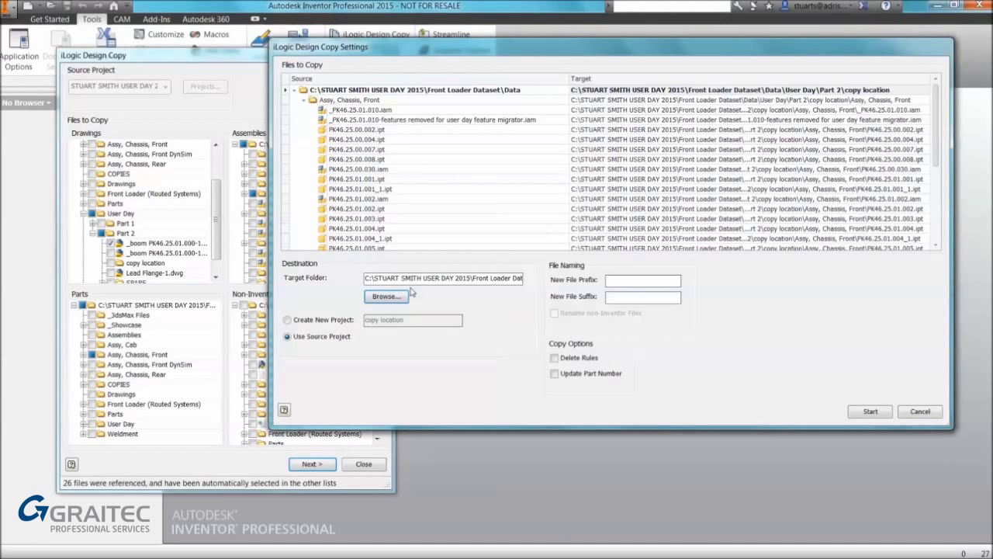
Set the new file suffix to -LOGIC DC, run the design copy and close its progress report to show the output folder.
{"action": "left_click", "coordinate": [621, 280]}
{"action": "left_click", "coordinate": [612, 300]}
{"action": "type", "text": "-"}
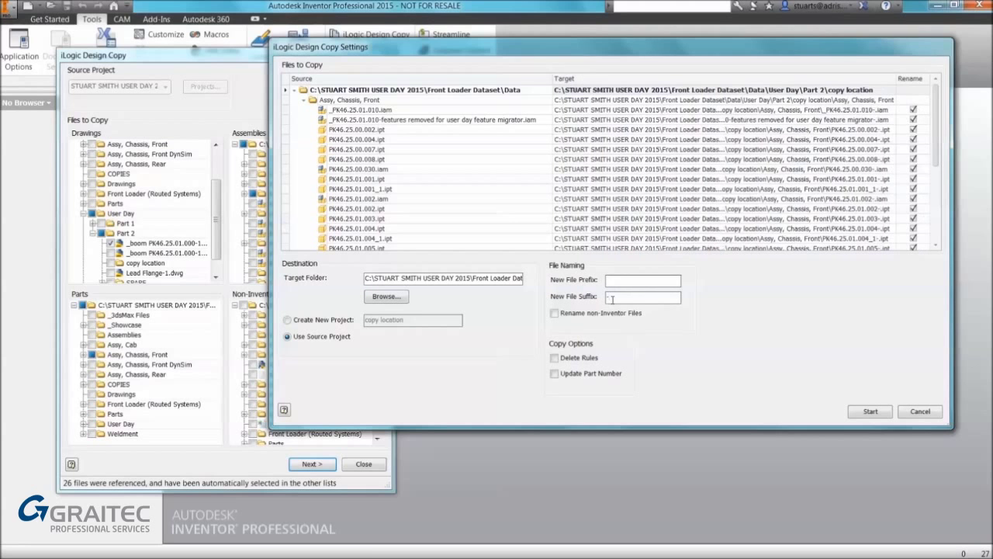
{"action": "type", "text": "LOGIC DC"}
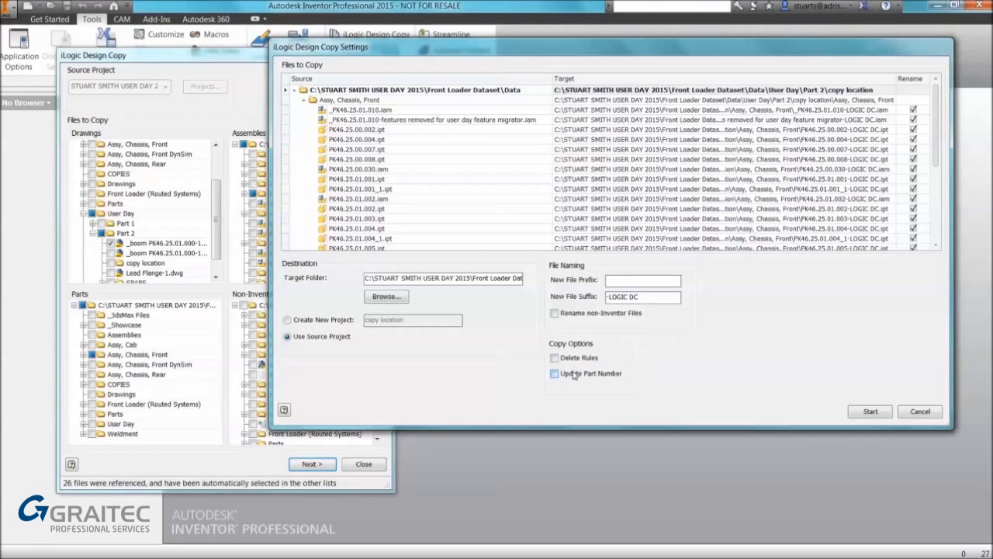
{"action": "left_click", "coordinate": [872, 410]}
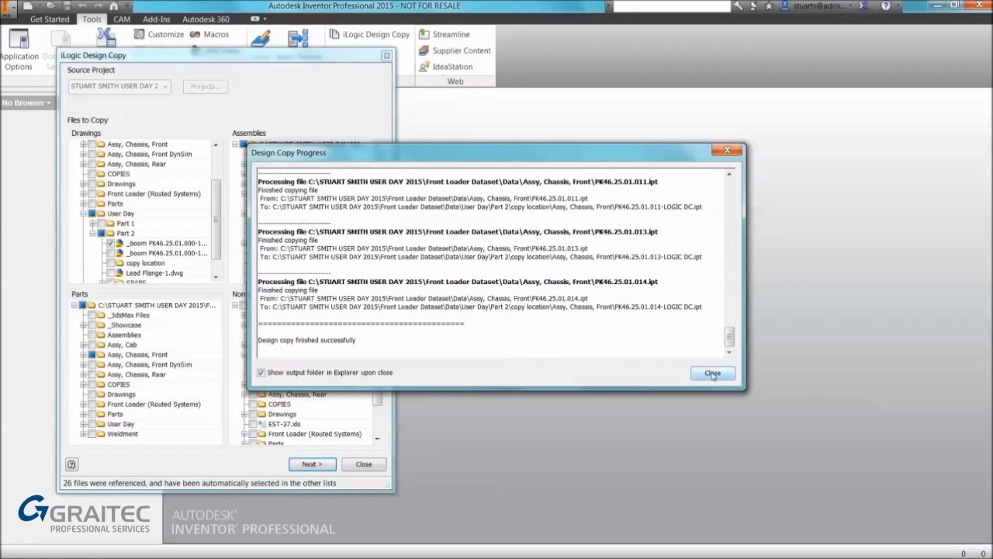
{"action": "left_click", "coordinate": [712, 373]}
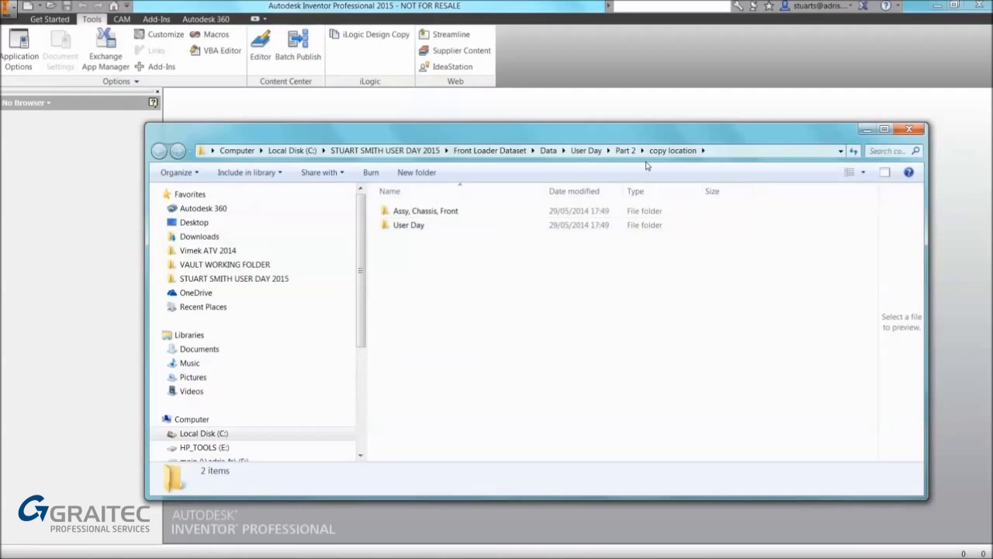
Open the copied drawing _boom PK46.25.01.000-1 - ORIGINAL BOOM-LOGIC DC.dwg from the output's User Day folder, review it and close it without saving.
{"action": "left_click", "coordinate": [418, 225]}
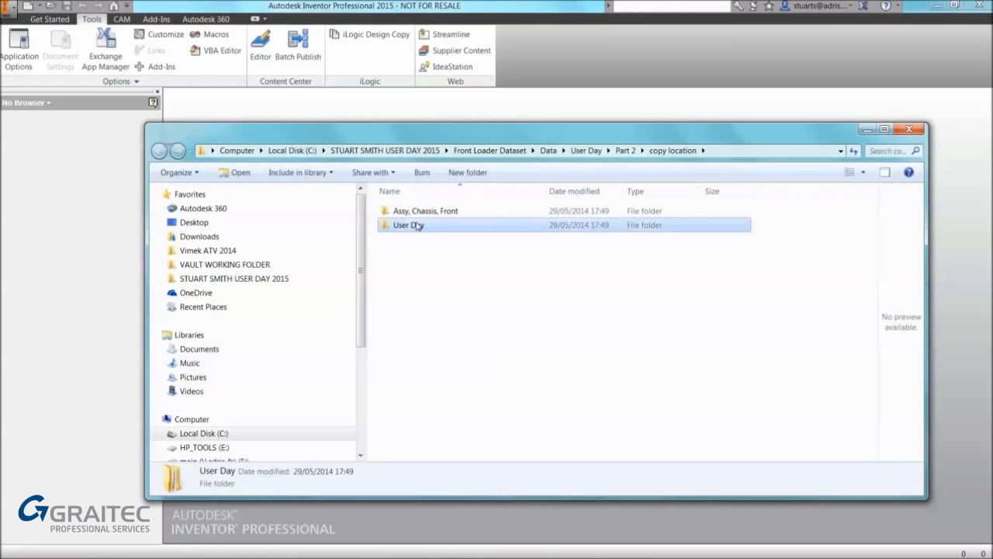
{"action": "double_click", "coordinate": [417, 225]}
{"action": "double_click", "coordinate": [432, 213]}
{"action": "left_click_drag", "start_coordinate": [472, 140], "coordinate": [575, 160]}
{"action": "double_click", "coordinate": [579, 231]}
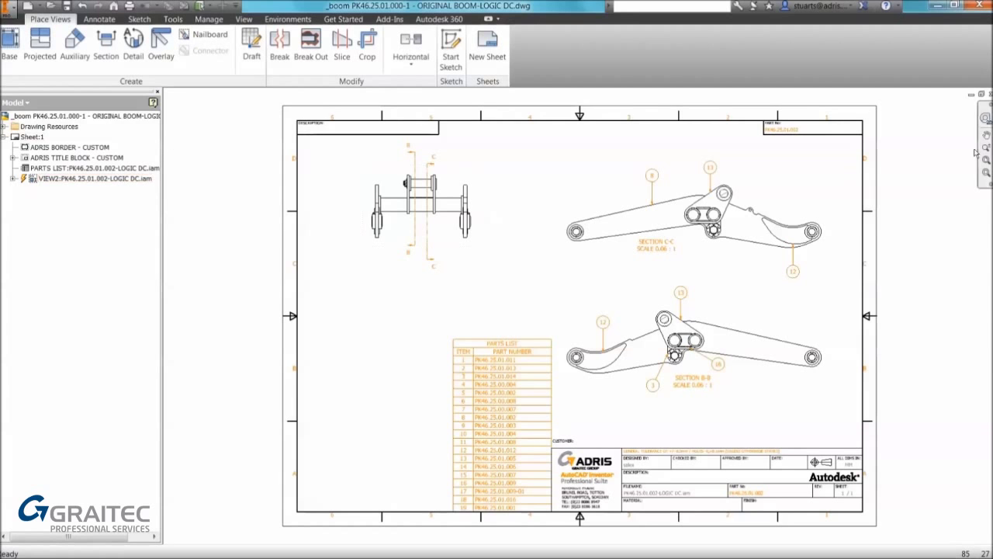
{"action": "left_click", "coordinate": [988, 94]}
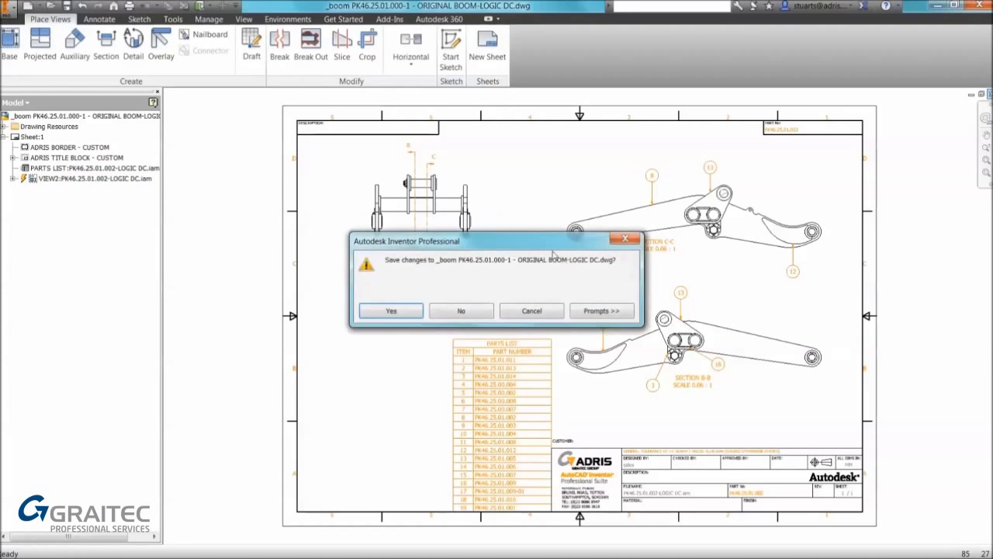
{"action": "left_click", "coordinate": [466, 311]}
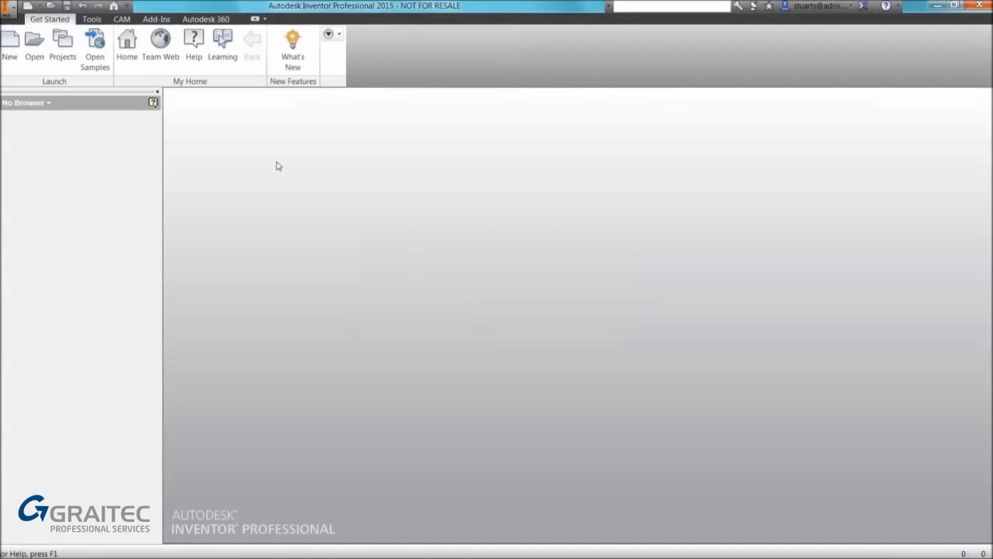
Open the assembly _PK46.25.01.010-features removed for user day feature migrator.iam and collapse its expanded components PK46.25.01.001_1:1 and PK46.25.01.004_1:1 in the model tree.
{"action": "left_click", "coordinate": [34, 48]}
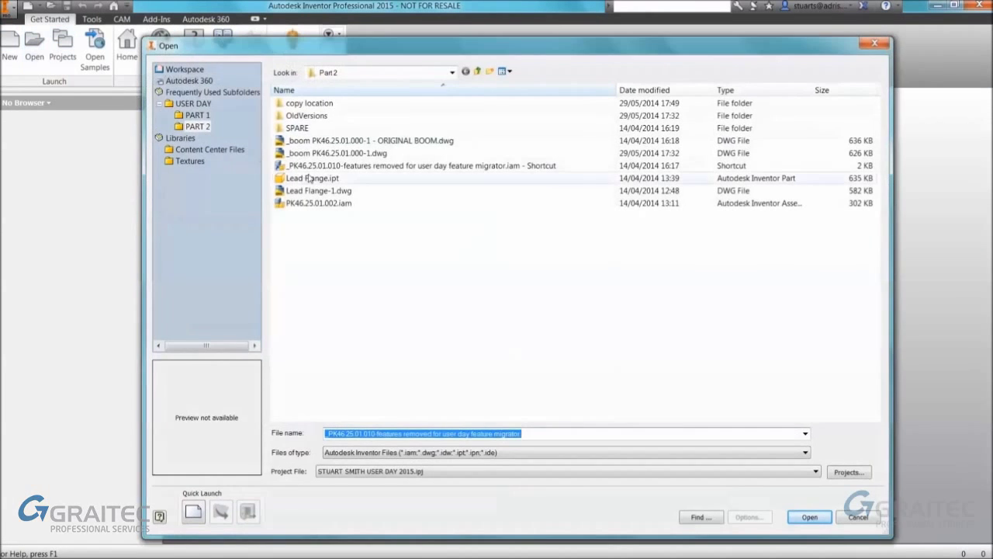
{"action": "double_click", "coordinate": [311, 163]}
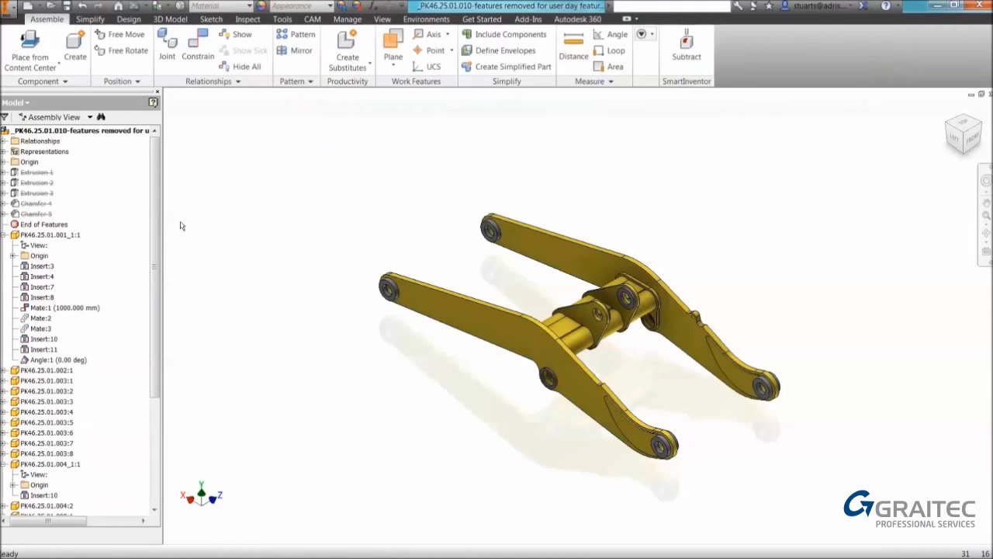
{"action": "left_click", "coordinate": [5, 234]}
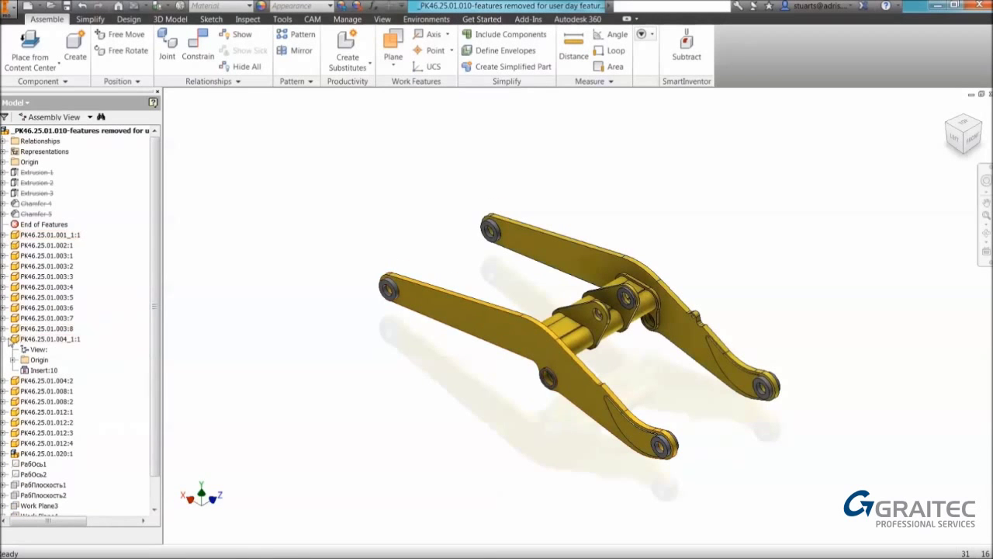
{"action": "left_click", "coordinate": [5, 338]}
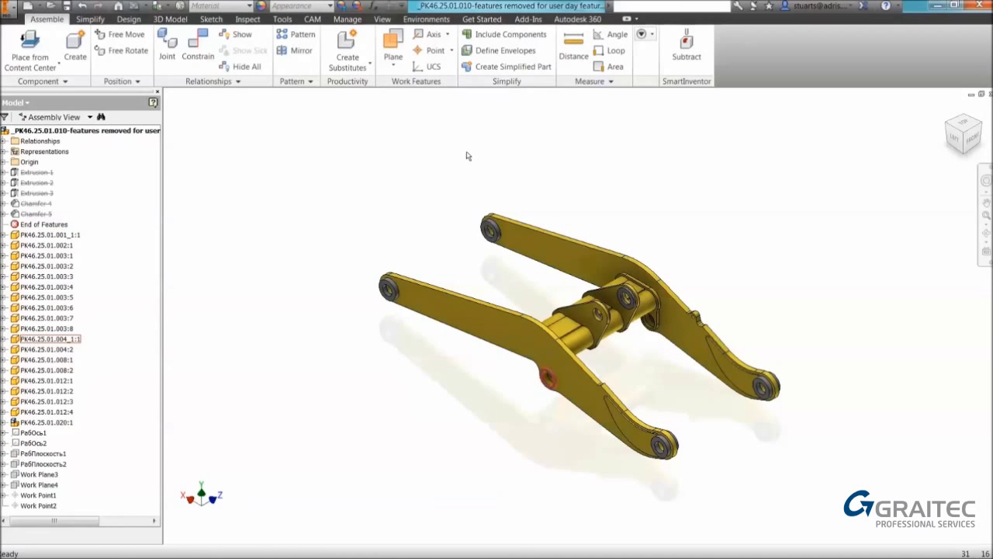
Examine the boom assembly and the sketched circles around the pivot ring on the near side plate.
{"action": "scroll", "coordinate": [353, 193], "scroll_direction": "down", "scroll_amount": 4}
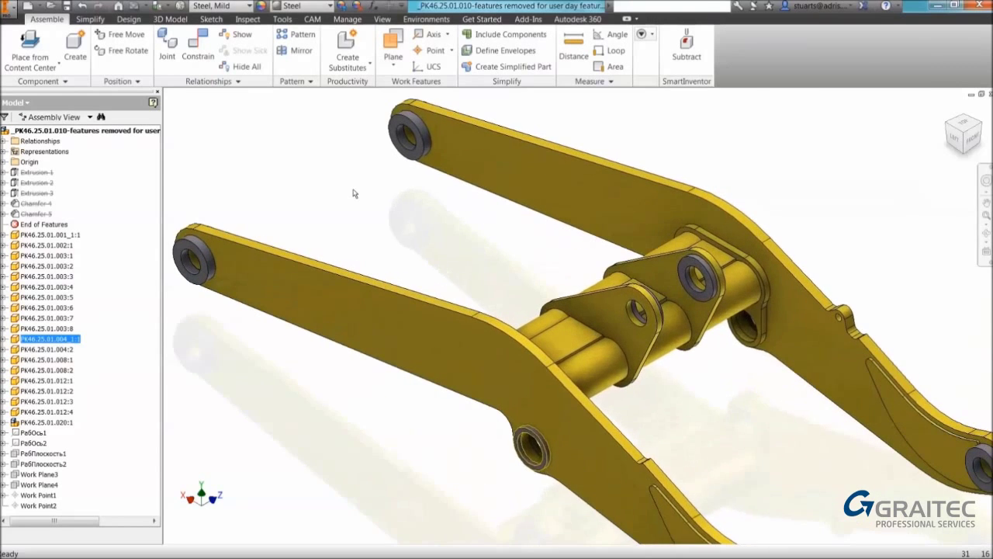
{"action": "scroll", "coordinate": [351, 190], "scroll_direction": "up", "scroll_amount": 1}
{"action": "left_click", "coordinate": [349, 189]}
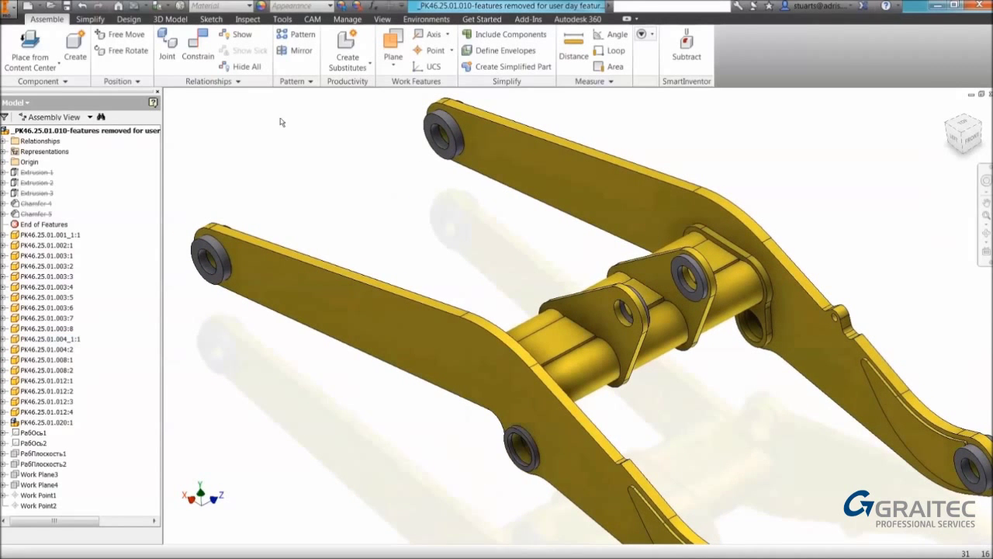
{"action": "left_click", "coordinate": [174, 19]}
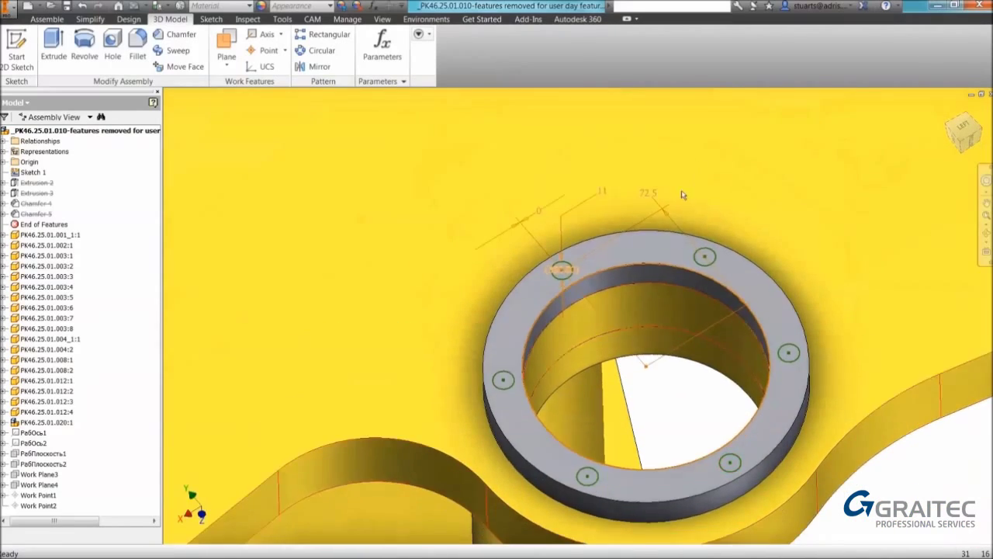
{"action": "scroll", "coordinate": [673, 287], "scroll_direction": "down", "scroll_amount": 5}
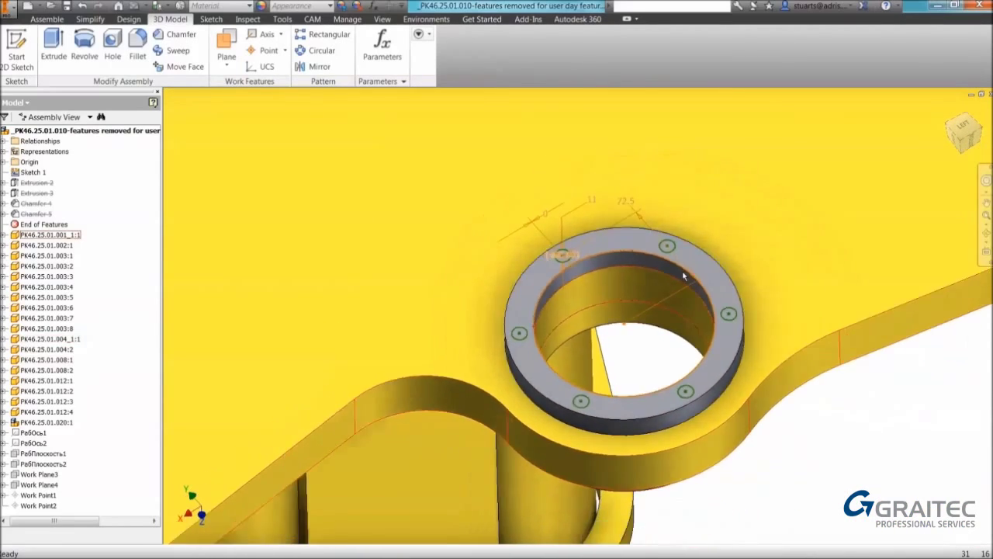
{"action": "scroll", "coordinate": [629, 285], "scroll_direction": "down", "scroll_amount": 2}
{"action": "middle_click_drag", "start_coordinate": [626, 297], "coordinate": [574, 268], "text": "shift"}
{"action": "middle_click_drag", "start_coordinate": [825, 443], "coordinate": [501, 415], "text": "shift"}
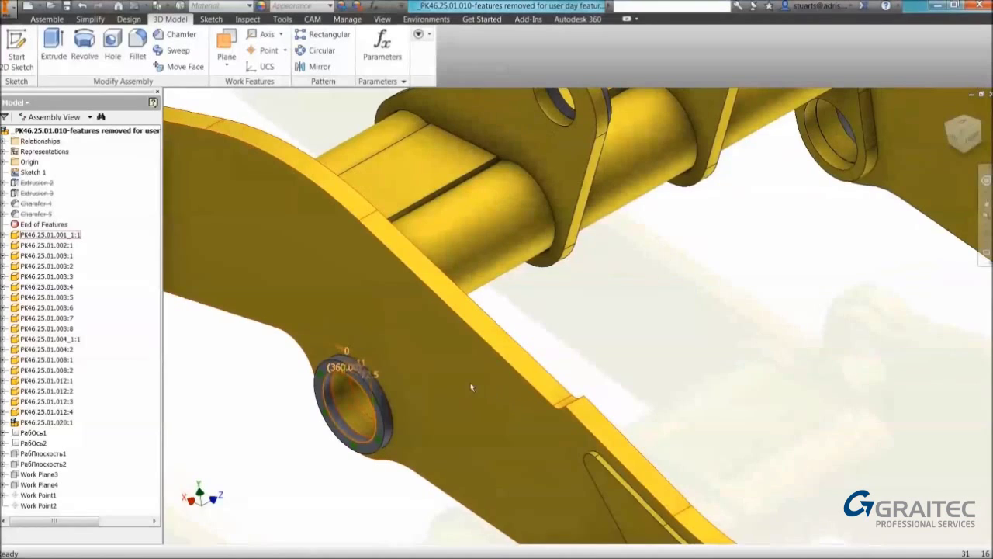
{"action": "middle_click_drag", "start_coordinate": [294, 154], "coordinate": [396, 104]}
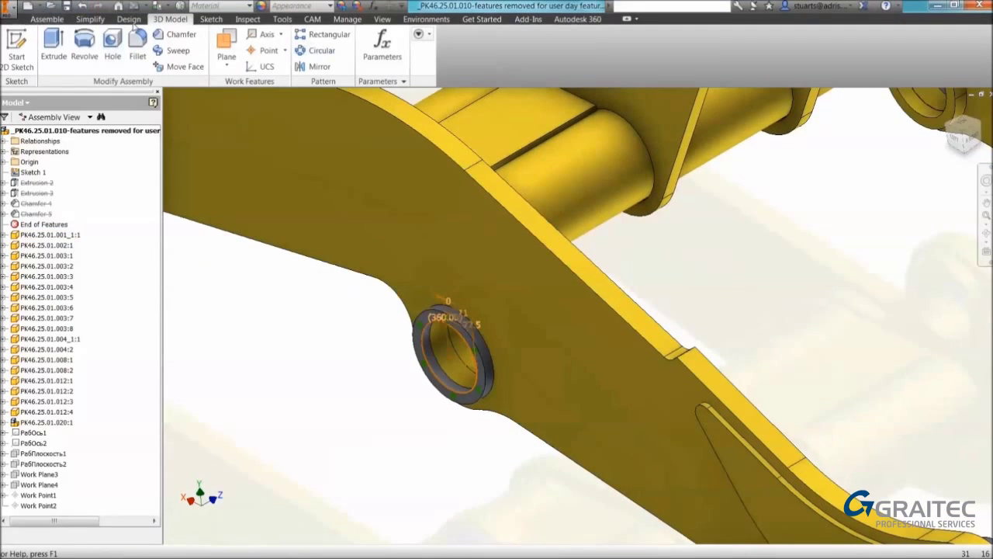
Extrude the six sketched circles on the pivot ring as a cut through the assembly, with the extents set to All.
{"action": "left_click", "coordinate": [51, 51]}
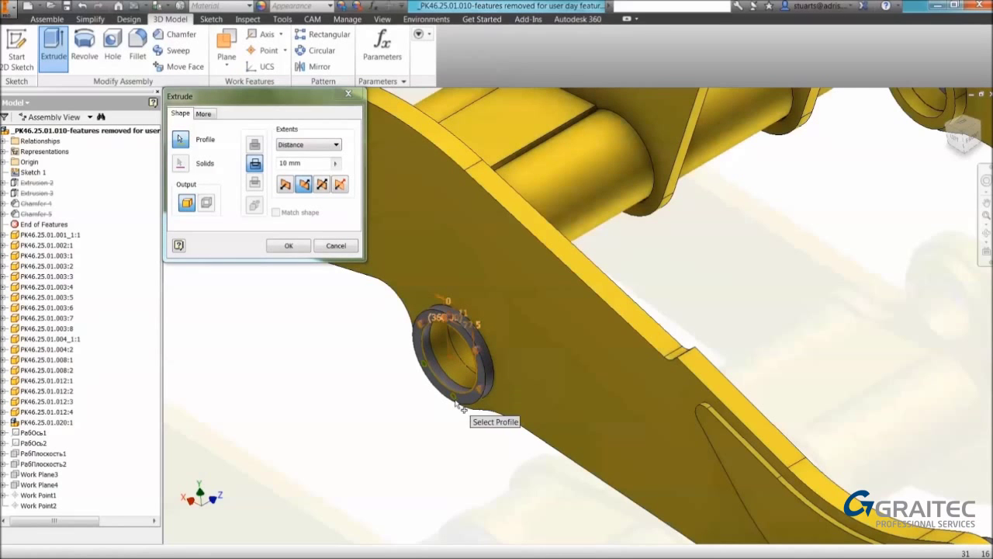
{"action": "left_click", "coordinate": [308, 146]}
{"action": "left_click", "coordinate": [318, 186]}
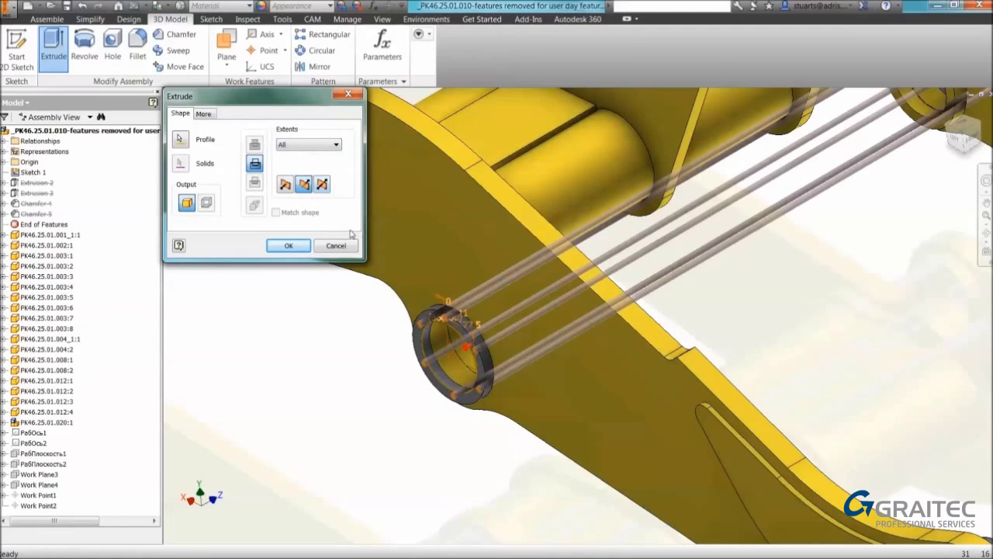
{"action": "scroll", "coordinate": [364, 226], "scroll_direction": "down", "scroll_amount": 3}
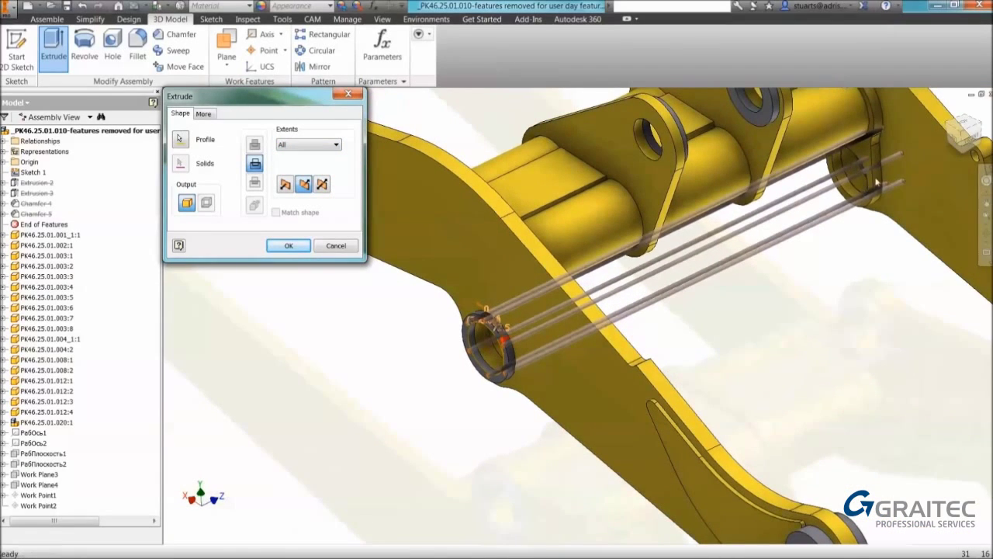
{"action": "middle_click_drag", "start_coordinate": [877, 181], "coordinate": [395, 216], "text": "shift"}
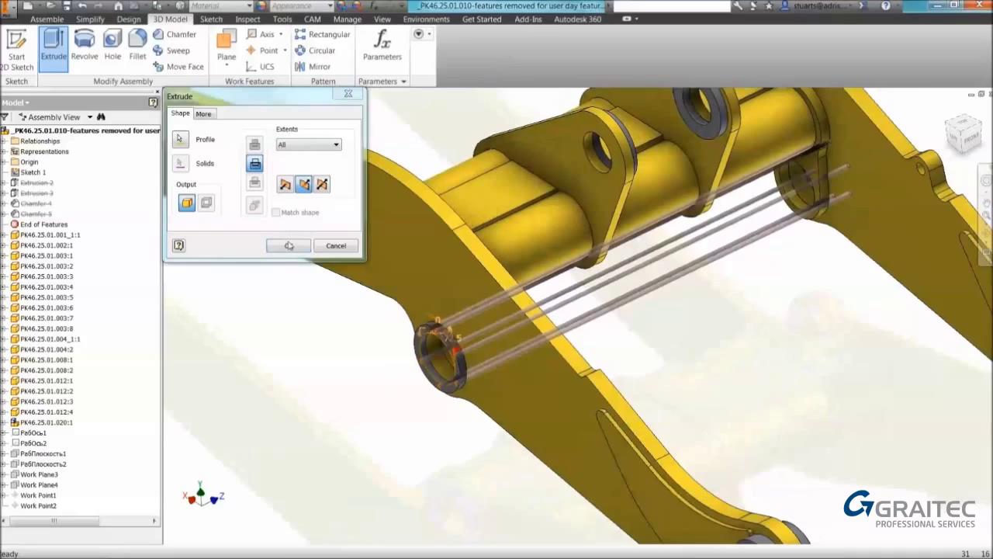
{"action": "left_click", "coordinate": [289, 245]}
{"action": "middle_click_drag", "start_coordinate": [272, 253], "coordinate": [722, 280], "text": "shift"}
{"action": "key", "text": "F5"}
{"action": "key", "text": "F5"}
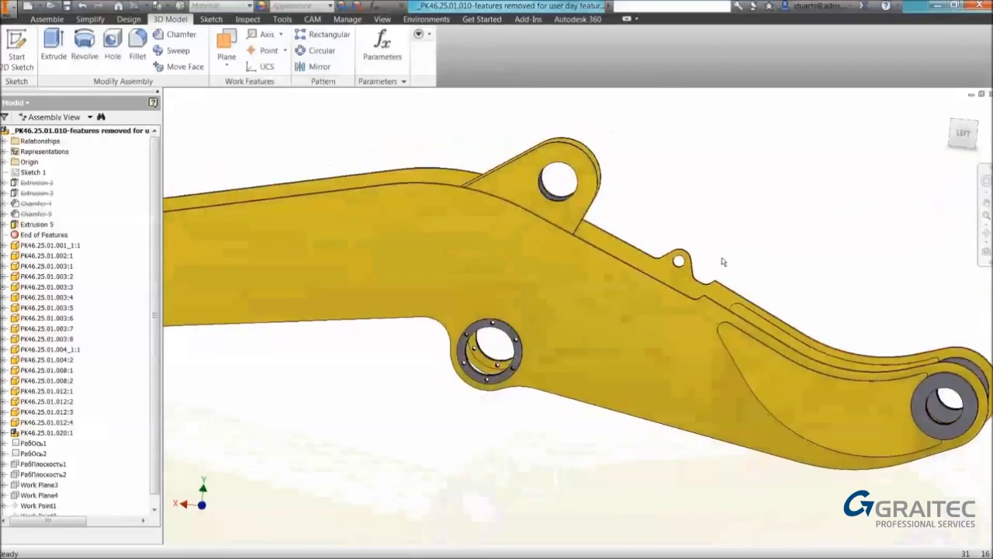
{"action": "key", "text": "F5"}
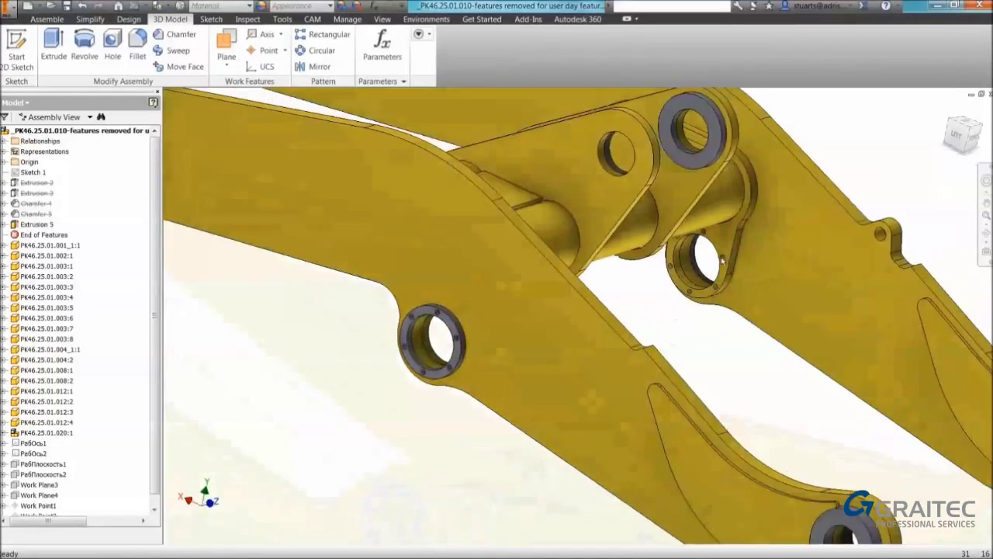
{"action": "key", "text": "F5"}
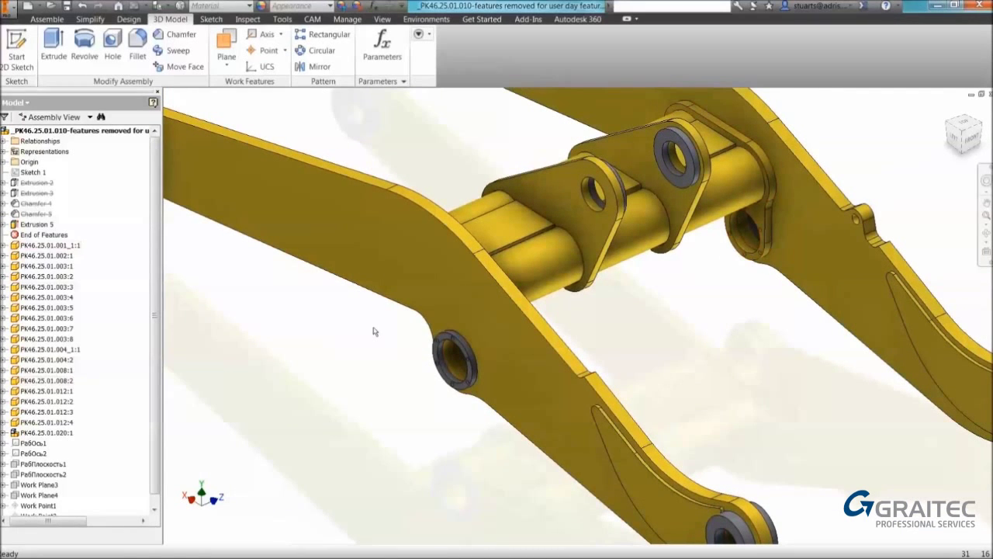
Open the side plate part PK46.25.01.001_1 from the assembly, check whether it contains the bolt holes, and close it.
{"action": "right_click", "coordinate": [472, 306]}
{"action": "left_click", "coordinate": [475, 272]}
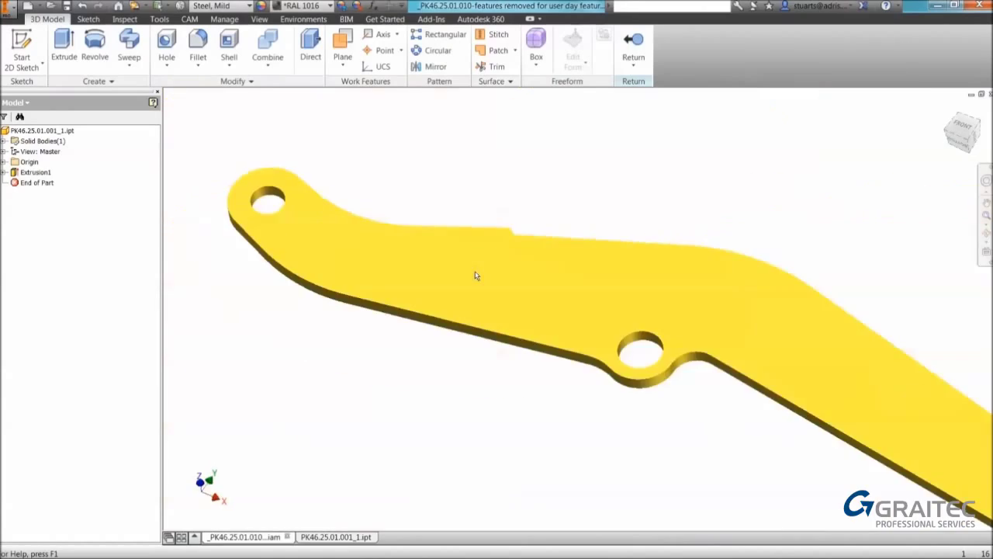
{"action": "middle_click_drag", "start_coordinate": [475, 276], "coordinate": [489, 242], "text": "shift"}
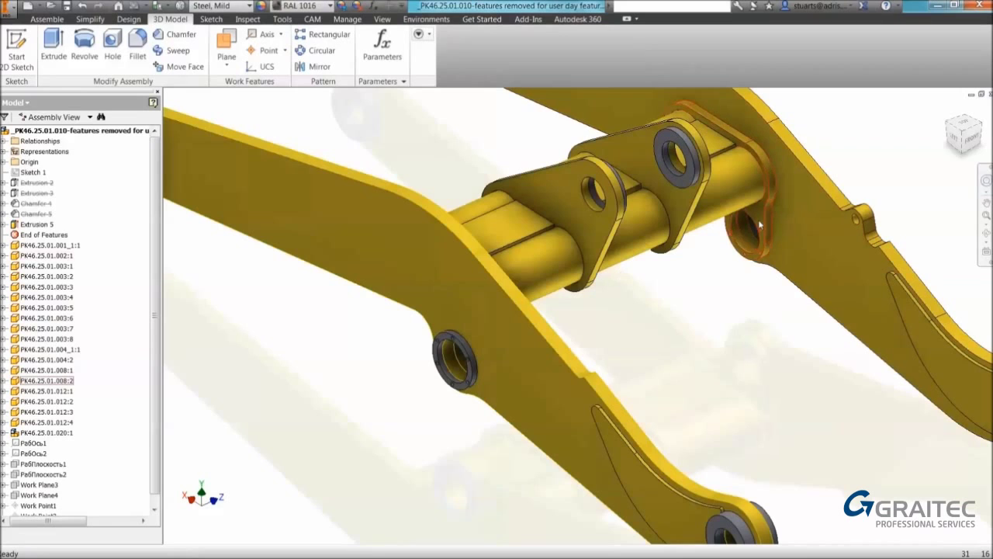
{"action": "right_click", "coordinate": [751, 222]}
{"action": "left_click", "coordinate": [763, 186]}
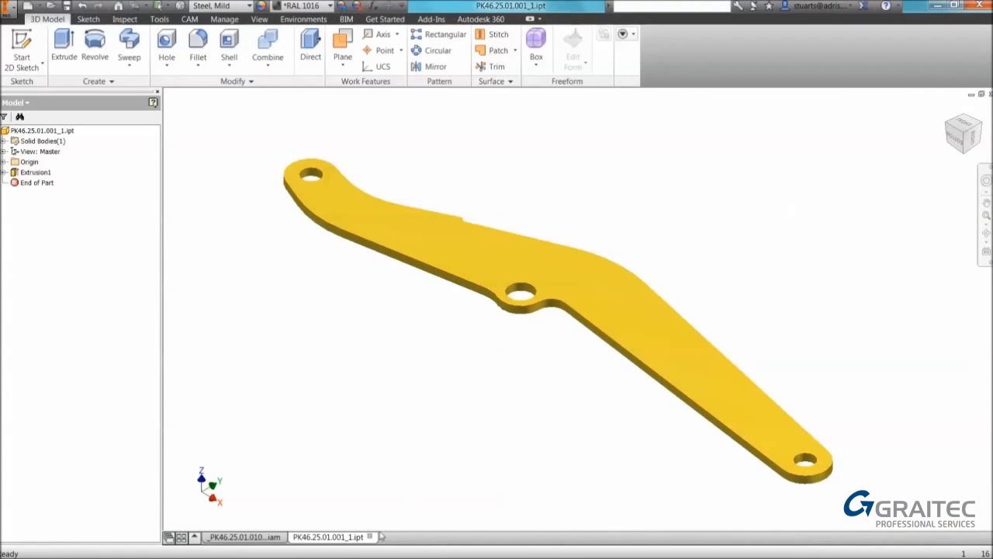
{"action": "left_click", "coordinate": [371, 537]}
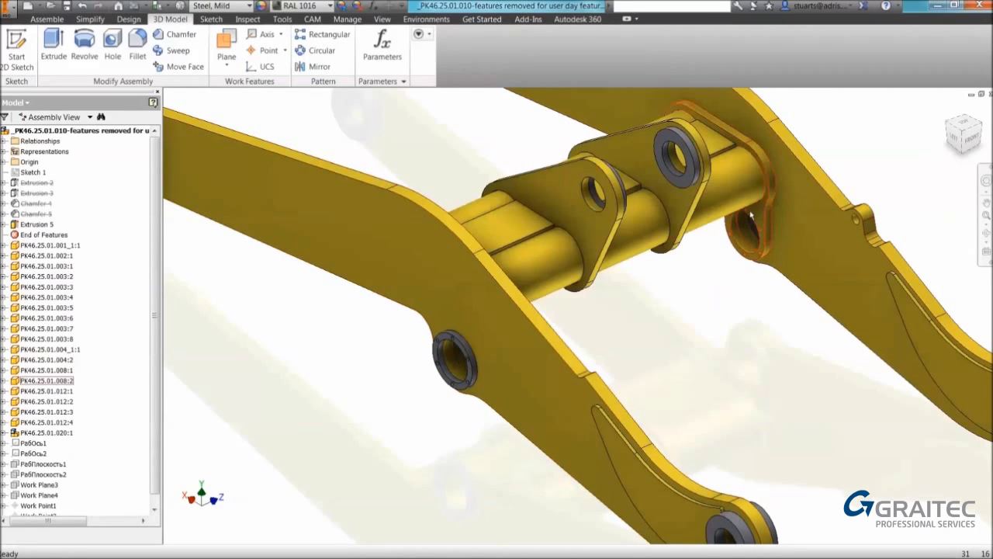
Open the three-bore plate PK46.25.01.008 from the assembly, check whether it contains the bolt holes, and close it.
{"action": "right_click", "coordinate": [751, 217]}
{"action": "left_click", "coordinate": [752, 178]}
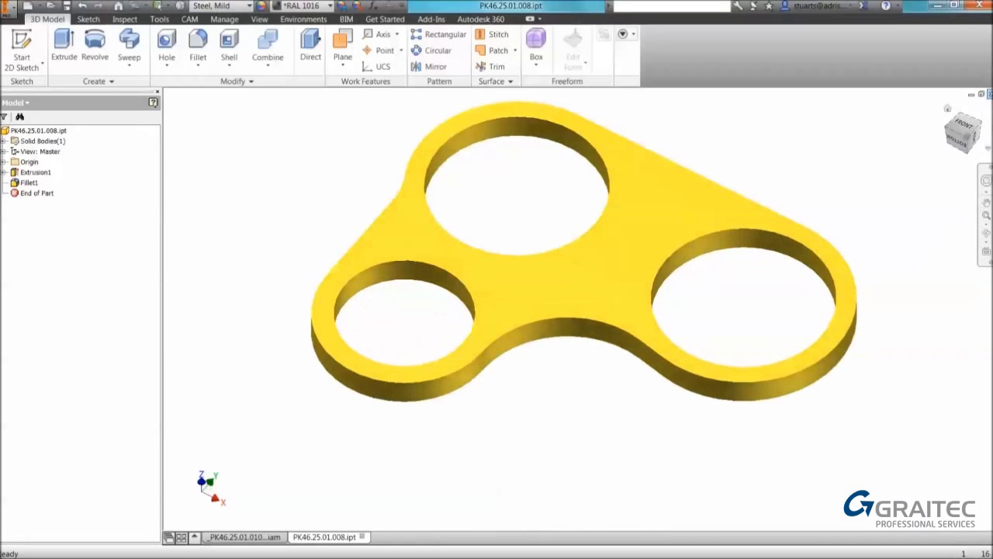
{"action": "left_click", "coordinate": [988, 94]}
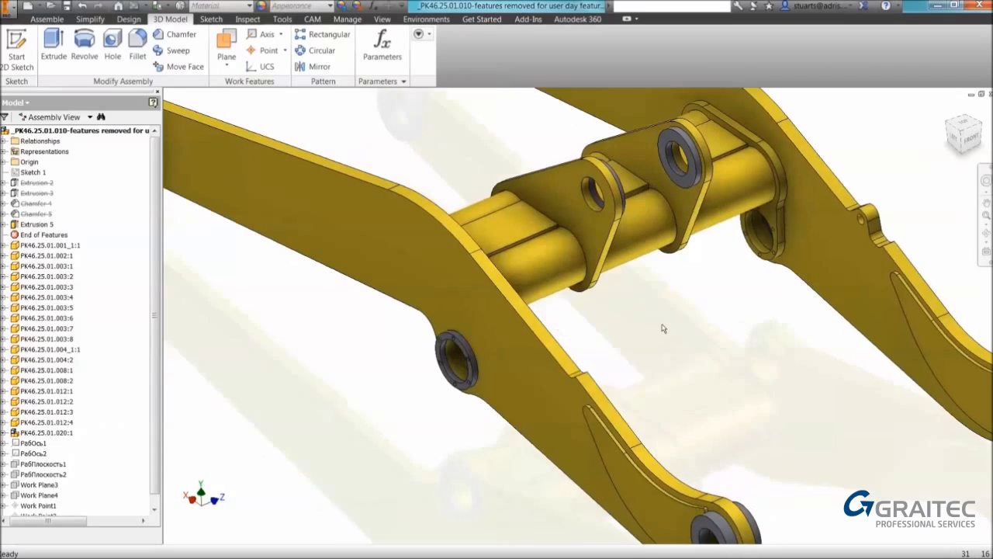
Remove the participants PK46.25.01.005:1 and PK46.25.01.005:2 from the hole cut Extrusion 5.
{"action": "left_click", "coordinate": [38, 224]}
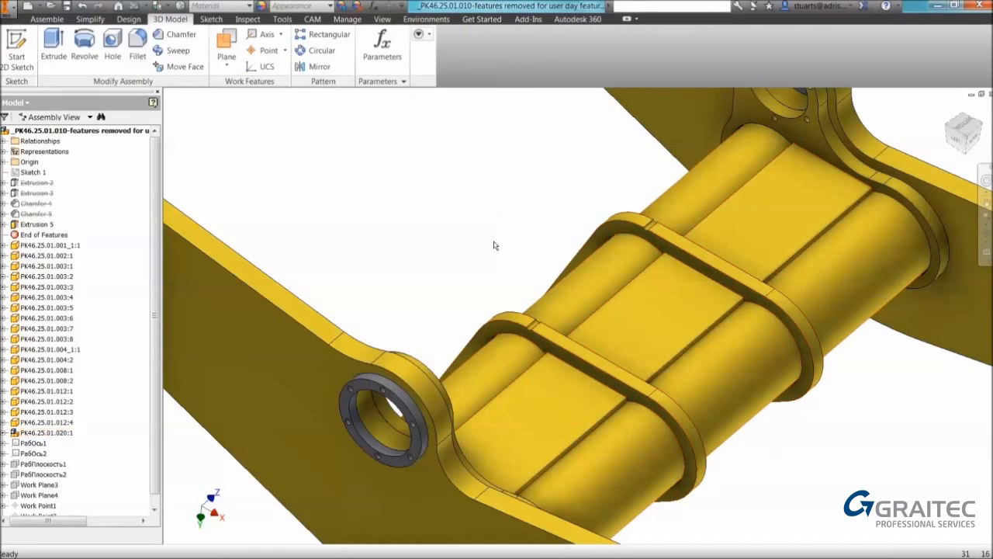
{"action": "left_click", "coordinate": [37, 225]}
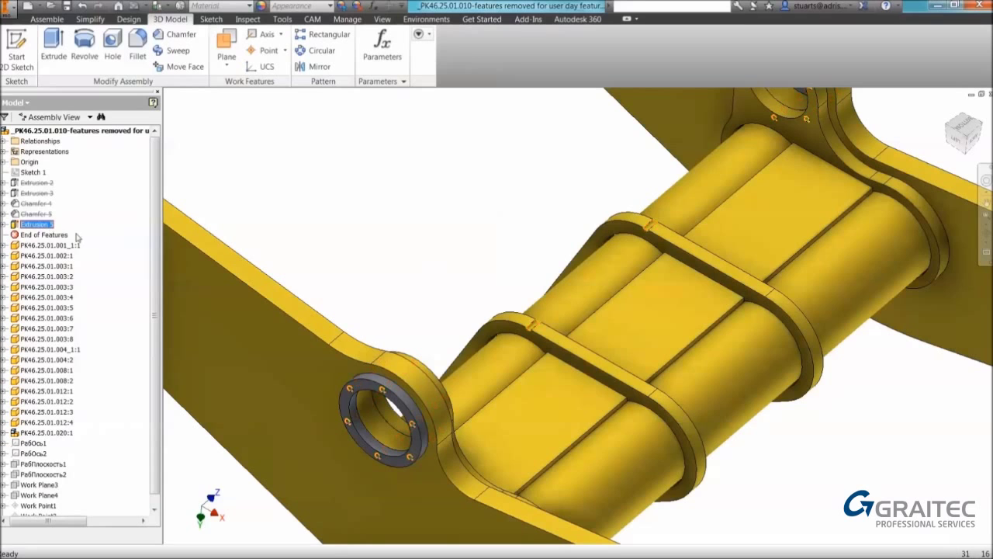
{"action": "left_click", "coordinate": [3, 225]}
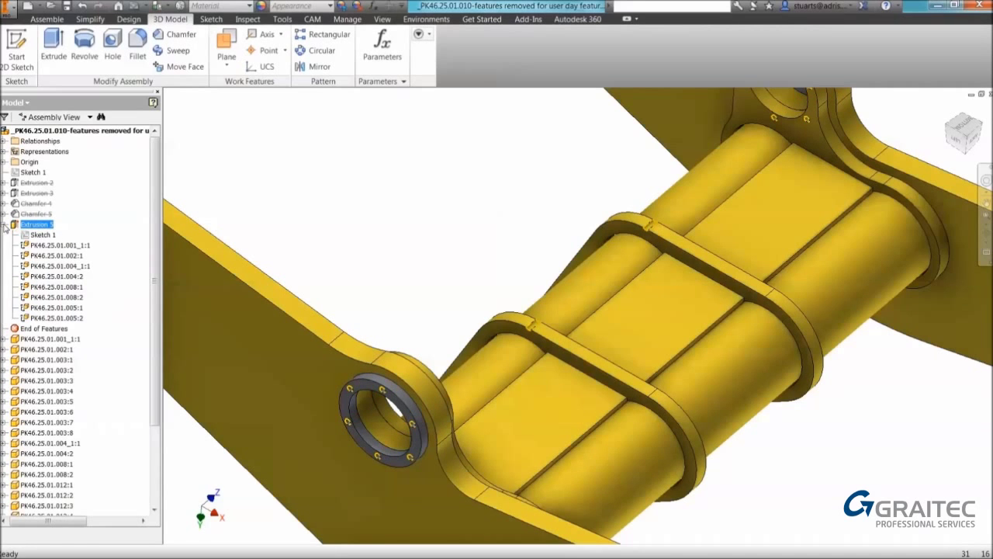
{"action": "left_click", "coordinate": [56, 317]}
{"action": "left_click", "coordinate": [70, 309], "text": "ctrl"}
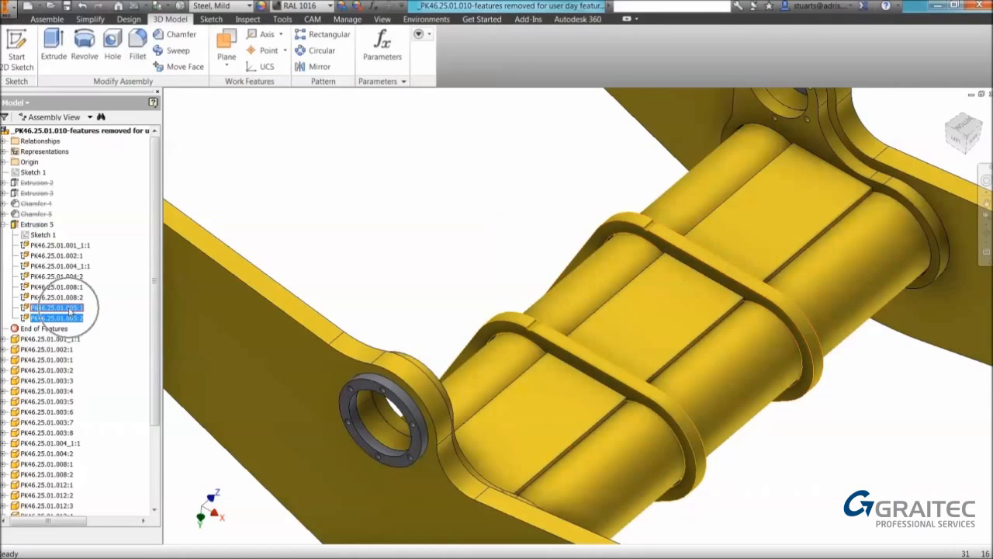
{"action": "right_click", "coordinate": [50, 311]}
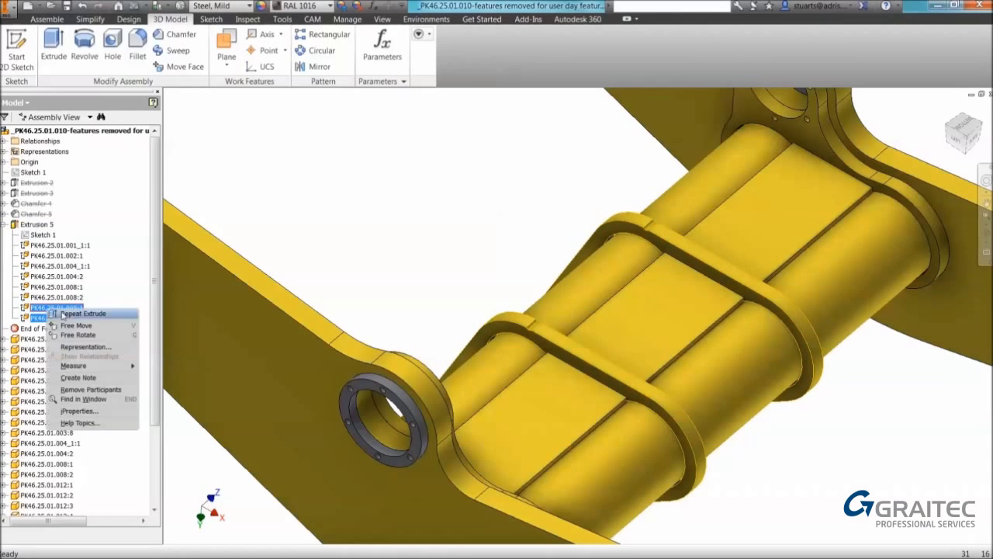
{"action": "left_click", "coordinate": [91, 390]}
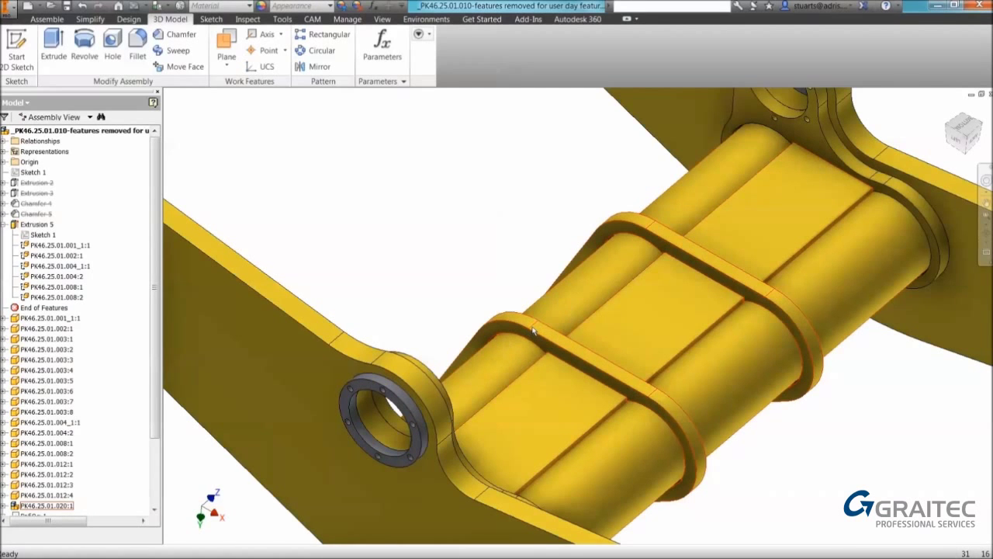
{"action": "scroll", "coordinate": [446, 238], "scroll_direction": "up", "scroll_amount": 2}
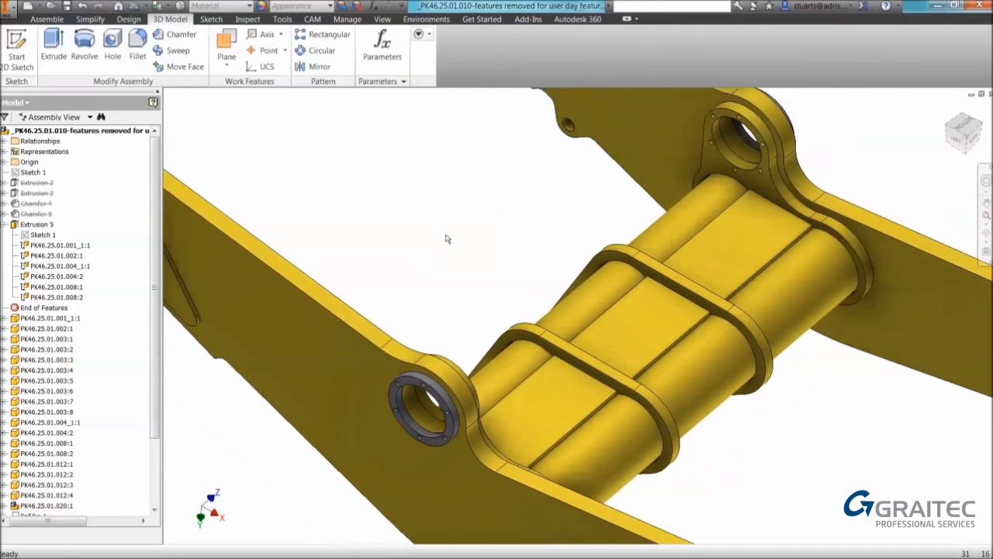
{"action": "scroll", "coordinate": [446, 239], "scroll_direction": "down", "scroll_amount": 2}
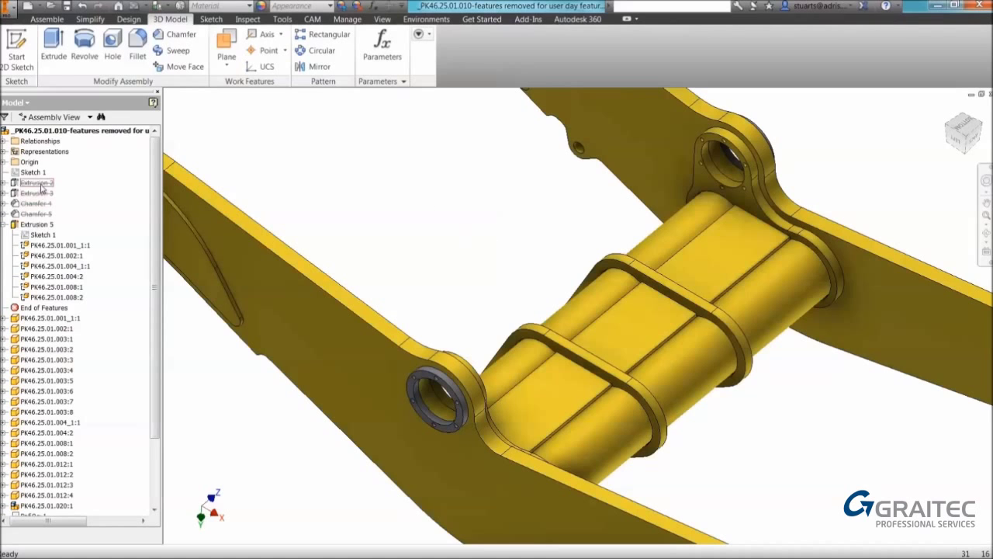
Unsuppress the assembly features Extrusion 2 and Extrusion 3, and return the assembly to its home view.
{"action": "right_click", "coordinate": [44, 199]}
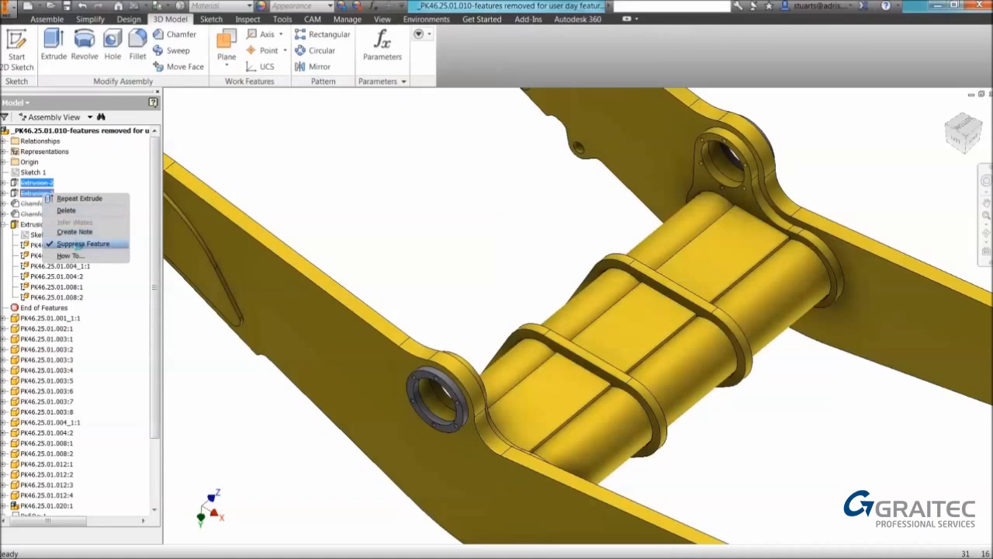
{"action": "left_click", "coordinate": [78, 242]}
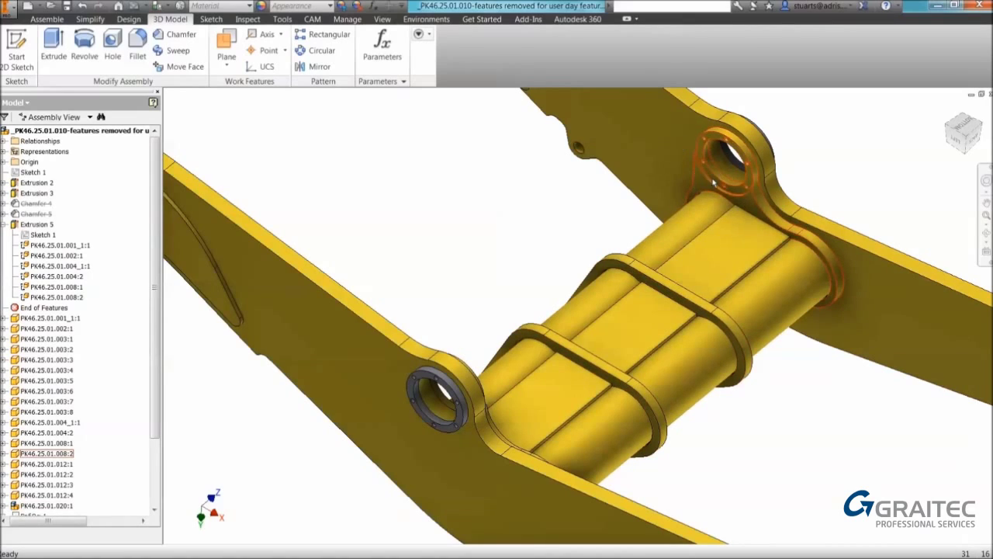
{"action": "middle_click_drag", "start_coordinate": [710, 181], "coordinate": [569, 236], "text": "shift"}
{"action": "key", "text": "F6"}
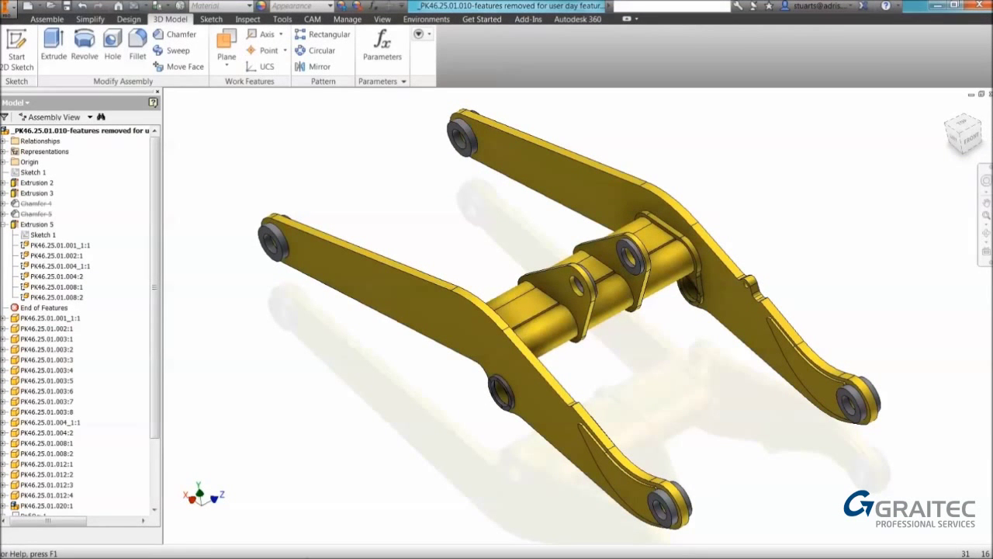
Switch to feature migrate.PNG in Windows Photo Viewer, read the FeatureMigrator app description and close the image.
{"action": "key", "text": "super"}
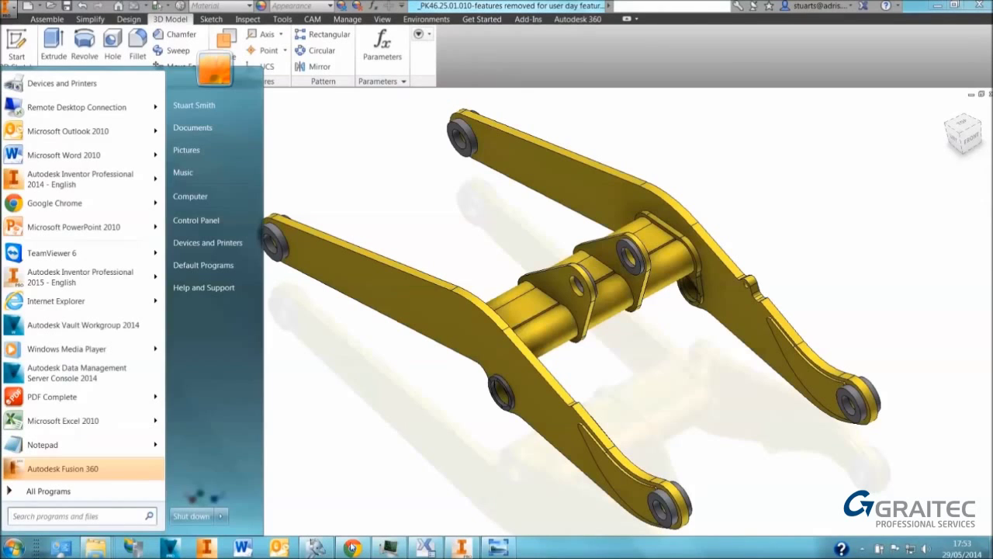
{"action": "key", "text": "super"}
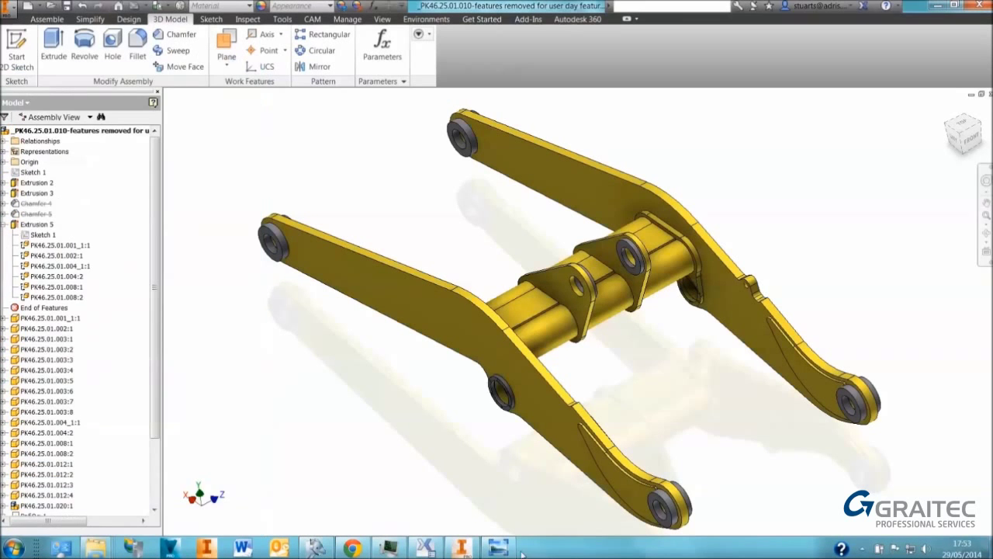
{"action": "left_click", "coordinate": [501, 548]}
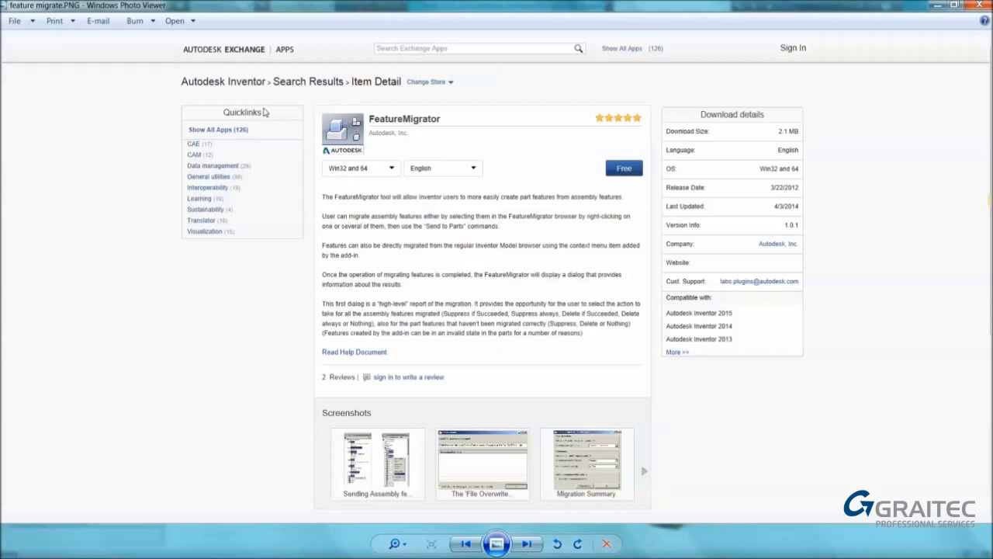
{"action": "left_click", "coordinate": [345, 151]}
{"action": "left_click", "coordinate": [976, 9]}
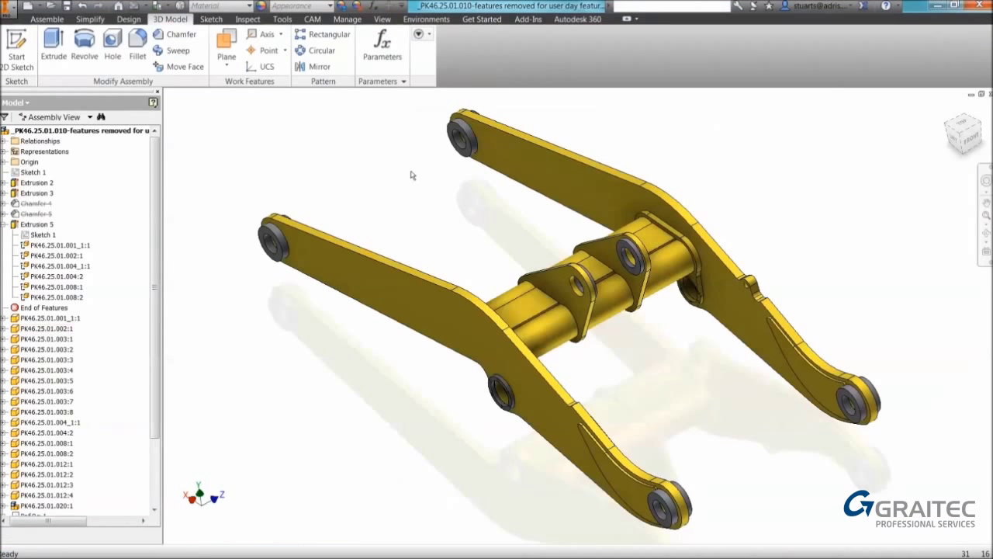
Show the Feature Migrator control for the boom assembly.
{"action": "left_click", "coordinate": [282, 19]}
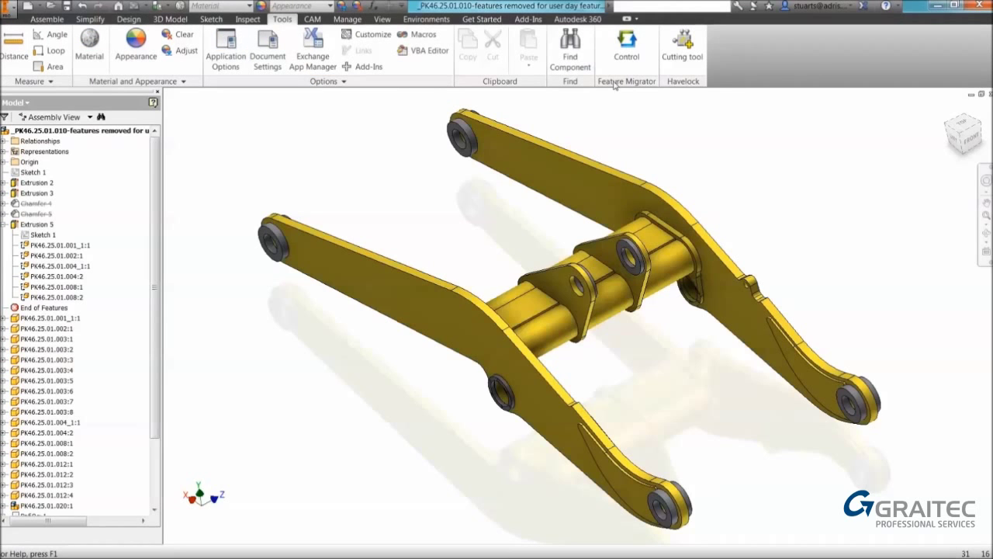
{"action": "left_click", "coordinate": [627, 48]}
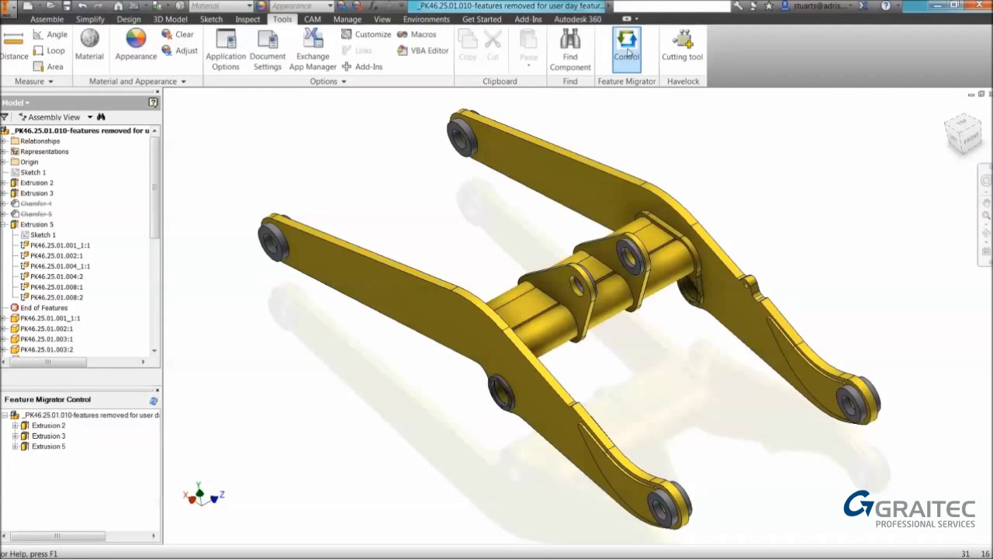
{"action": "left_click", "coordinate": [48, 20]}
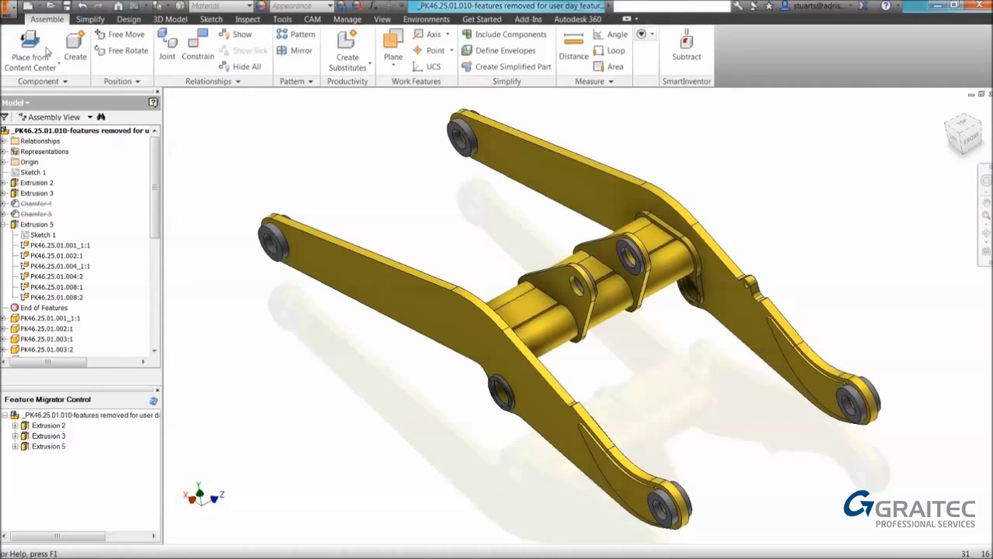
{"action": "right_click", "coordinate": [57, 433]}
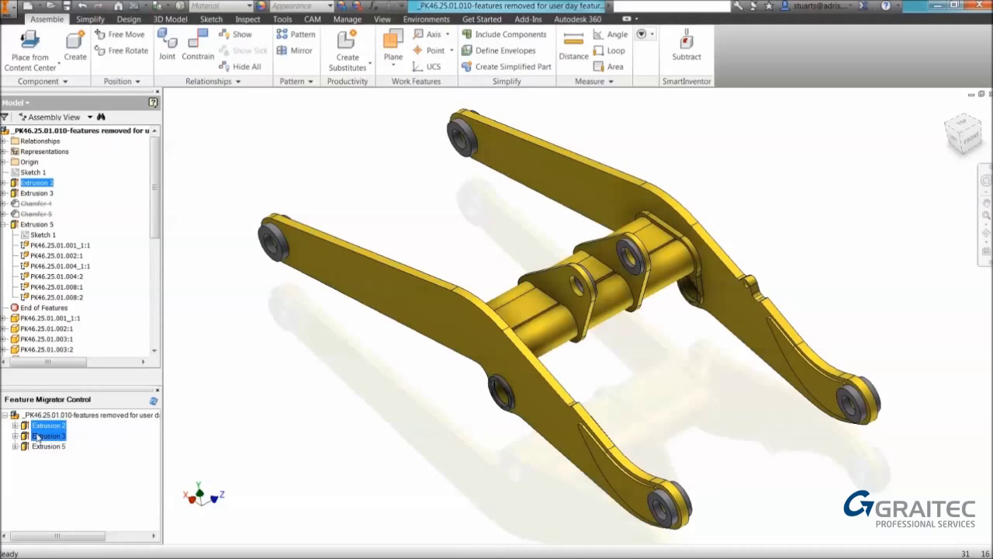
{"action": "left_click", "coordinate": [45, 435]}
{"action": "right_click", "coordinate": [45, 436]}
{"action": "key", "text": "Escape"}
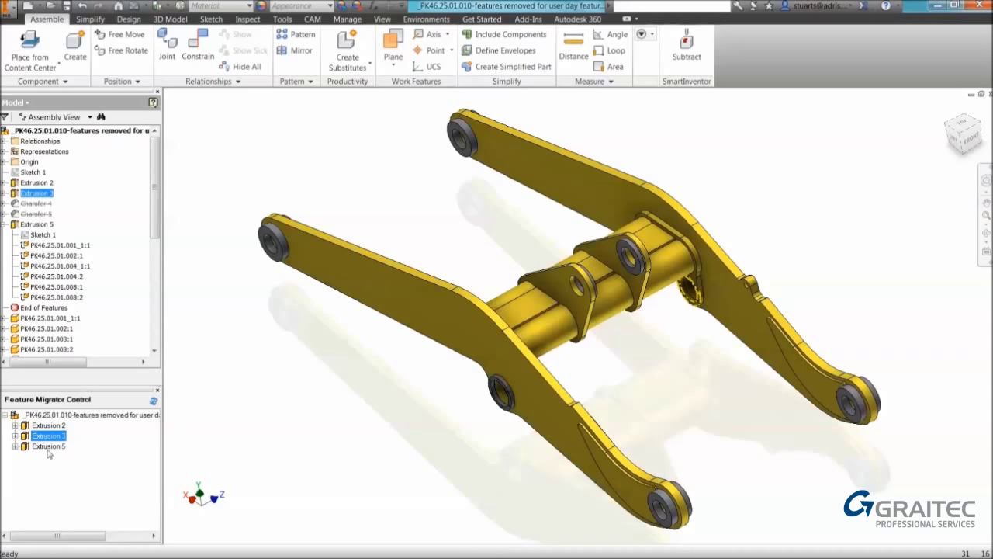
{"action": "left_click", "coordinate": [48, 446]}
{"action": "left_click", "coordinate": [53, 437], "text": "ctrl"}
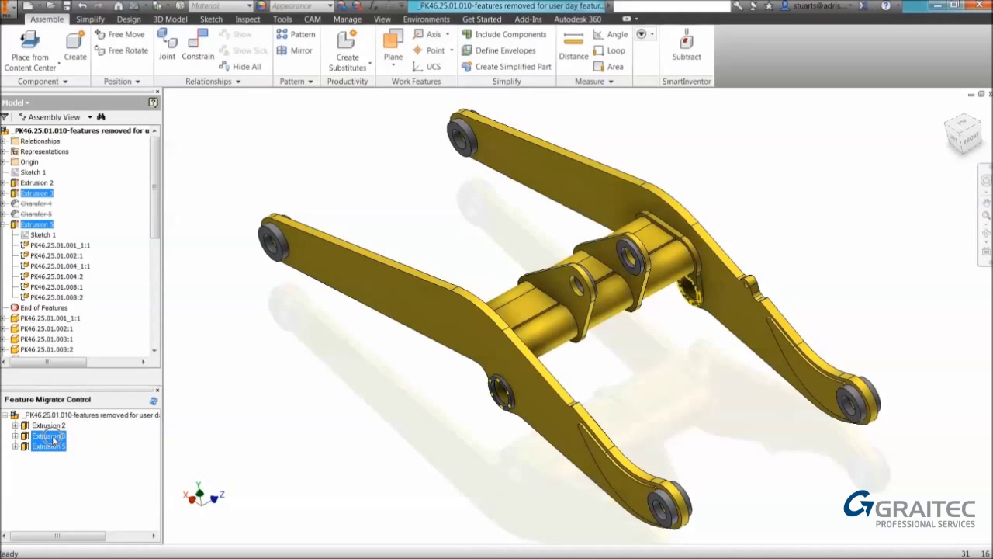
{"action": "right_click", "coordinate": [53, 439]}
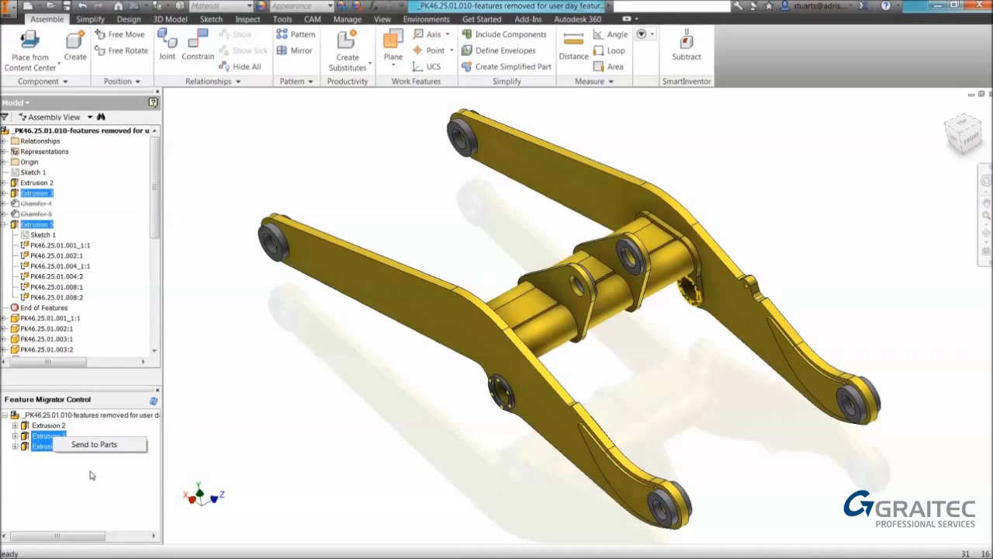
{"action": "key", "text": "Escape"}
Send the assembly features Extrusion 2, Extrusion 3 and Extrusion 5 to the parts with Feature Migrator.
{"action": "left_click", "coordinate": [46, 425]}
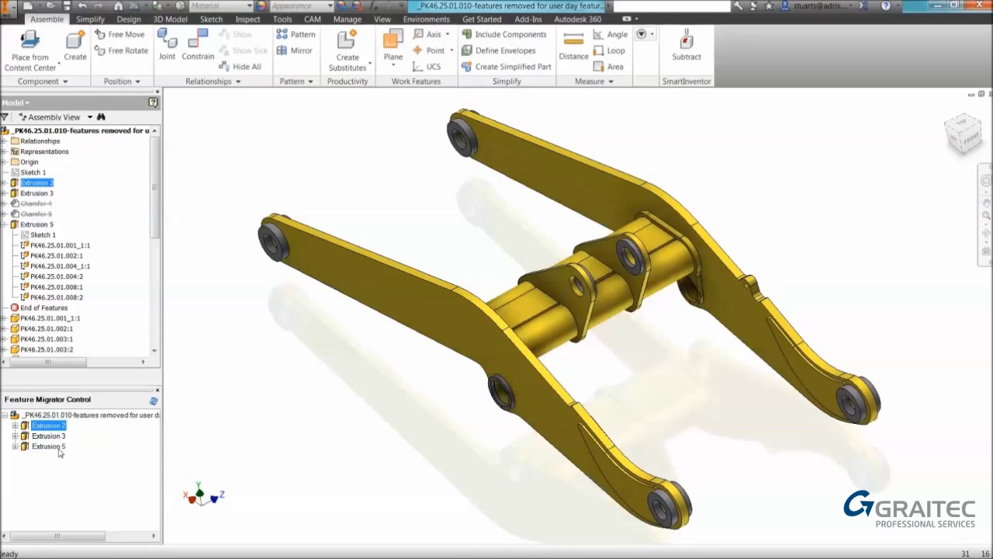
{"action": "left_click", "coordinate": [57, 448], "text": "shift"}
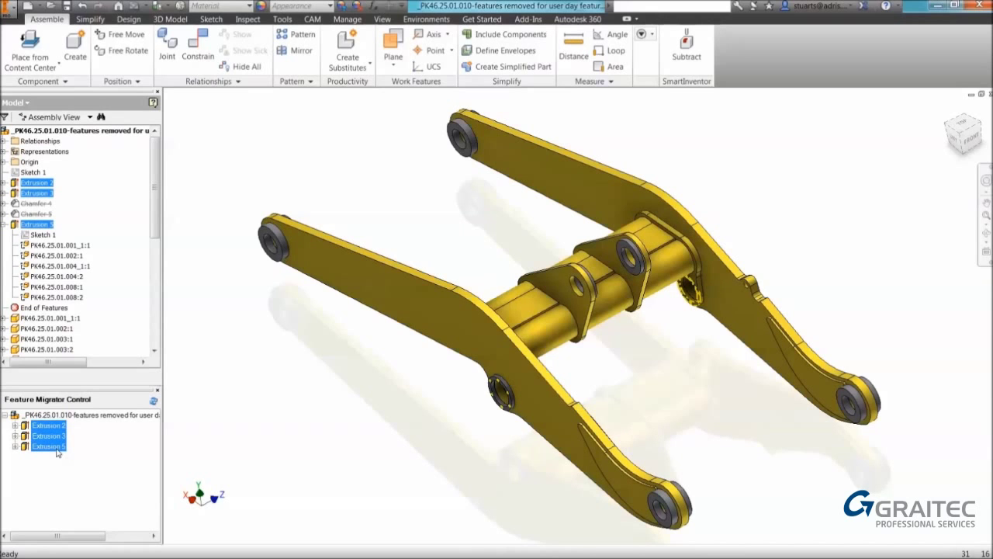
{"action": "right_click", "coordinate": [62, 433]}
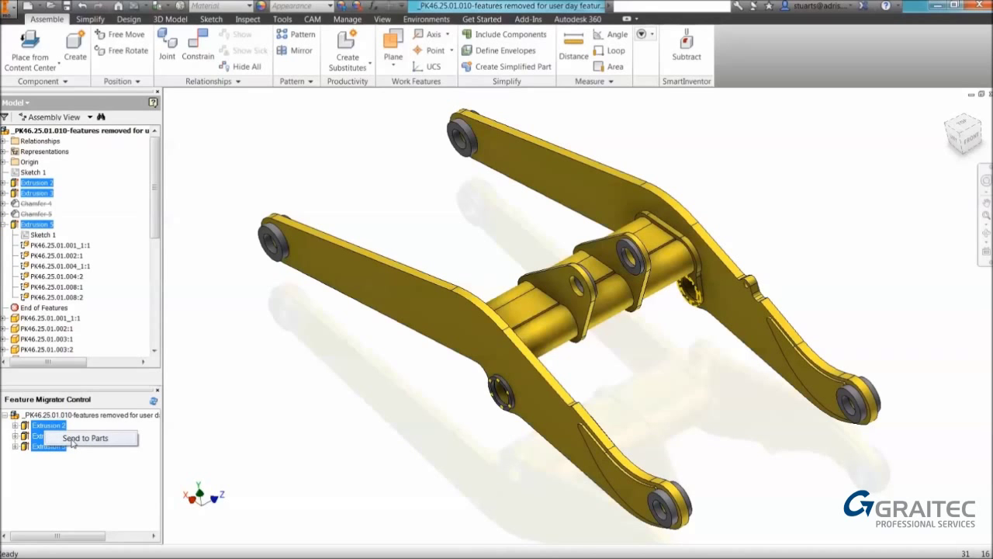
{"action": "left_click", "coordinate": [73, 438]}
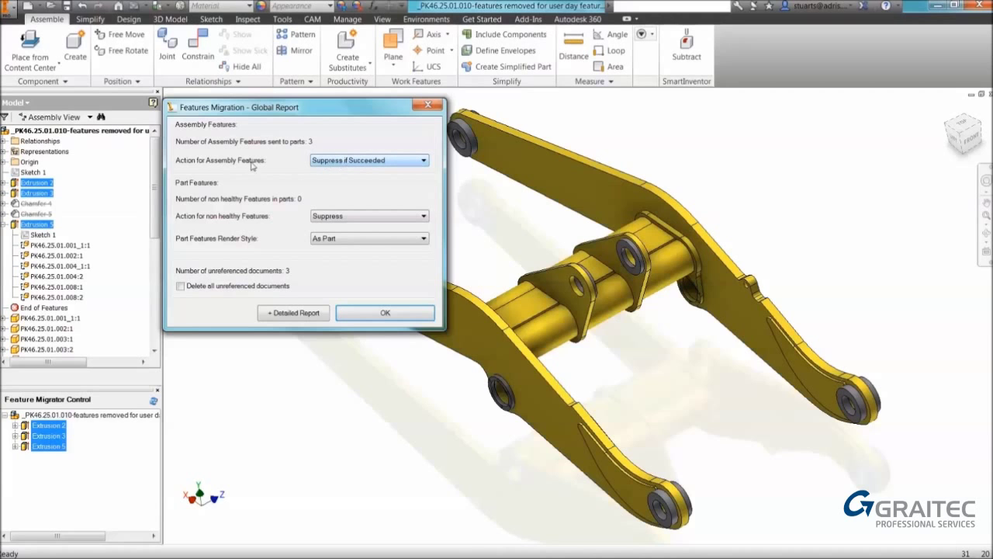
In the migration report, choose Suppress for non healthy features and Suppress if Succeeded for assembly features.
{"action": "left_click", "coordinate": [189, 179]}
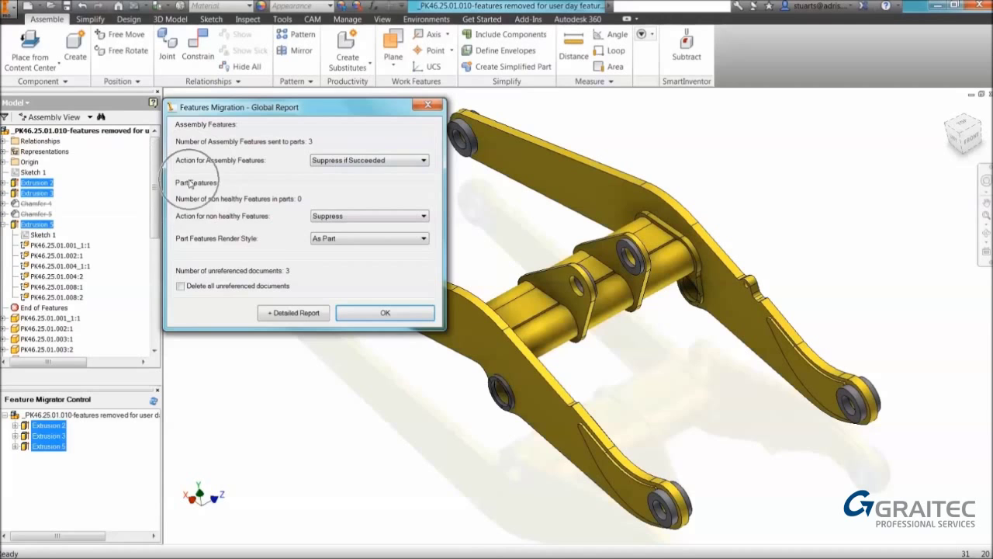
{"action": "left_click", "coordinate": [316, 219]}
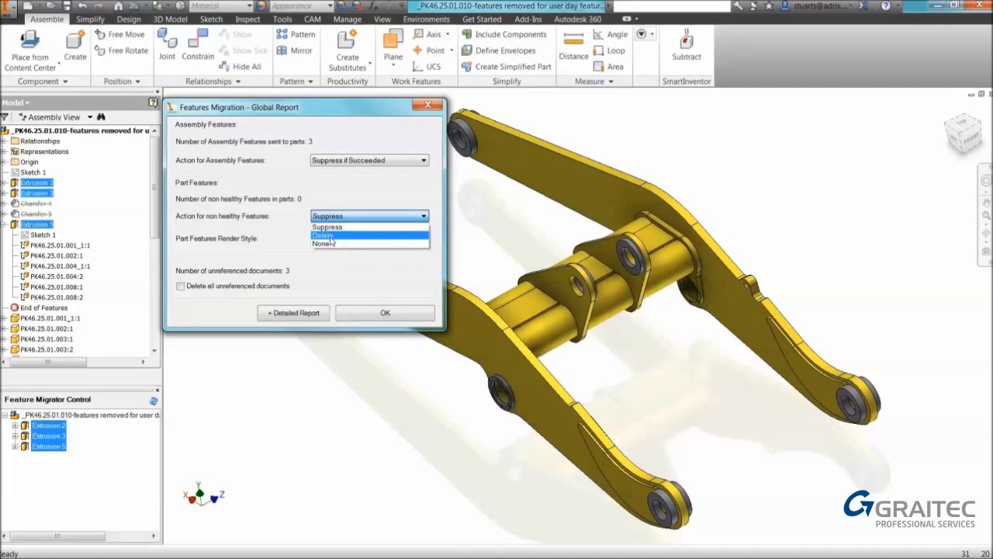
{"action": "left_click", "coordinate": [327, 226]}
{"action": "left_click", "coordinate": [335, 160]}
{"action": "left_click", "coordinate": [336, 164]}
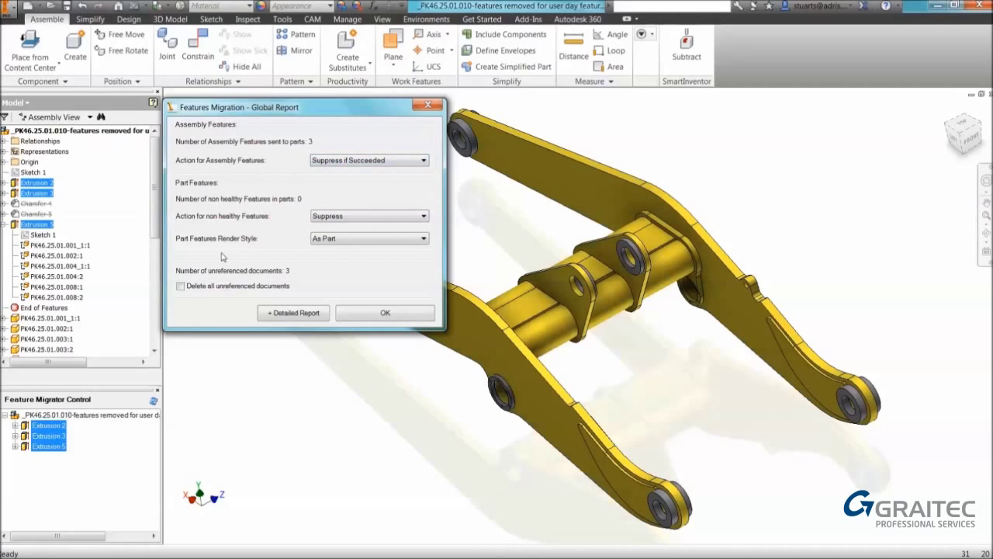
Set the part features' render style to Machined - Aluminum and confirm the migration report.
{"action": "left_click", "coordinate": [330, 239]}
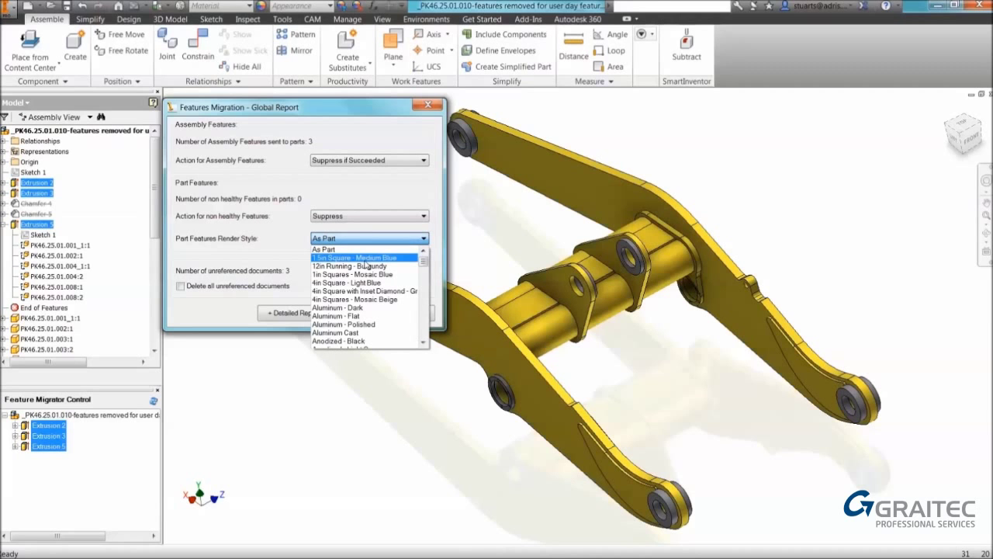
{"action": "scroll", "coordinate": [380, 320], "scroll_direction": "down", "scroll_amount": 1}
{"action": "key", "text": "m"}
{"action": "key", "text": "a"}
{"action": "scroll", "coordinate": [344, 283], "scroll_direction": "down", "scroll_amount": 1}
{"action": "scroll", "coordinate": [344, 283], "scroll_direction": "down", "scroll_amount": 15}
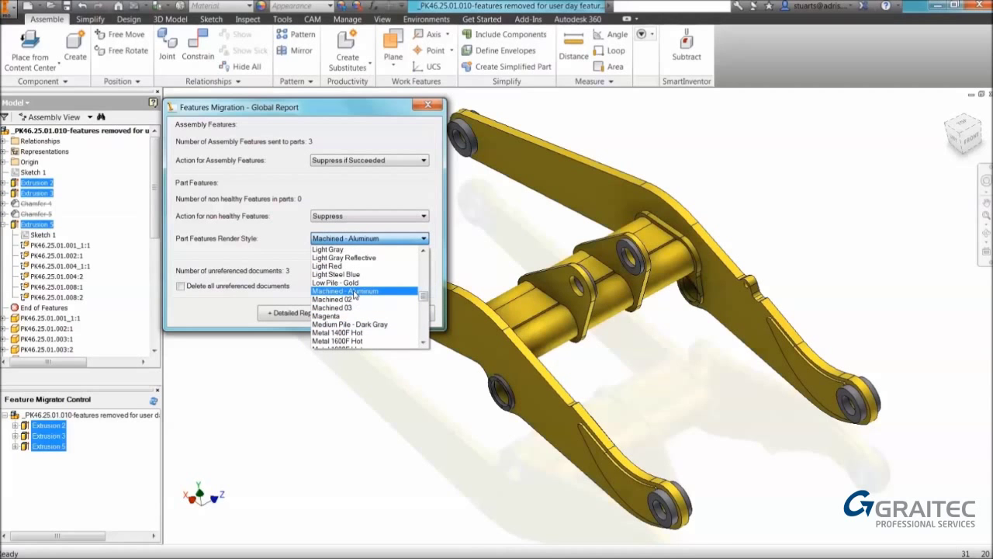
{"action": "left_click", "coordinate": [353, 292]}
{"action": "scroll", "coordinate": [760, 299], "scroll_direction": "up", "scroll_amount": 4}
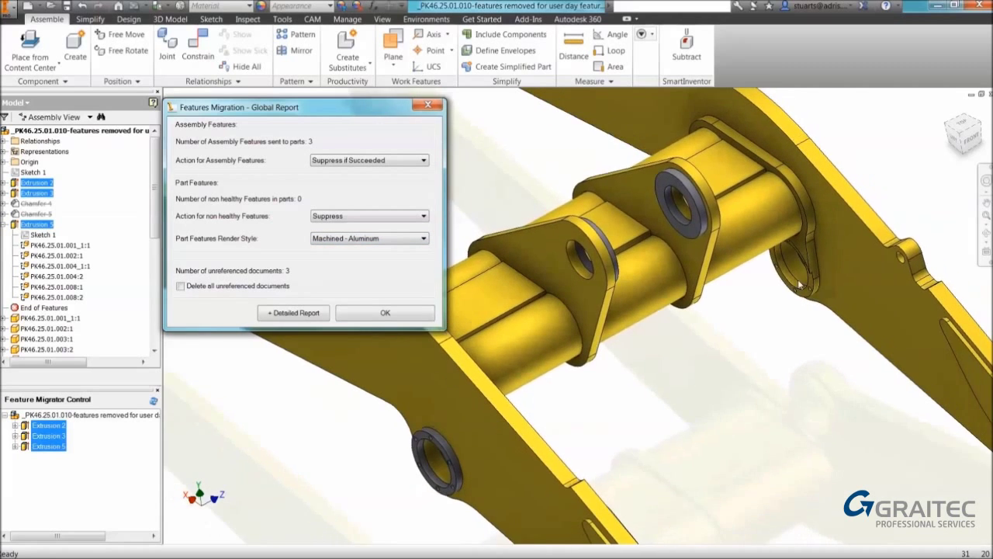
{"action": "mouse_move", "coordinate": [758, 294]}
{"action": "middle_mouse_down", "text": "shift"}
{"action": "mouse_move", "coordinate": [750, 290]}
{"action": "mouse_move", "coordinate": [759, 287]}
{"action": "middle_mouse_up", "text": "shift"}
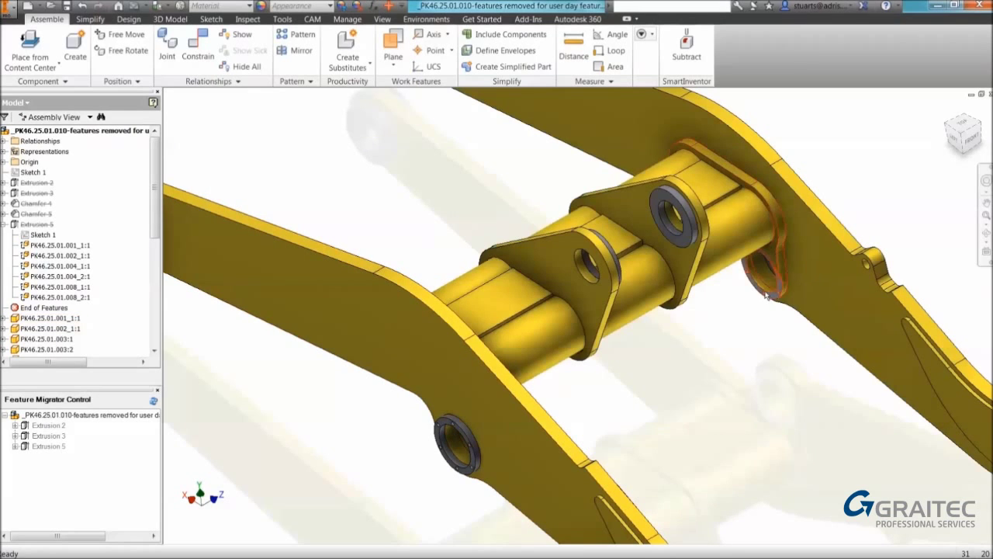
Open the side plate PK46.25.01.002_1 from the assembly and examine its migrated bolt-hole cut Extrusion3.
{"action": "right_click", "coordinate": [802, 219]}
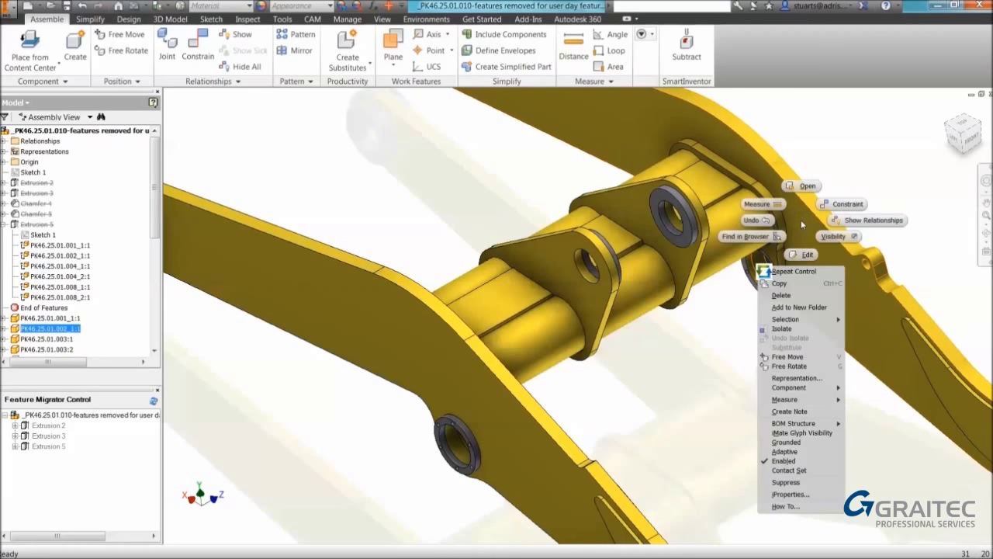
{"action": "left_click", "coordinate": [807, 187]}
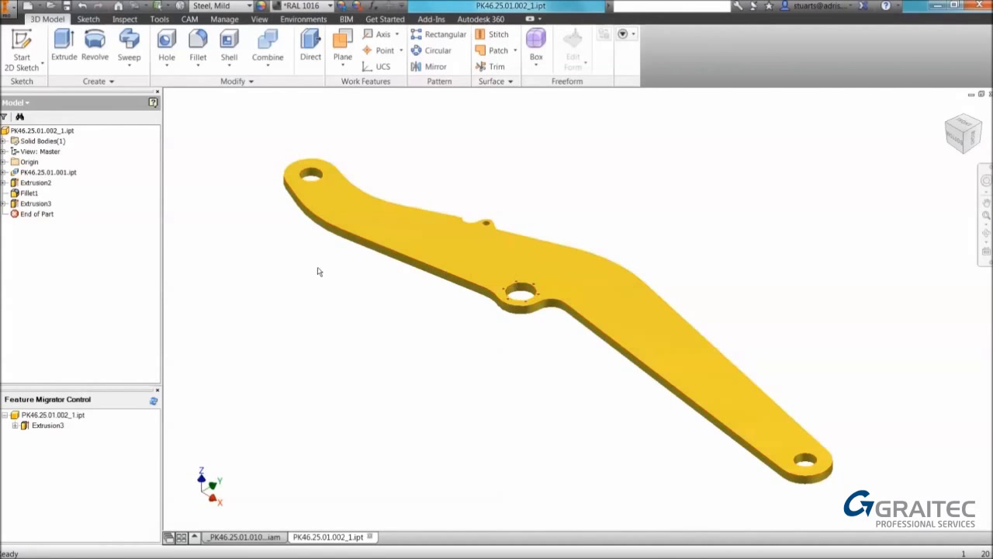
{"action": "left_click", "coordinate": [35, 204]}
{"action": "scroll", "coordinate": [391, 232], "scroll_direction": "down", "scroll_amount": 5}
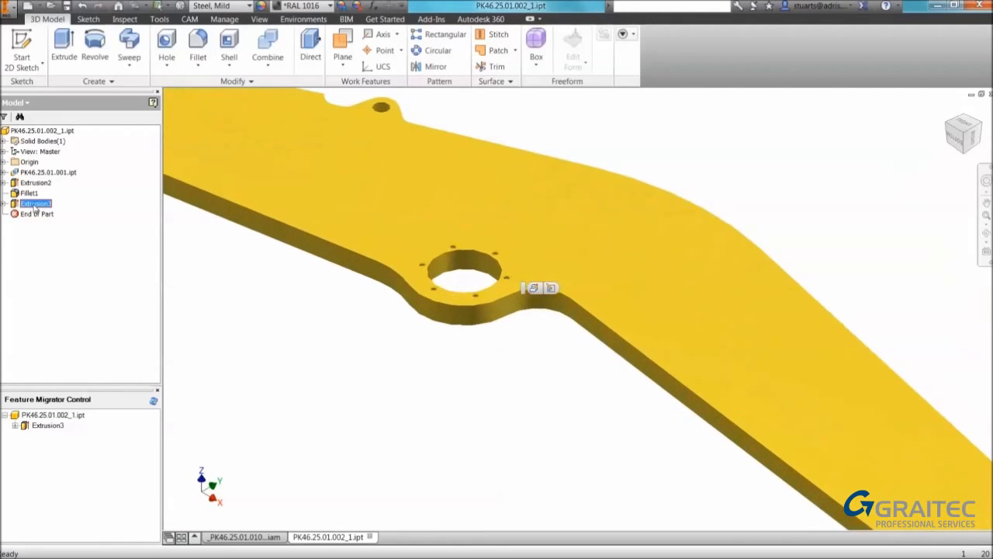
{"action": "middle_click_drag", "start_coordinate": [392, 233], "coordinate": [426, 420], "text": "shift"}
Return to the assembly, open the three-bore plate PK46.25.01.008_2 and examine its migrated bolt holes and machined recess from both sides.
{"action": "left_click", "coordinate": [245, 537]}
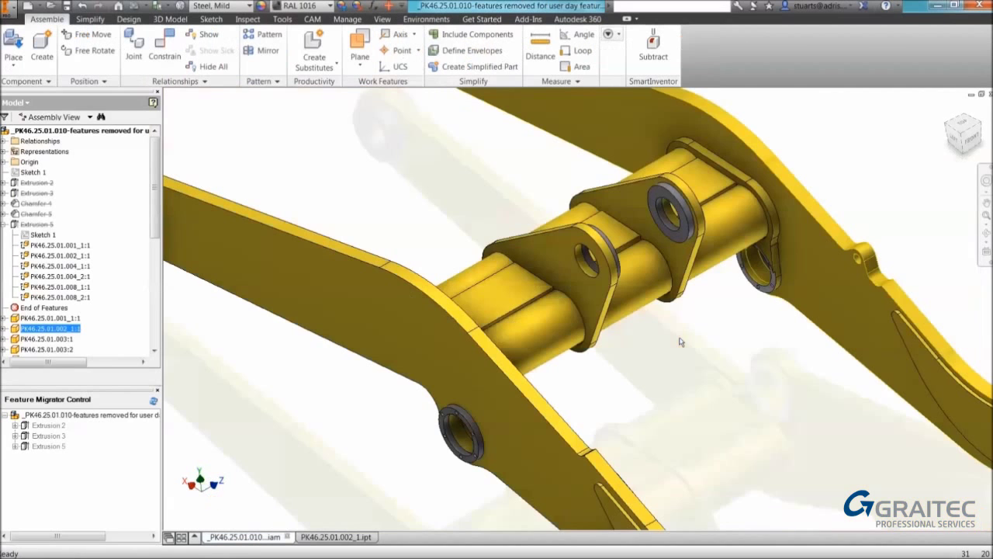
{"action": "right_click", "coordinate": [773, 253]}
{"action": "left_click", "coordinate": [774, 222]}
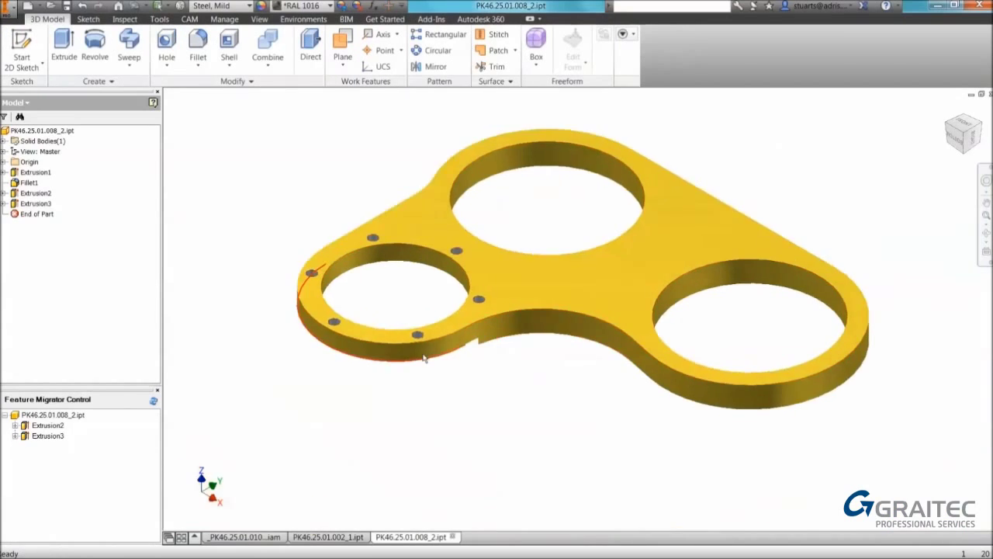
{"action": "scroll", "coordinate": [415, 227], "scroll_direction": "up", "scroll_amount": 5}
{"action": "left_click", "coordinate": [23, 194]}
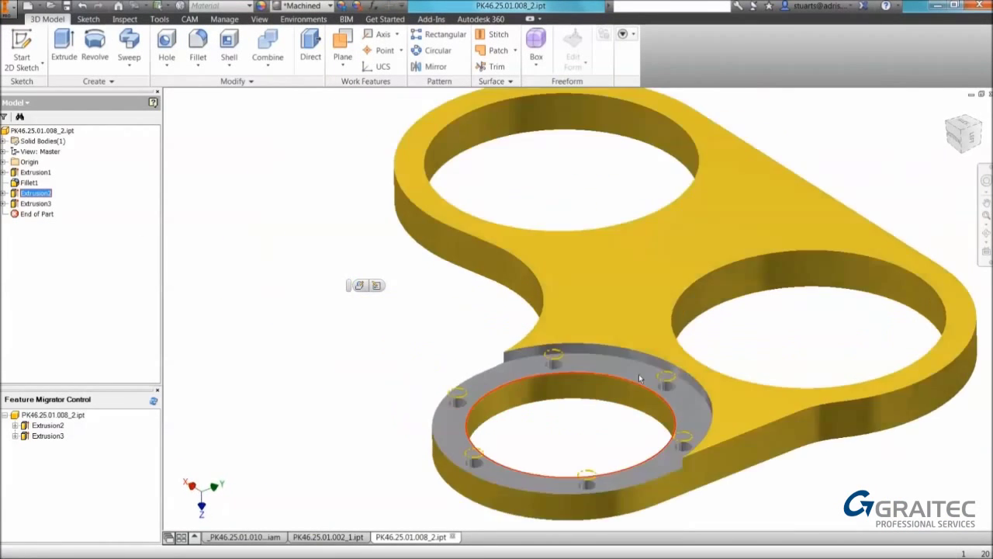
{"action": "scroll", "coordinate": [588, 419], "scroll_direction": "up", "scroll_amount": 2}
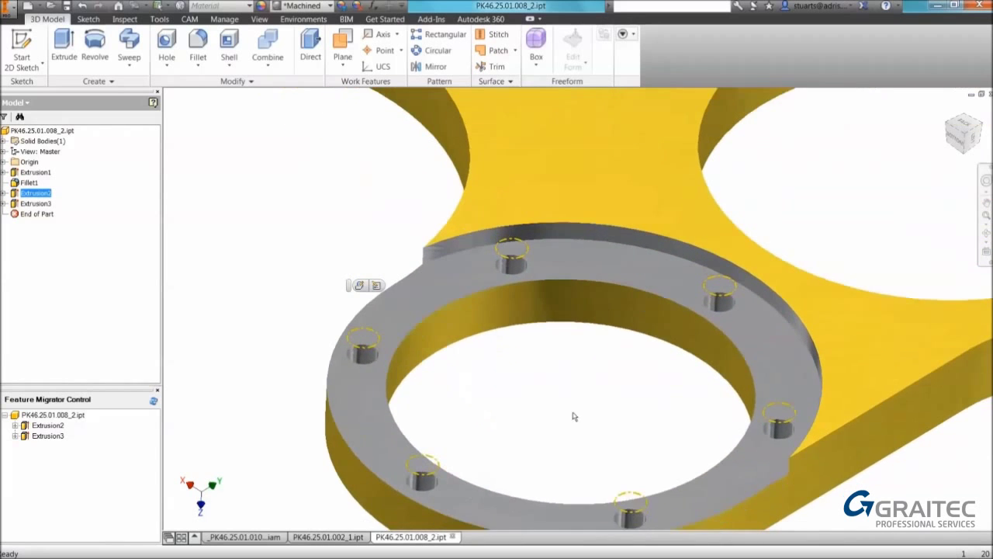
{"action": "left_click", "coordinate": [539, 362]}
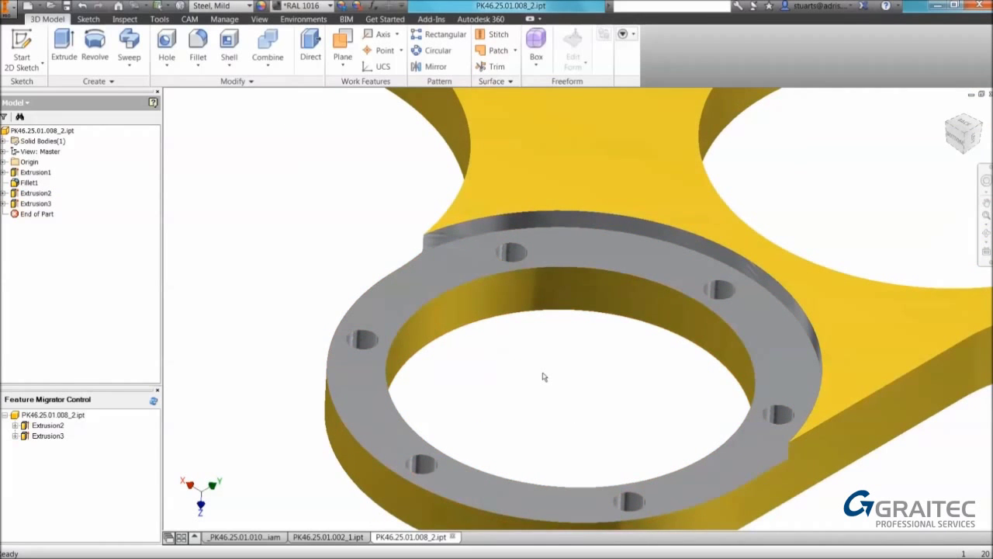
{"action": "scroll", "coordinate": [544, 378], "scroll_direction": "down", "scroll_amount": 5}
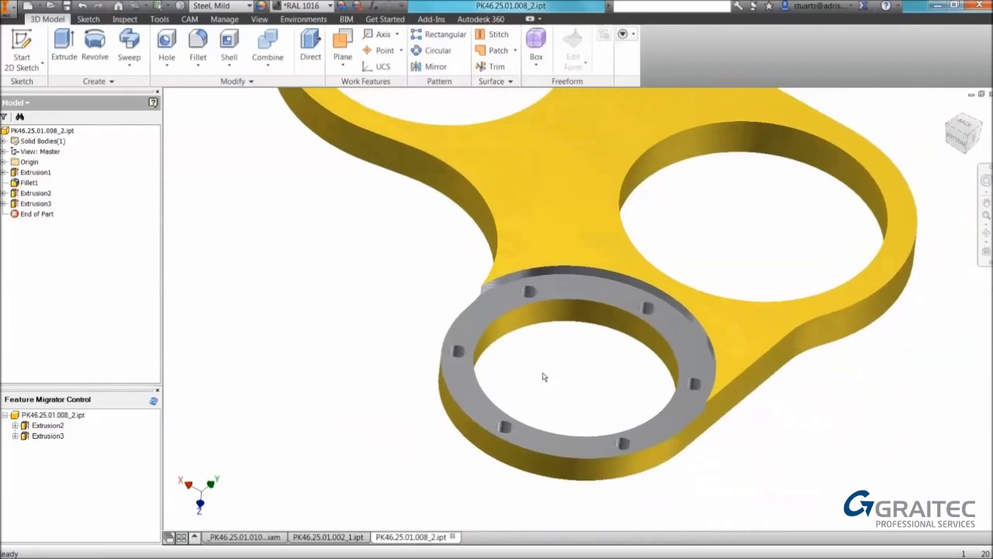
{"action": "key", "text": "F6"}
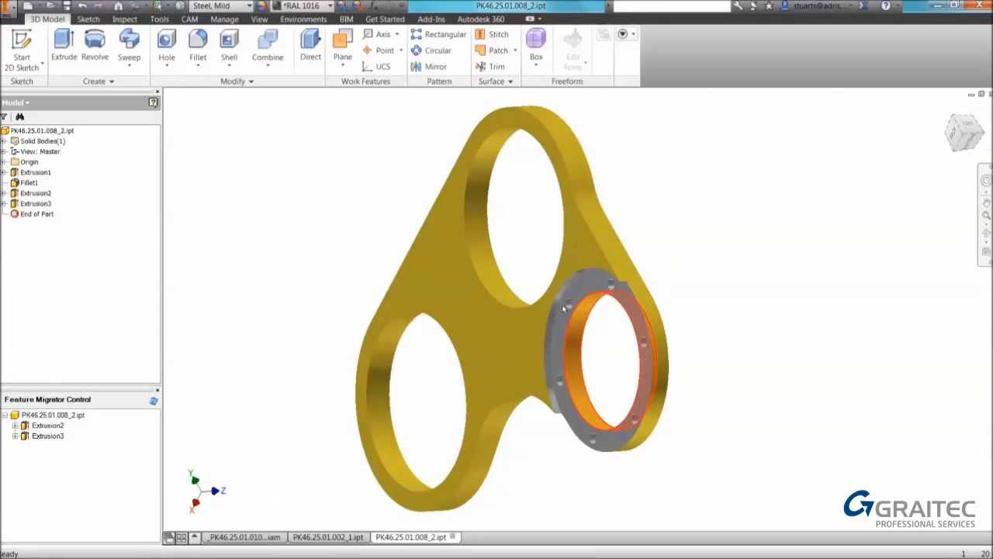
{"action": "middle_click_drag", "start_coordinate": [404, 341], "coordinate": [508, 222], "text": "shift"}
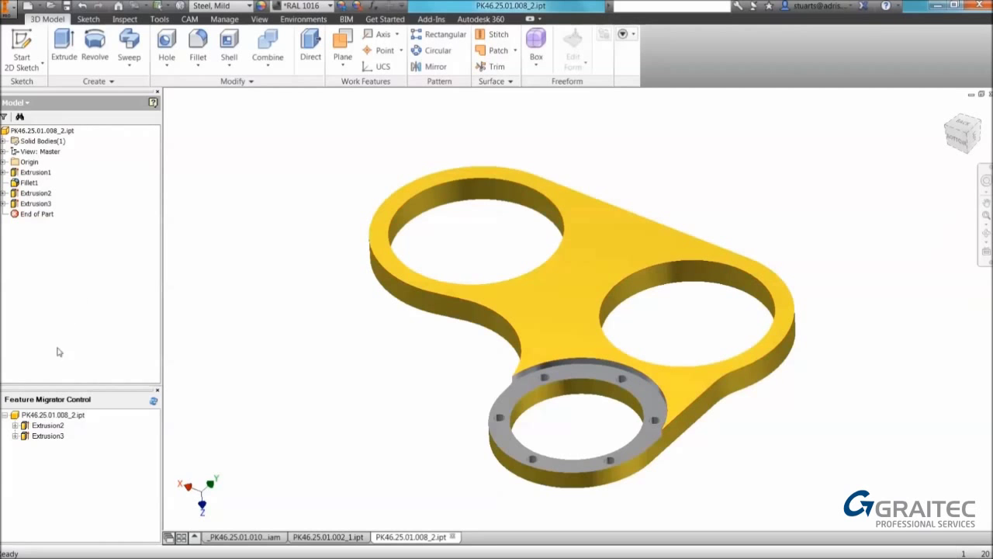
Check the migration status of Extrusion2 and Extrusion3 in the three-bore plate.
{"action": "left_click", "coordinate": [14, 436]}
{"action": "left_click", "coordinate": [43, 425]}
{"action": "left_click", "coordinate": [15, 425]}
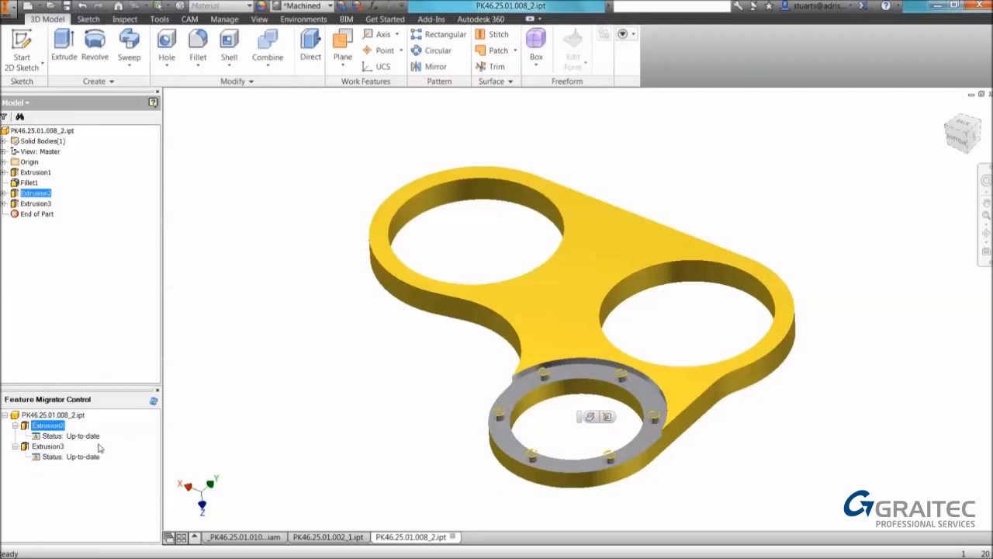
{"action": "left_click", "coordinate": [68, 436]}
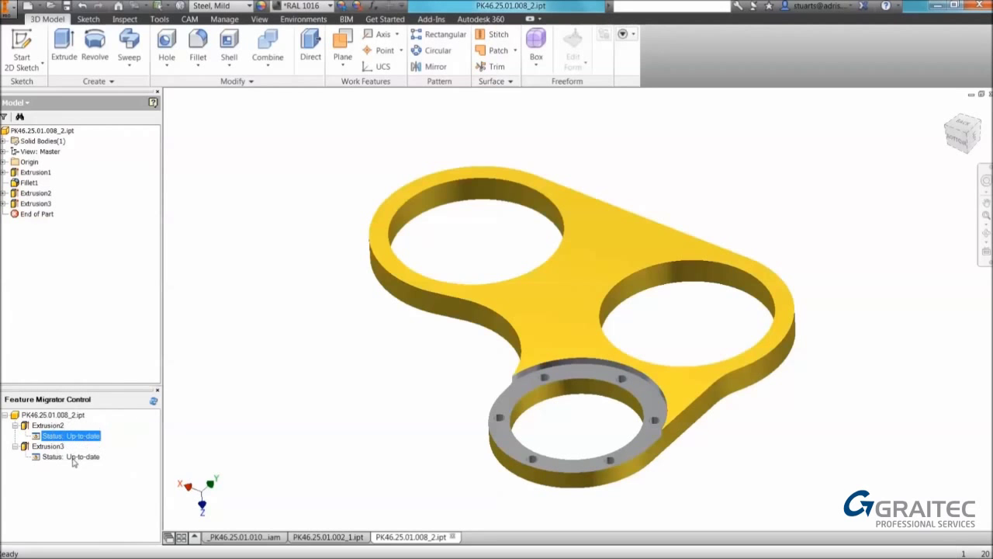
{"action": "left_click", "coordinate": [78, 458]}
{"action": "left_click", "coordinate": [94, 436]}
Close the three-bore plate PK46.25.01.008_2 and the boom assembly without saving the assembly's changes.
{"action": "left_click", "coordinate": [454, 536]}
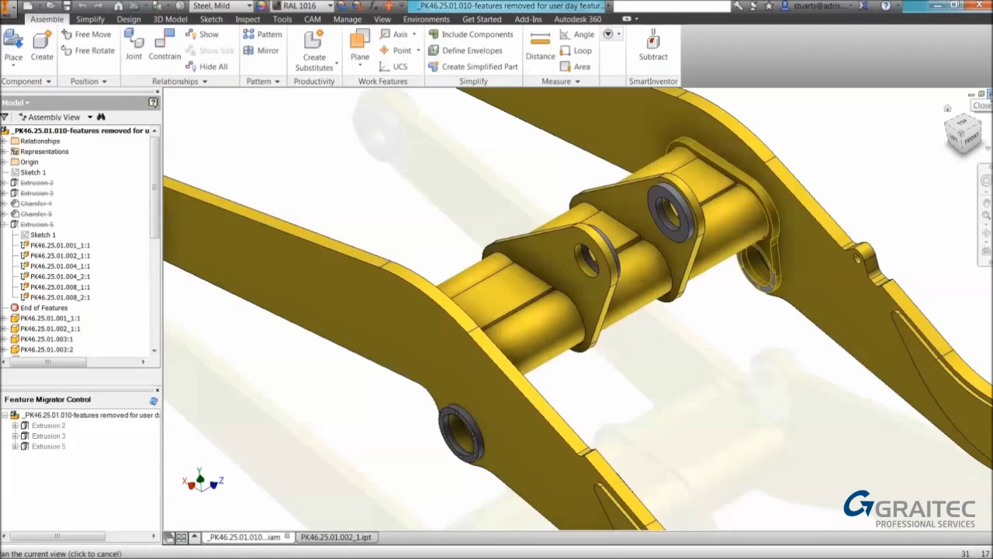
{"action": "left_click", "coordinate": [980, 94]}
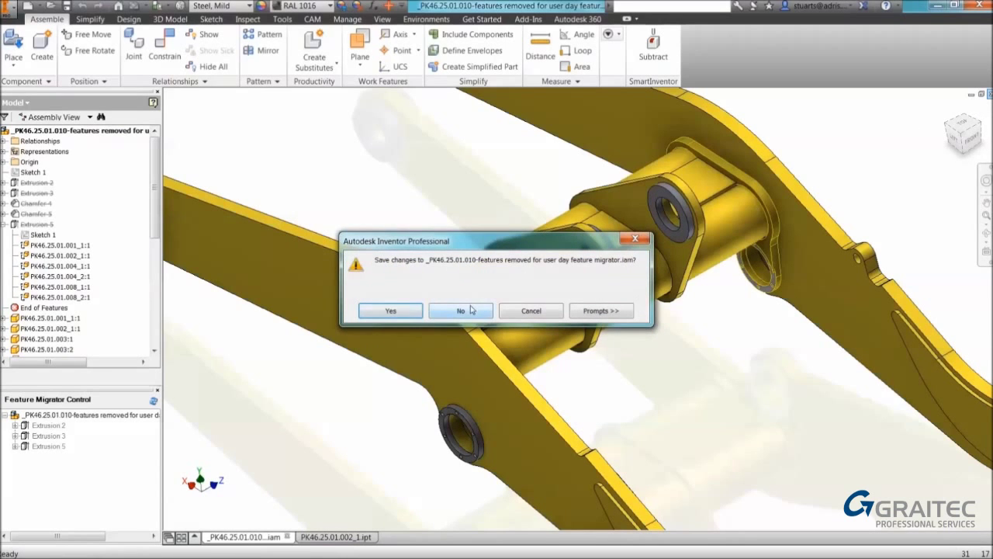
{"action": "left_click", "coordinate": [471, 310]}
Open the drawing _boom PK46.25.01.000-1 - ORIGINAL BOOM.dwg from the Part2 folder.
{"action": "left_click", "coordinate": [34, 53]}
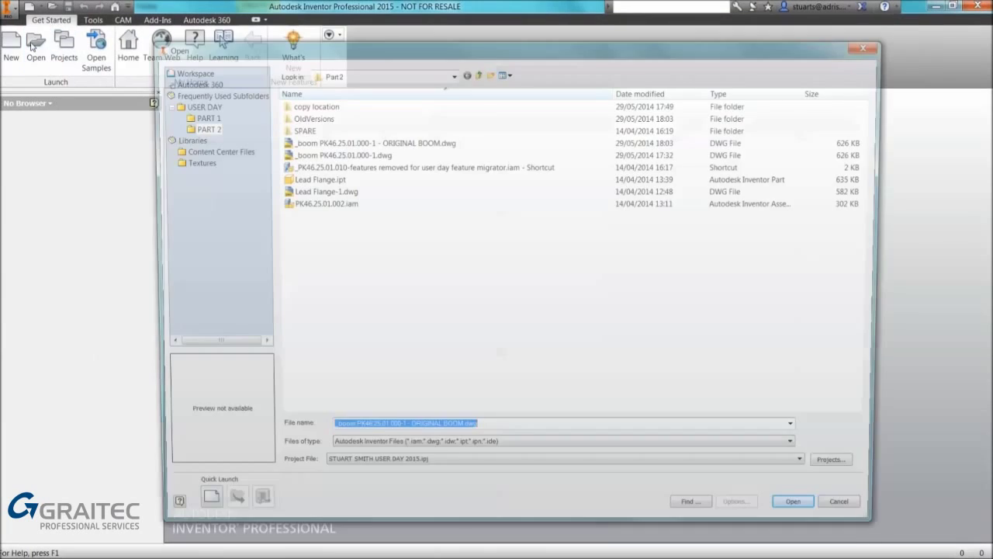
{"action": "double_click", "coordinate": [351, 141]}
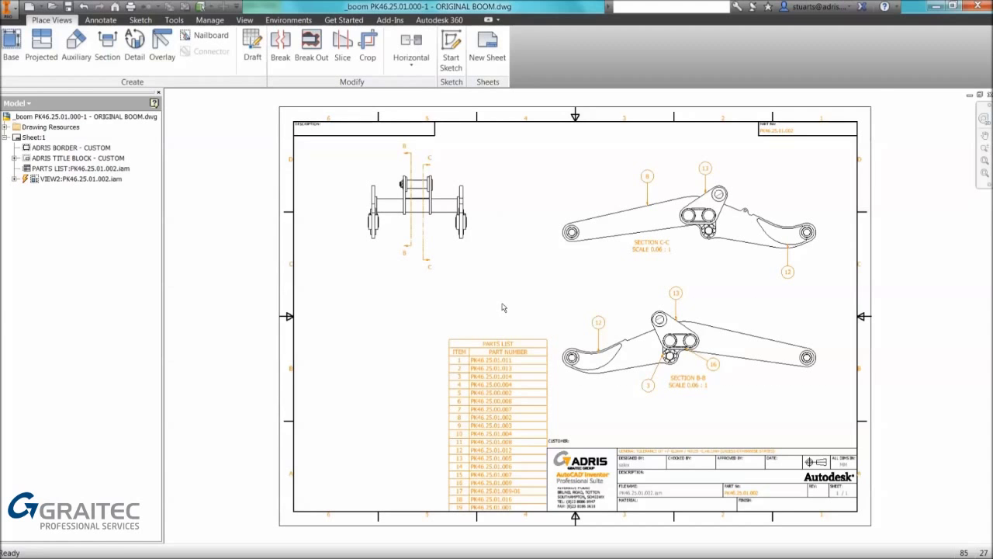
Open the drawing's parts list for editing.
{"action": "middle_click_drag", "start_coordinate": [500, 313], "coordinate": [492, 254]}
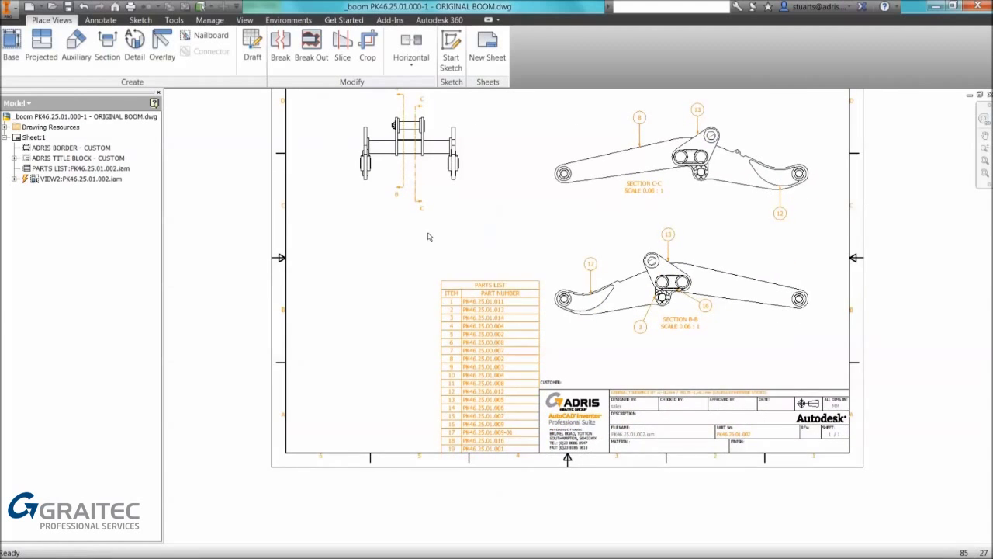
{"action": "middle_click_drag", "start_coordinate": [448, 299], "coordinate": [488, 231]}
{"action": "scroll", "coordinate": [517, 308], "scroll_direction": "down", "scroll_amount": 3}
{"action": "right_click", "coordinate": [511, 245]}
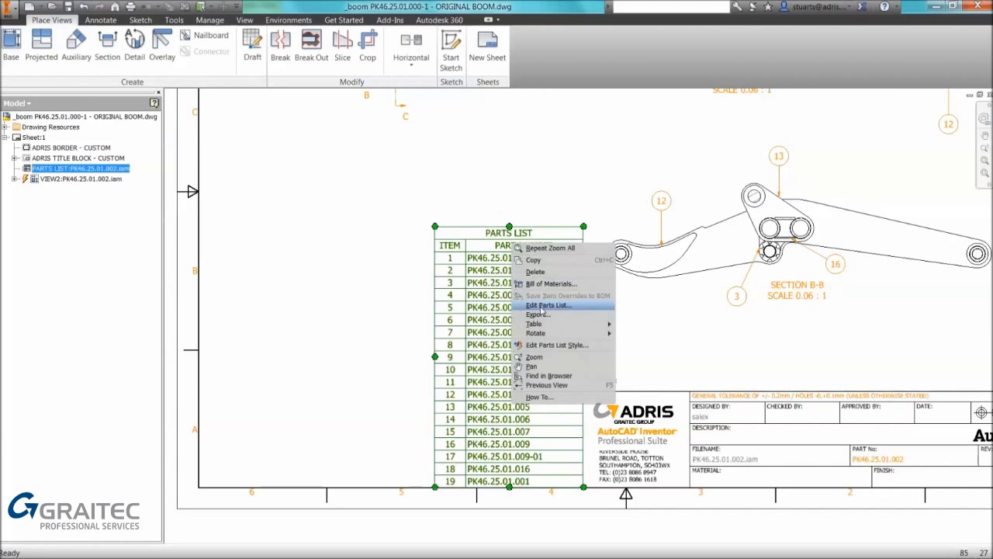
{"action": "left_click", "coordinate": [543, 307]}
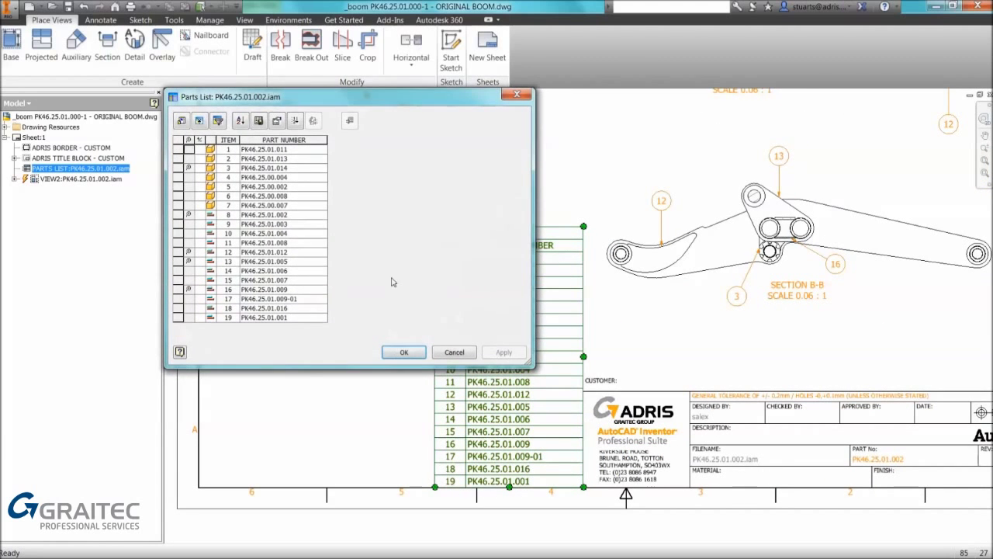
{"action": "left_click_drag", "start_coordinate": [272, 98], "coordinate": [316, 116]}
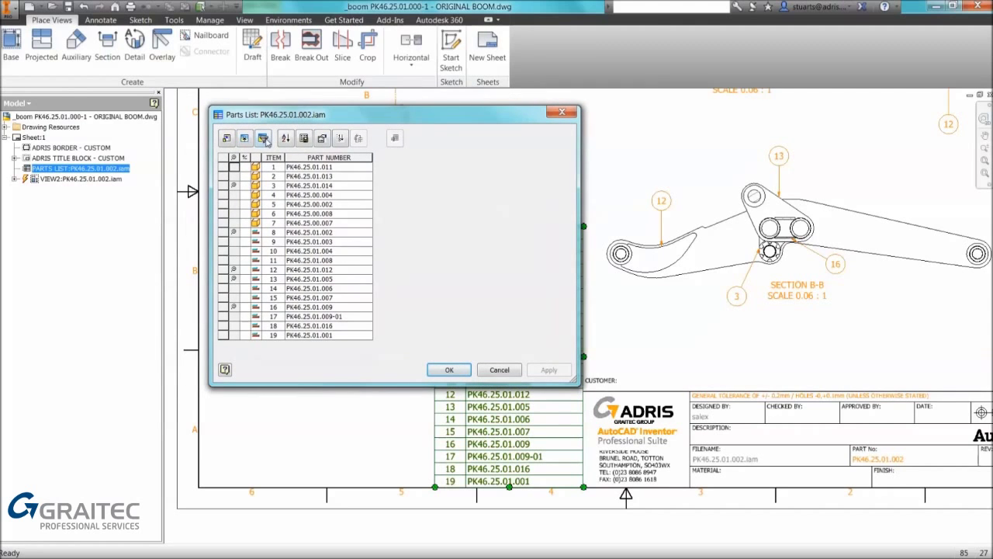
Filter the parts list with Ballooned Items Only and accept the edit.
{"action": "left_click", "coordinate": [264, 138]}
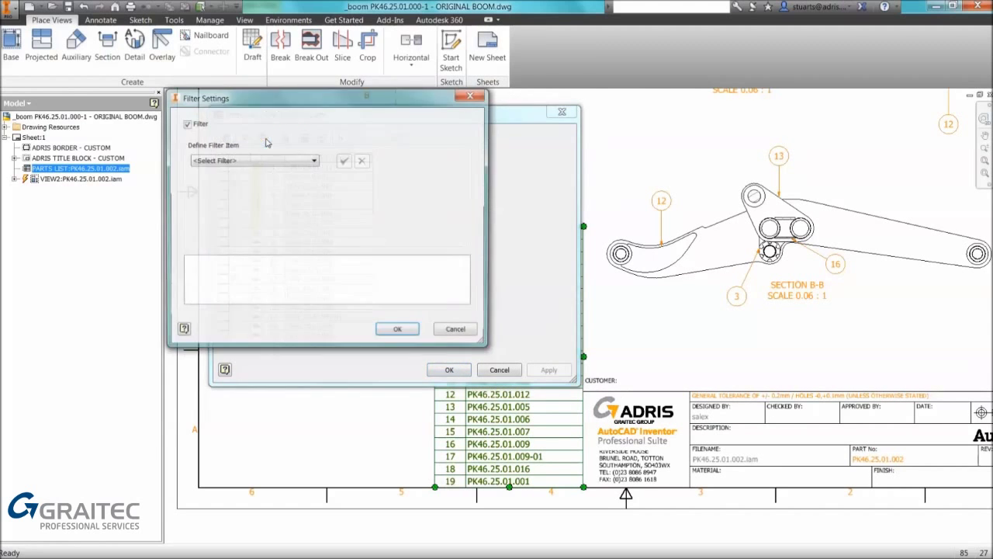
{"action": "left_click_drag", "start_coordinate": [268, 104], "coordinate": [369, 144]}
{"action": "left_click", "coordinate": [309, 203]}
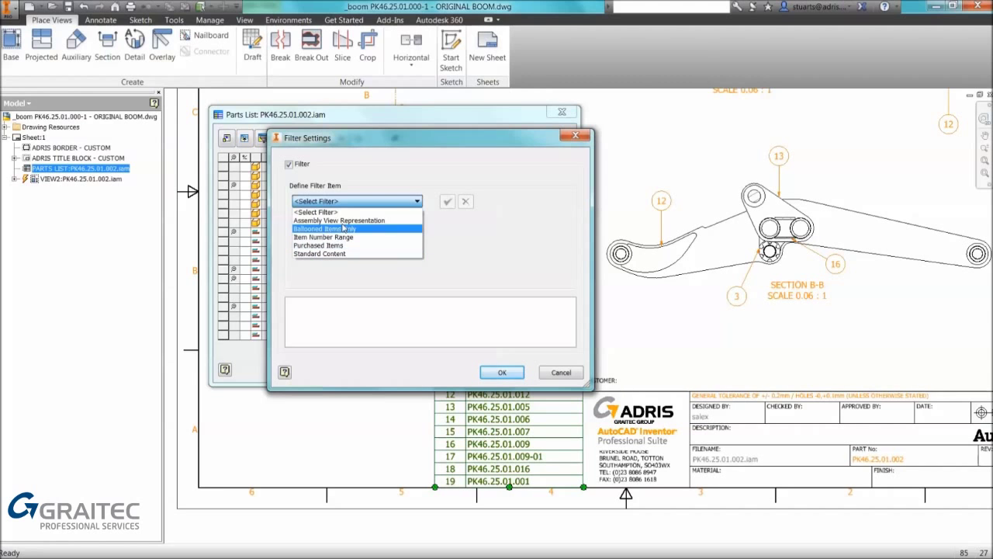
{"action": "left_click", "coordinate": [344, 228]}
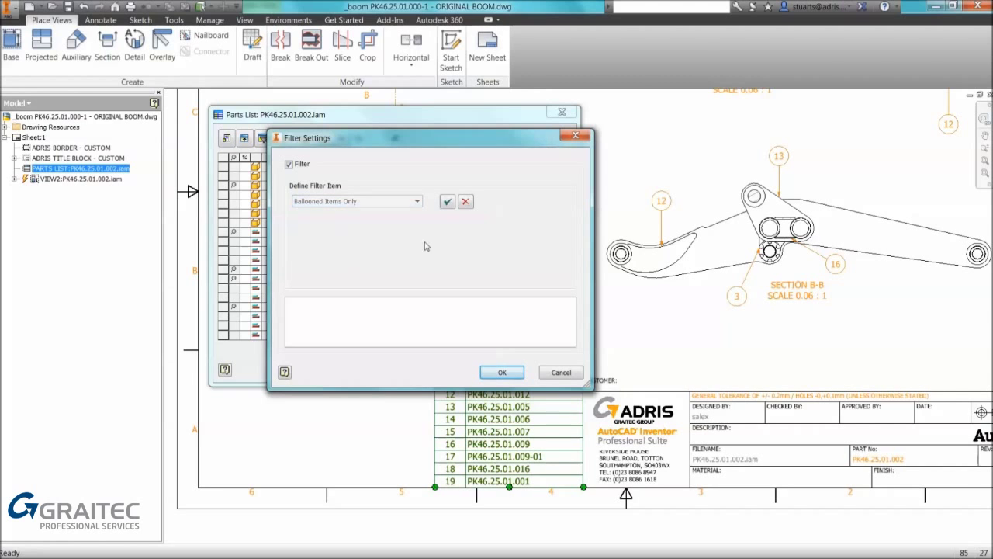
{"action": "left_click", "coordinate": [447, 201]}
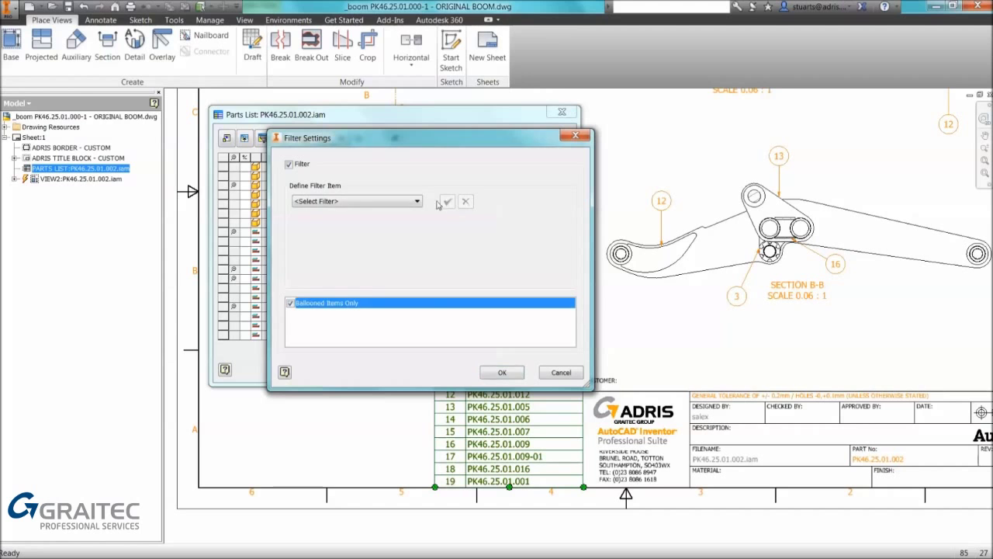
{"action": "left_click", "coordinate": [502, 373]}
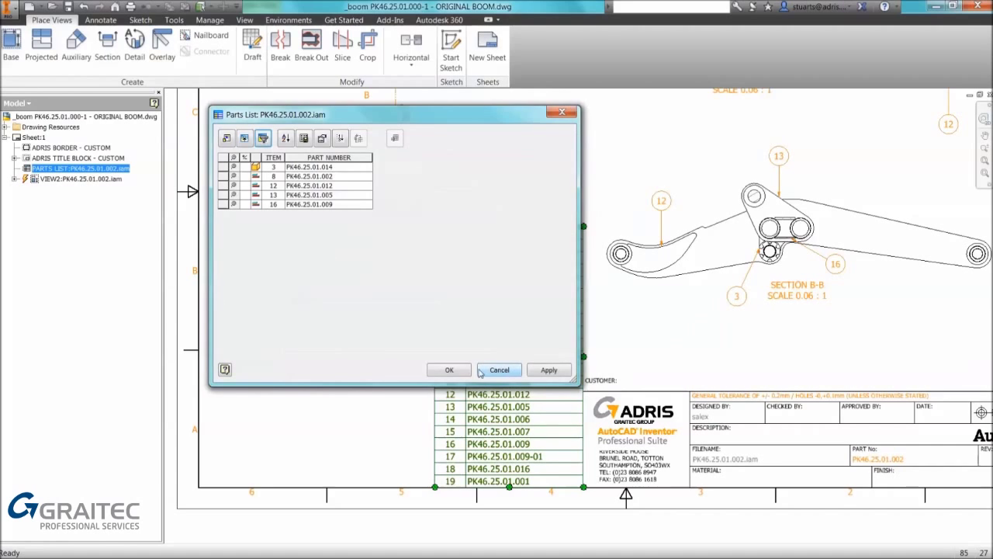
{"action": "left_click", "coordinate": [453, 371]}
Move the shortened parts list down beside the title block, against the bottom border.
{"action": "left_click", "coordinate": [520, 266]}
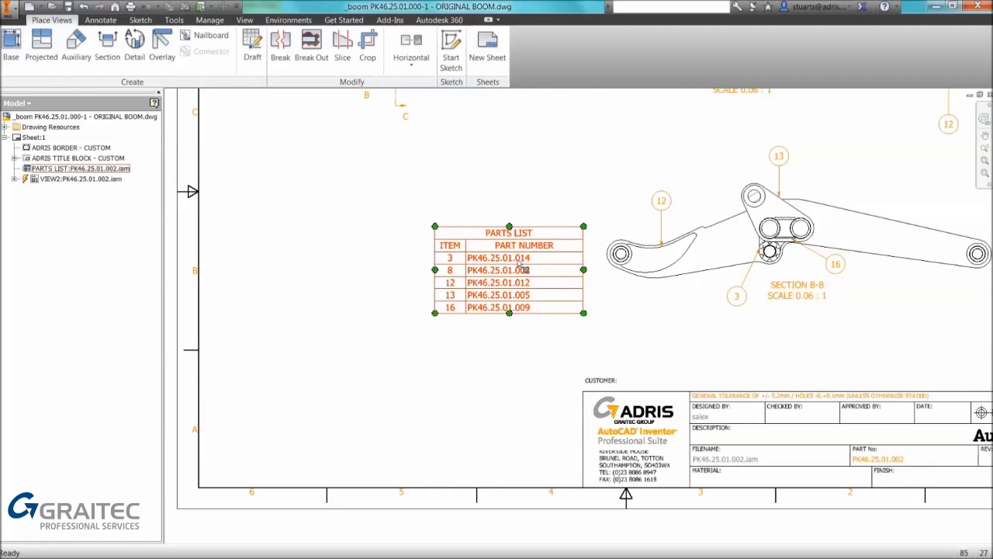
{"action": "left_click_drag", "start_coordinate": [519, 268], "coordinate": [517, 432]}
{"action": "left_click", "coordinate": [513, 372]}
Balloon the right-hand ring of the central plate in Section B-B, and realign the parts list with the bottom border.
{"action": "middle_click_drag", "start_coordinate": [686, 321], "coordinate": [500, 413]}
{"action": "left_click", "coordinate": [101, 19]}
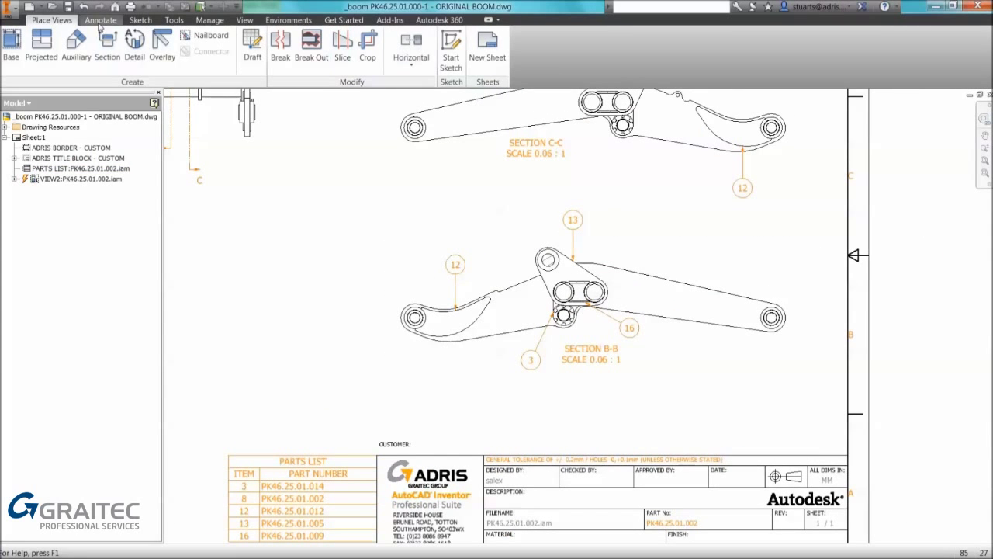
{"action": "left_click", "coordinate": [623, 47]}
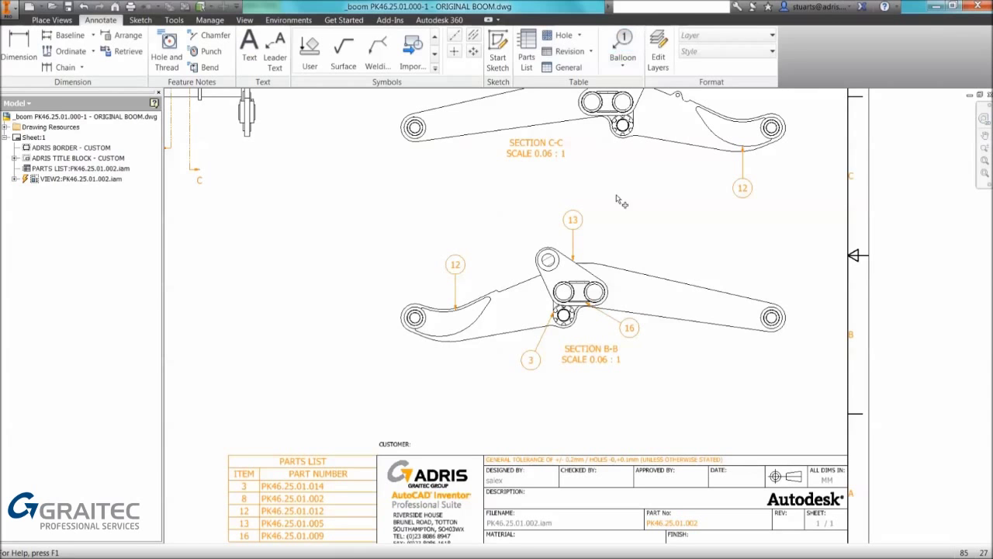
{"action": "left_click", "coordinate": [600, 286]}
{"action": "left_click", "coordinate": [635, 243]}
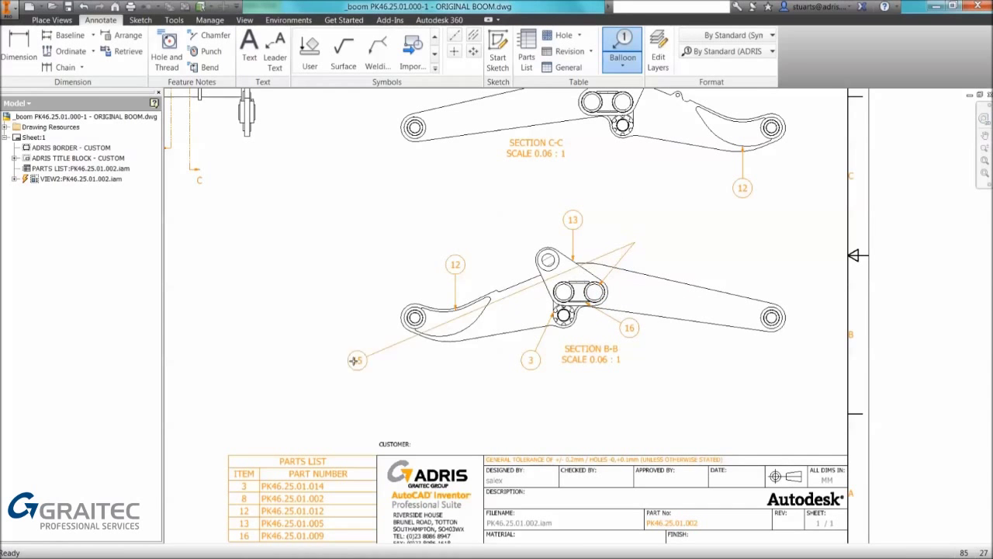
{"action": "middle_click_drag", "start_coordinate": [356, 359], "coordinate": [415, 266]}
{"action": "right_click", "coordinate": [426, 241]}
{"action": "left_click", "coordinate": [480, 241]}
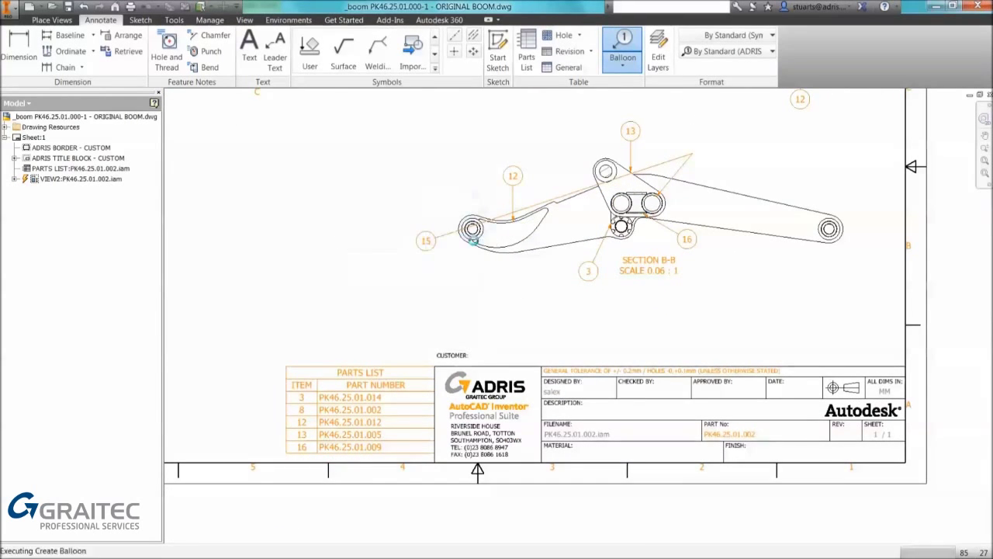
{"action": "right_click", "coordinate": [370, 380]}
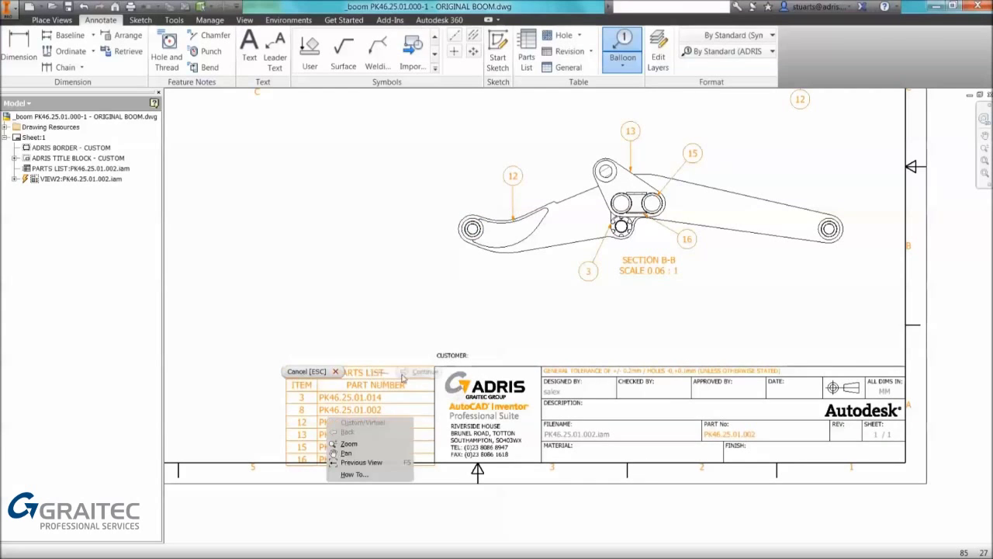
{"action": "left_click", "coordinate": [317, 376]}
{"action": "mouse_move", "coordinate": [363, 374]}
{"action": "left_mouse_down"}
{"action": "mouse_move", "coordinate": [332, 349]}
{"action": "mouse_move", "coordinate": [380, 381]}
{"action": "mouse_move", "coordinate": [370, 368]}
{"action": "left_mouse_up"}
{"action": "left_click", "coordinate": [357, 275]}
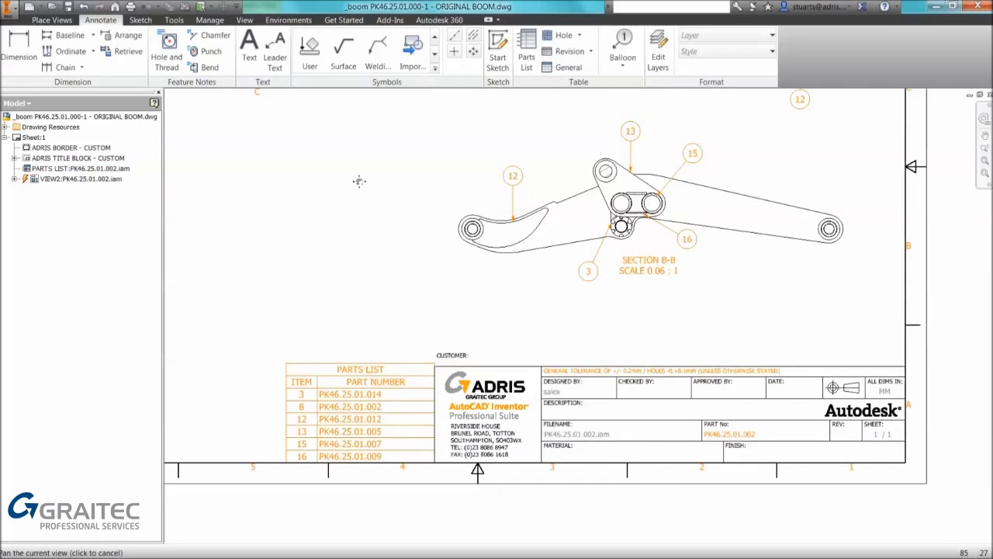
Start a section view from Section C-C with a vertical section line through the boss at the boom's left end.
{"action": "mouse_move", "coordinate": [357, 179]}
{"action": "middle_mouse_down"}
{"action": "mouse_move", "coordinate": [370, 355]}
{"action": "mouse_move", "coordinate": [363, 416]}
{"action": "middle_mouse_up"}
{"action": "scroll", "coordinate": [443, 199], "scroll_direction": "down", "scroll_amount": 2}
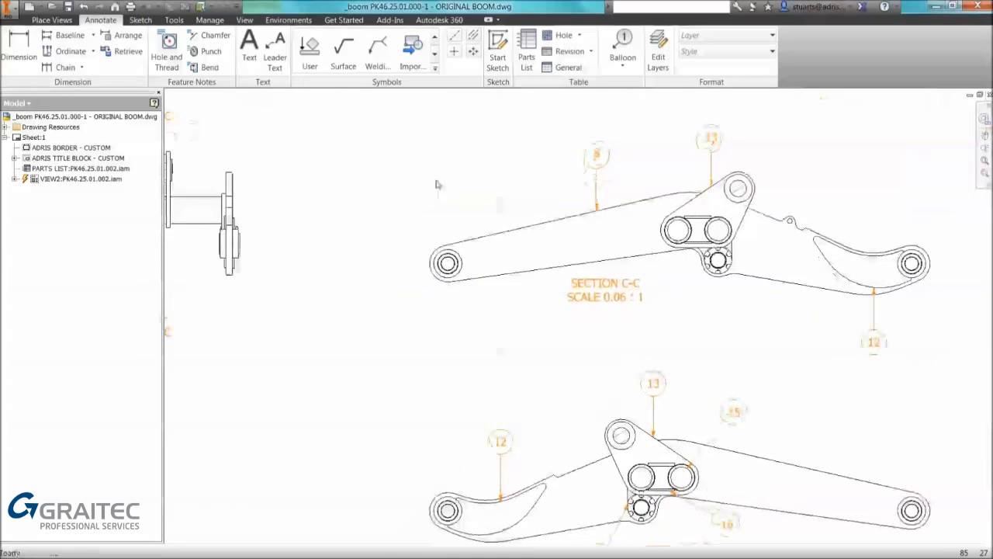
{"action": "left_click", "coordinate": [67, 21]}
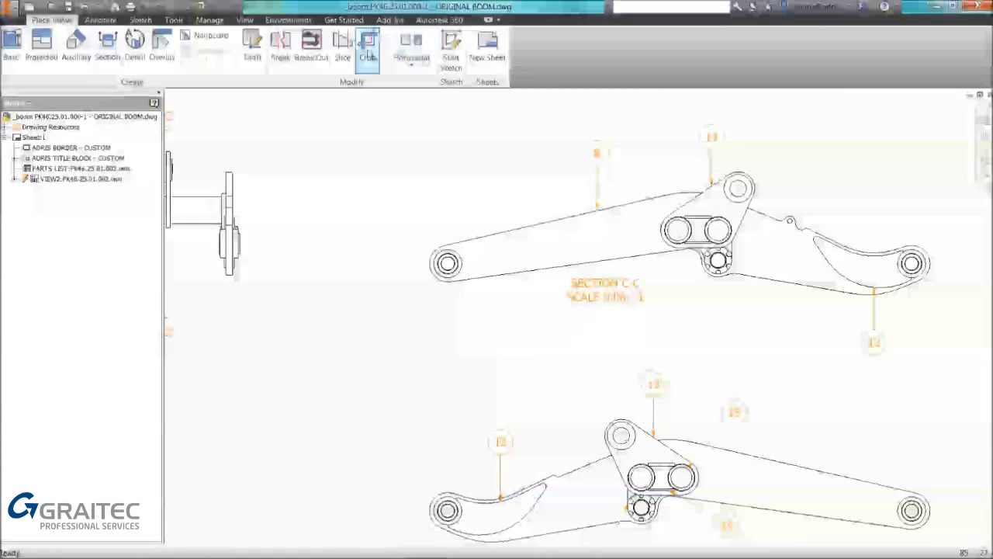
{"action": "left_click", "coordinate": [107, 48]}
{"action": "left_click", "coordinate": [434, 270]}
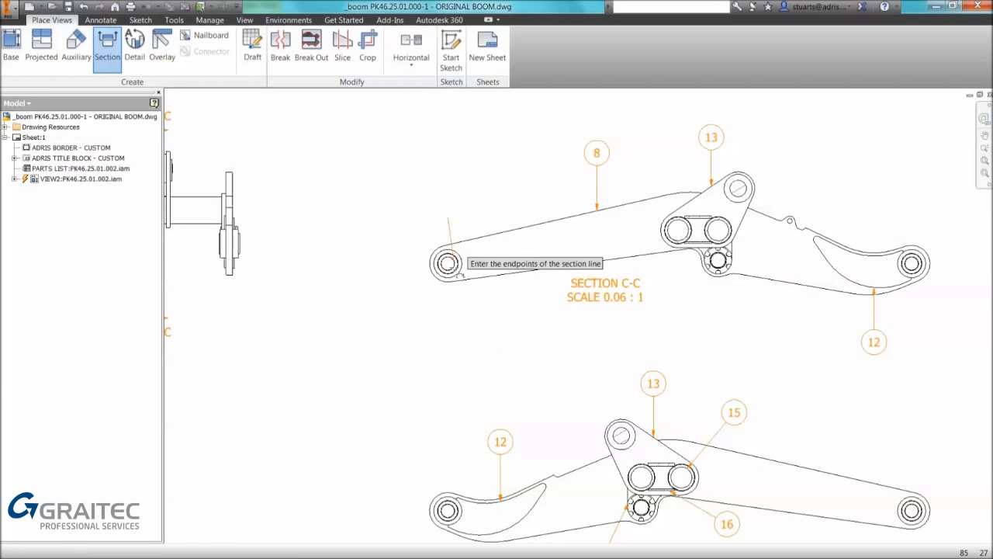
{"action": "left_click", "coordinate": [448, 293]}
{"action": "right_click", "coordinate": [448, 293]}
{"action": "left_click", "coordinate": [494, 294]}
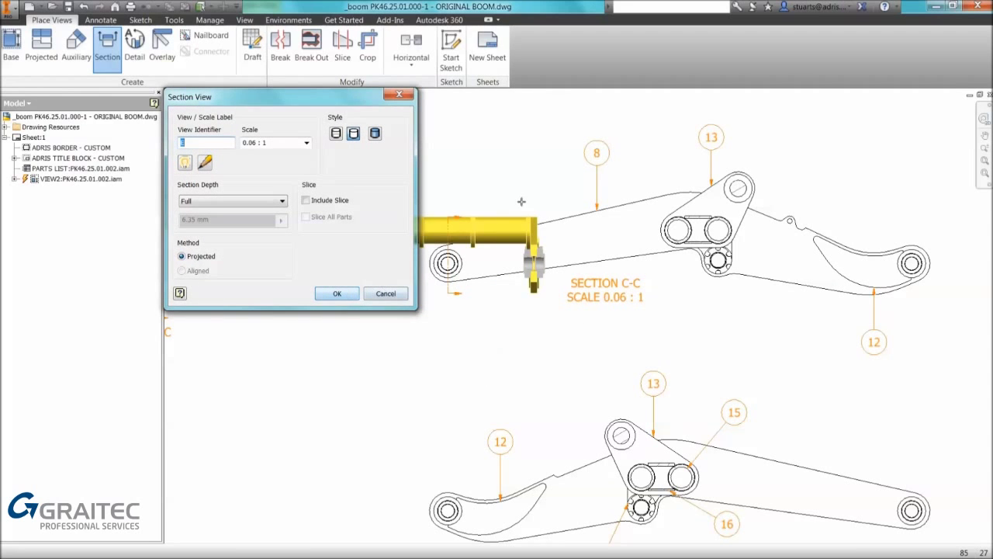
Place the new full-depth section view E at scale 0.06 : 1 to the left of Section C-C.
{"action": "middle_click_drag", "start_coordinate": [521, 202], "coordinate": [593, 221]}
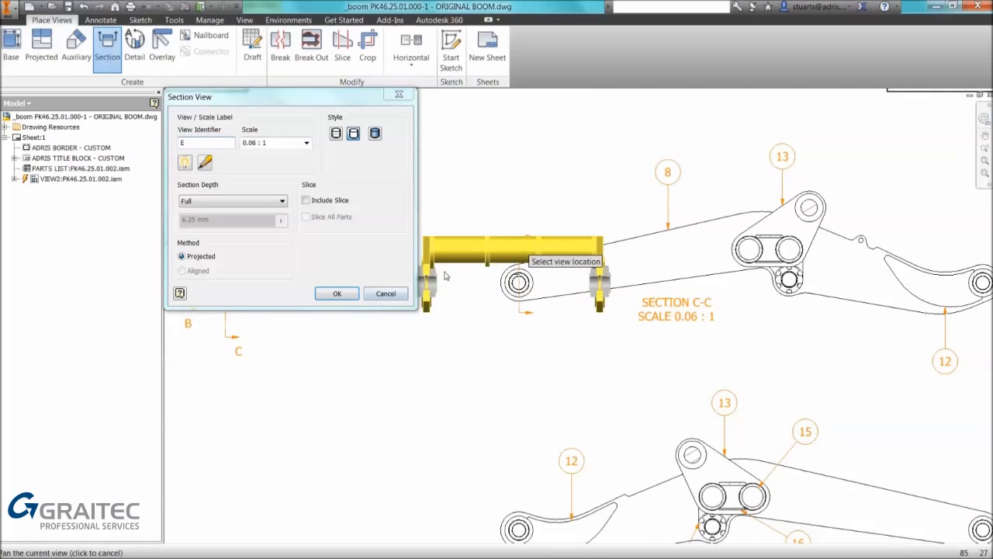
{"action": "middle_click_drag", "start_coordinate": [405, 278], "coordinate": [575, 276]}
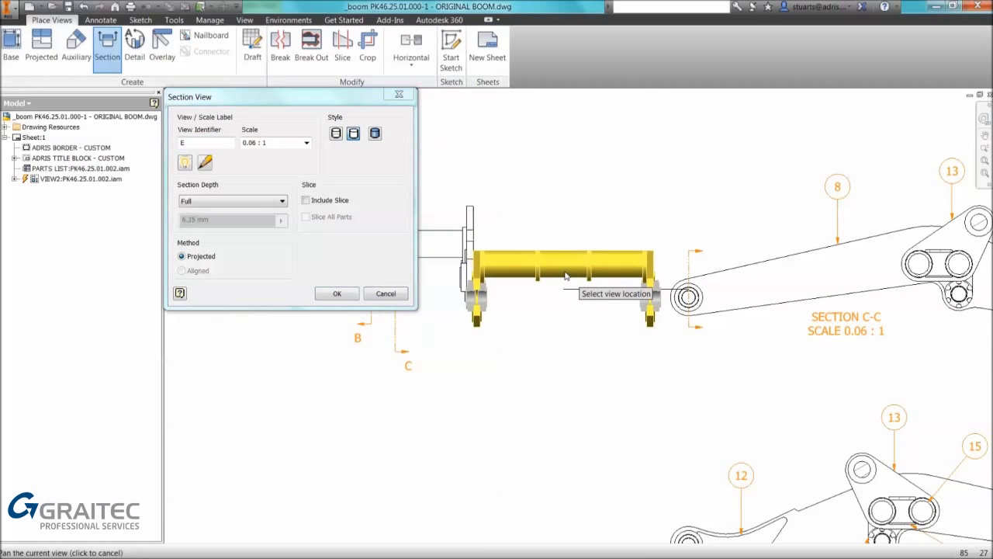
{"action": "left_click", "coordinate": [591, 277]}
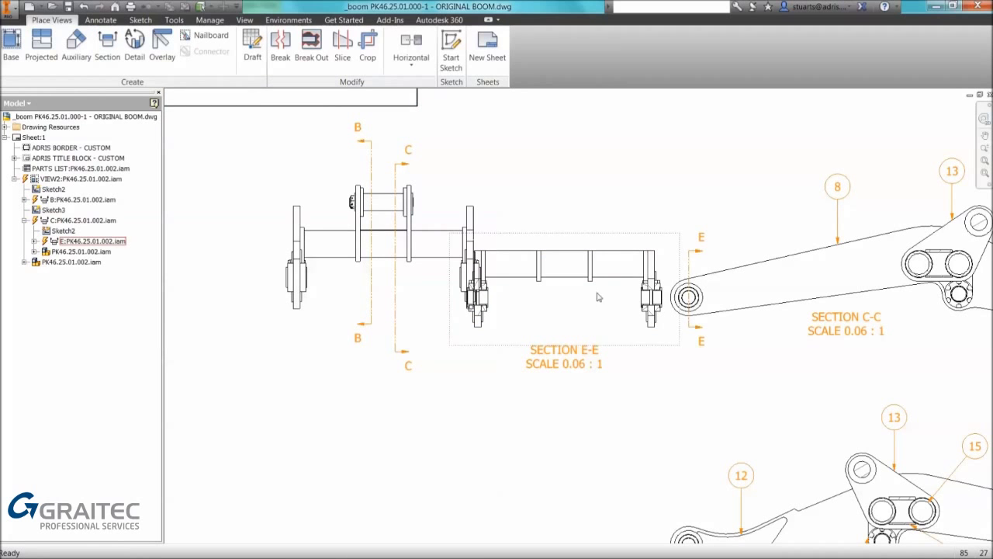
Break the alignment between Section E-E and its parent view.
{"action": "right_click", "coordinate": [644, 240]}
{"action": "left_click", "coordinate": [634, 235]}
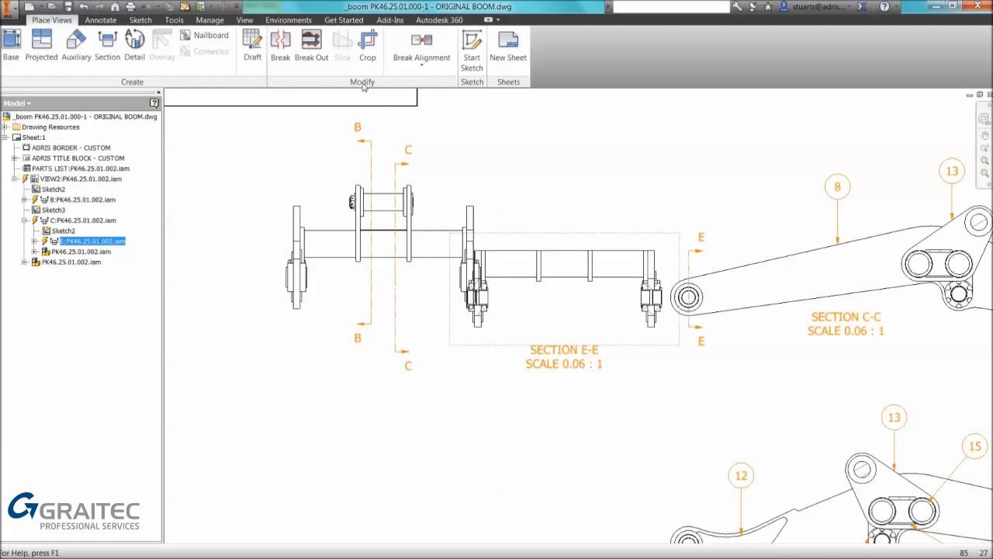
{"action": "left_click", "coordinate": [421, 62]}
{"action": "left_click", "coordinate": [433, 167]}
Move Section E-E into the empty sheet area below the front view, left of Section B-B.
{"action": "middle_click_drag", "start_coordinate": [596, 246], "coordinate": [655, 118]}
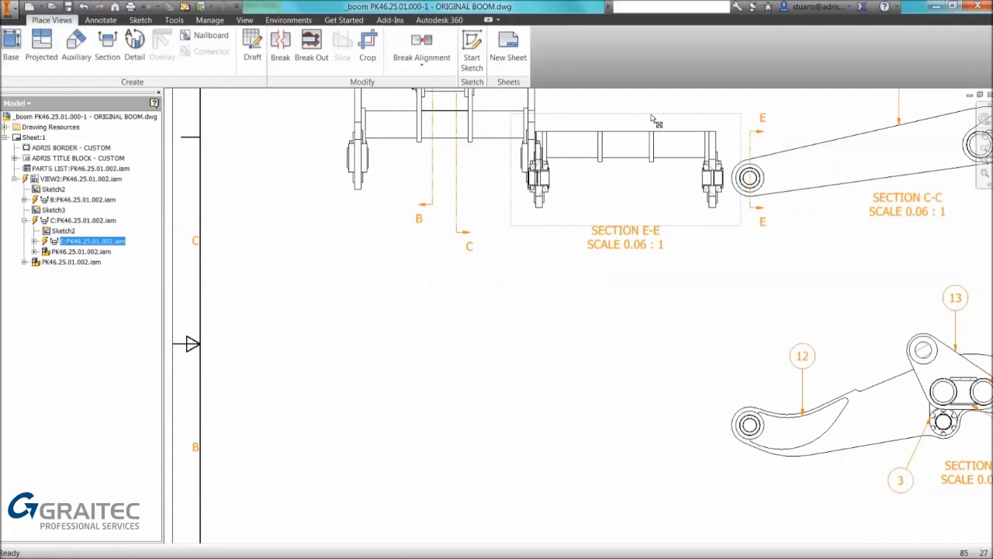
{"action": "mouse_move", "coordinate": [651, 118]}
{"action": "left_mouse_down"}
{"action": "mouse_move", "coordinate": [503, 349]}
{"action": "mouse_move", "coordinate": [623, 191]}
{"action": "mouse_move", "coordinate": [627, 119]}
{"action": "mouse_move", "coordinate": [559, 249]}
{"action": "mouse_move", "coordinate": [403, 358]}
{"action": "left_mouse_up"}
{"action": "middle_click_drag", "start_coordinate": [356, 356], "coordinate": [355, 103]}
{"action": "left_click_drag", "start_coordinate": [362, 118], "coordinate": [302, 156]}
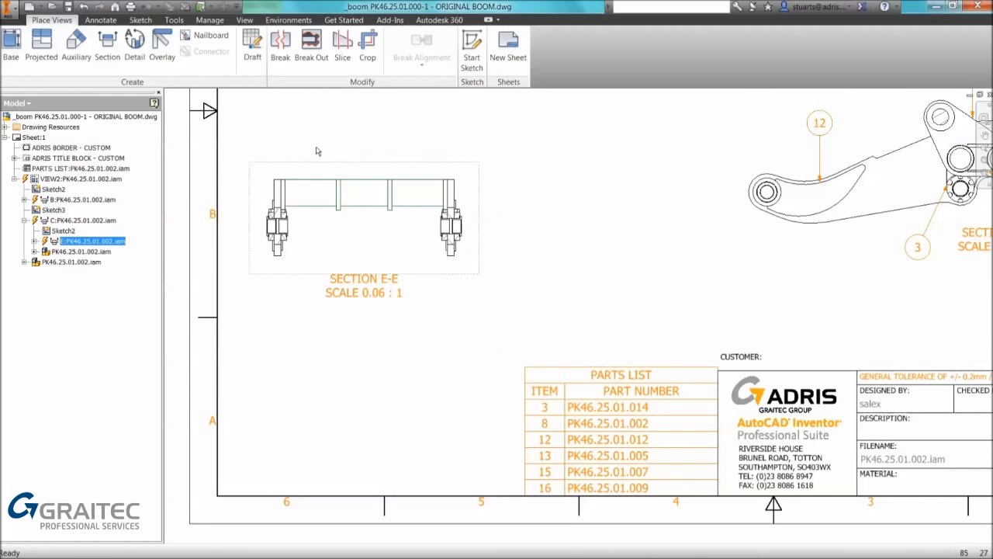
{"action": "middle_click_drag", "start_coordinate": [316, 151], "coordinate": [333, 193]}
{"action": "left_click_drag", "start_coordinate": [336, 185], "coordinate": [360, 168]}
Rotate Section E-E by edge so its long upper tube edge is vertical, and move its label below the view.
{"action": "right_click", "coordinate": [369, 172]}
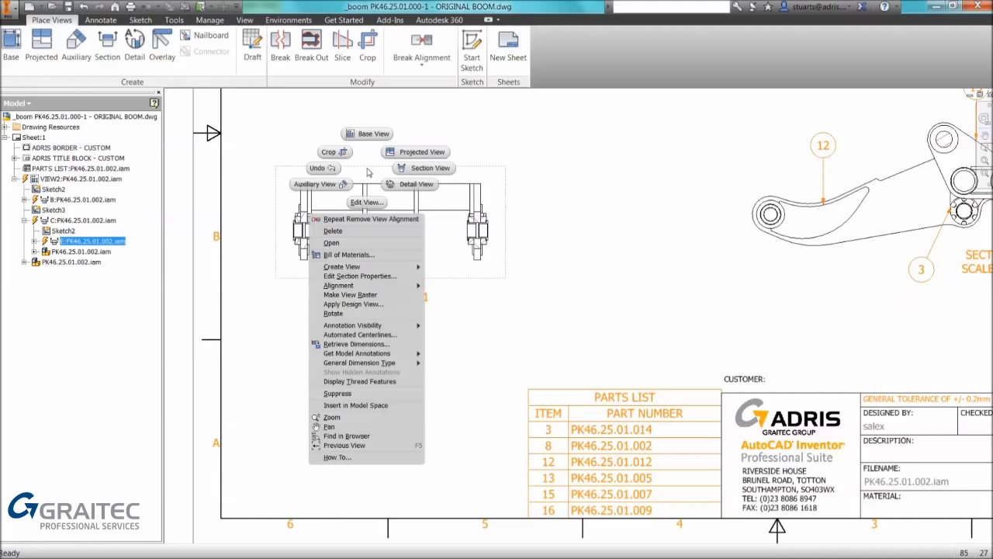
{"action": "left_click", "coordinate": [339, 313]}
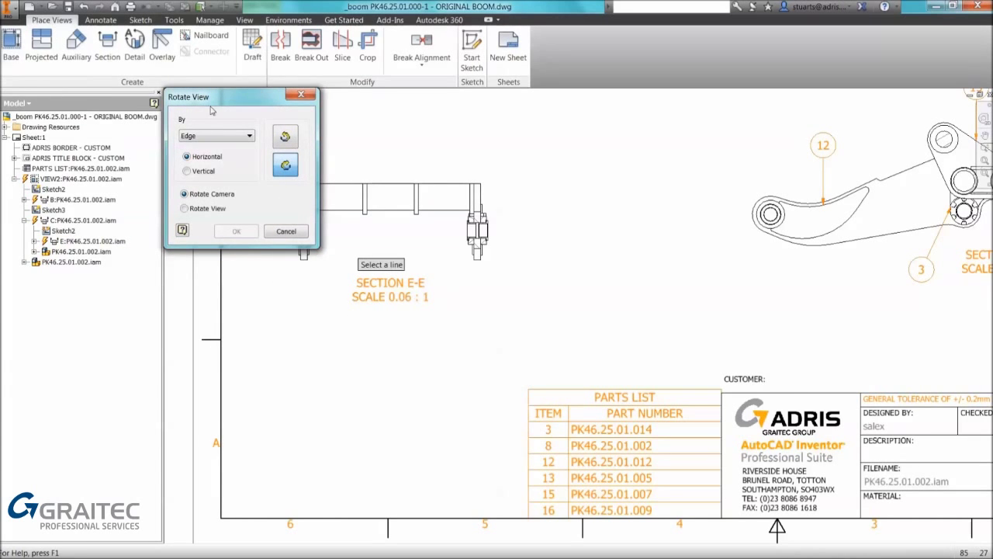
{"action": "left_click_drag", "start_coordinate": [210, 99], "coordinate": [221, 114]}
{"action": "left_click", "coordinate": [201, 187]}
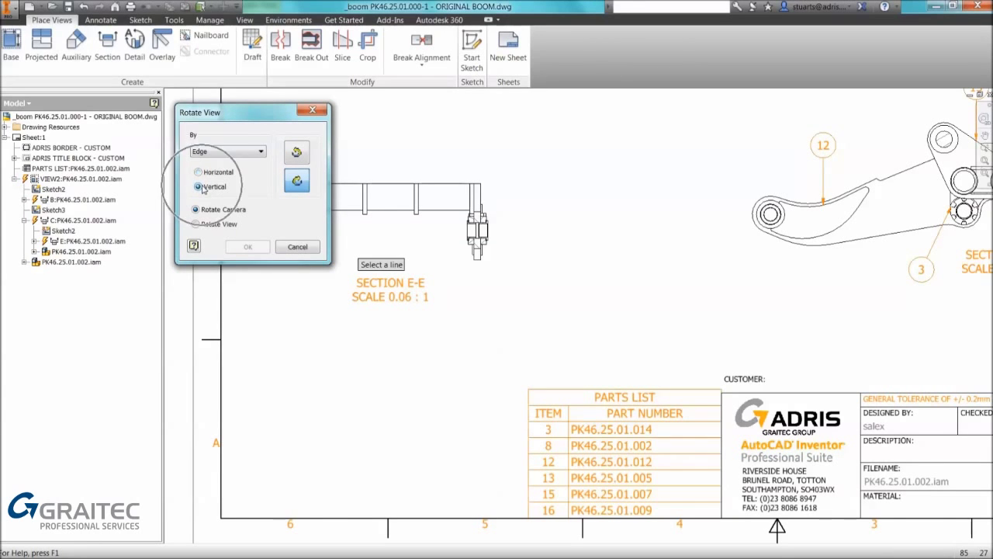
{"action": "left_click", "coordinate": [397, 187]}
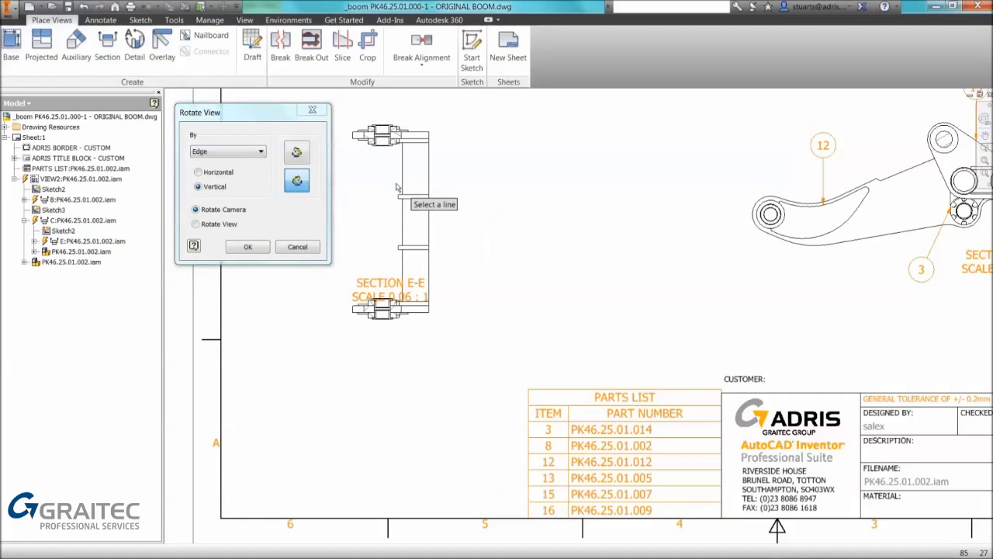
{"action": "right_click", "coordinate": [381, 186]}
{"action": "left_click", "coordinate": [422, 184]}
{"action": "left_click", "coordinate": [248, 247]}
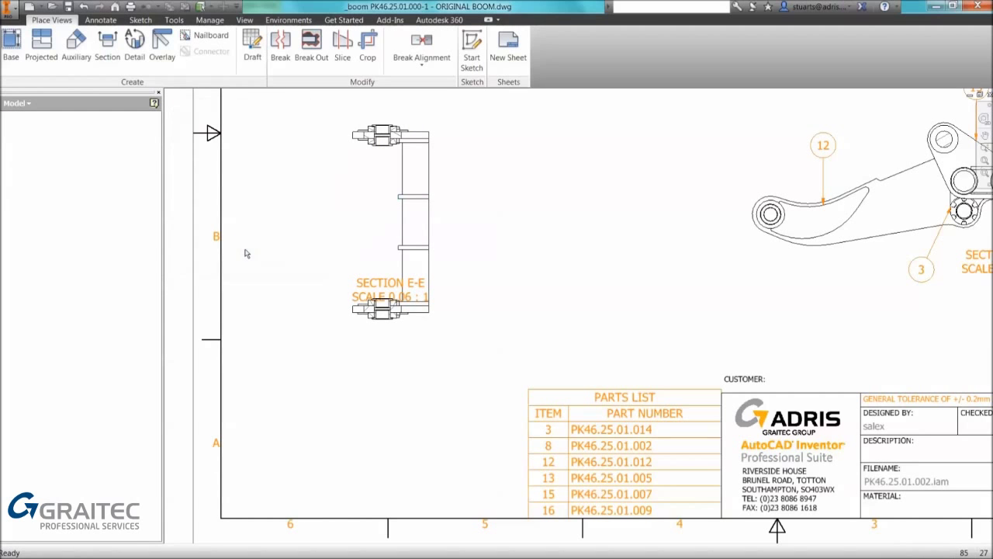
{"action": "left_click_drag", "start_coordinate": [397, 312], "coordinate": [397, 365]}
{"action": "middle_click_drag", "start_coordinate": [484, 166], "coordinate": [433, 199]}
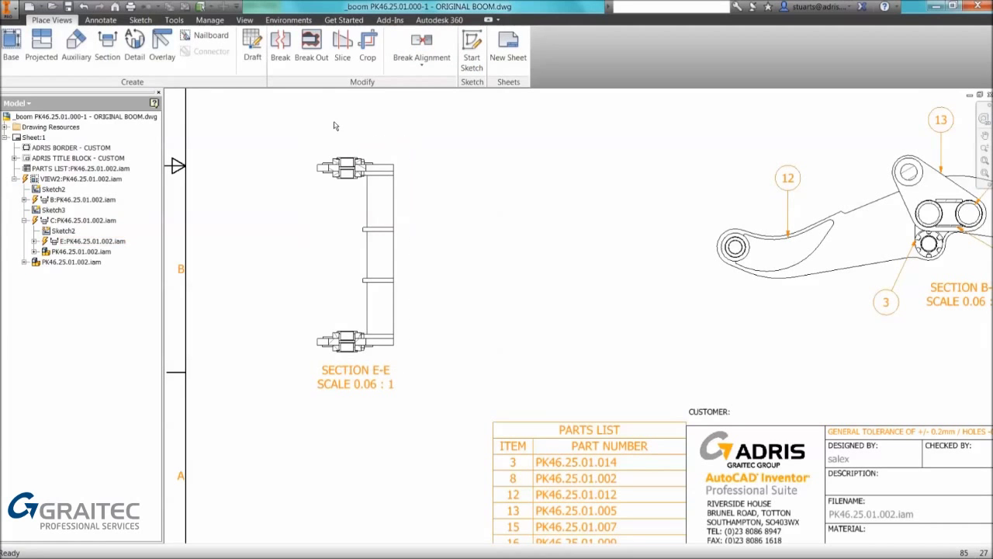
Crop Section E-E with a rectangle around the upper boss and the adjoining end of the tube.
{"action": "left_click", "coordinate": [368, 48]}
{"action": "left_click", "coordinate": [363, 186]}
{"action": "left_click", "coordinate": [349, 165]}
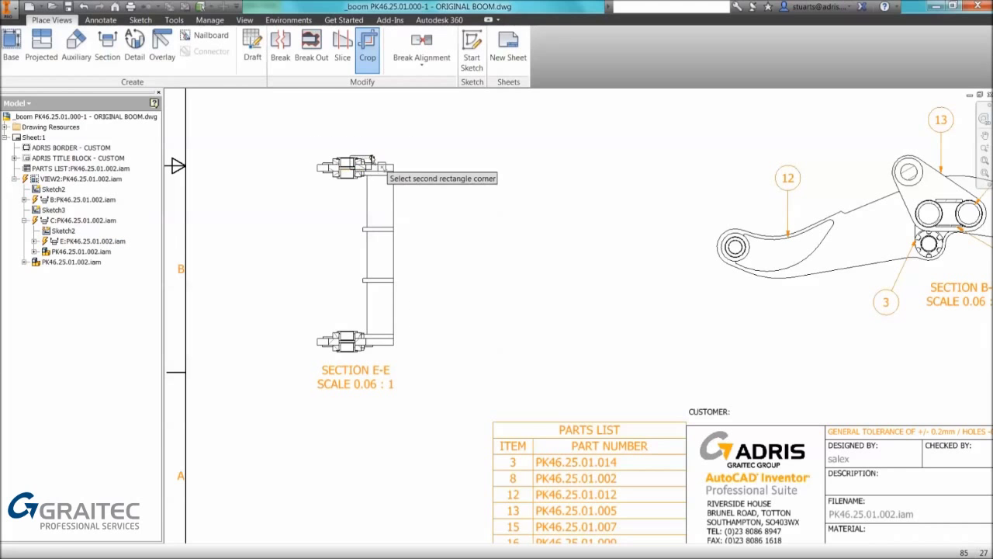
{"action": "right_click", "coordinate": [313, 151]}
{"action": "left_click", "coordinate": [314, 149]}
{"action": "left_click", "coordinate": [302, 153]}
{"action": "right_click", "coordinate": [302, 153]}
{"action": "left_click", "coordinate": [282, 137]}
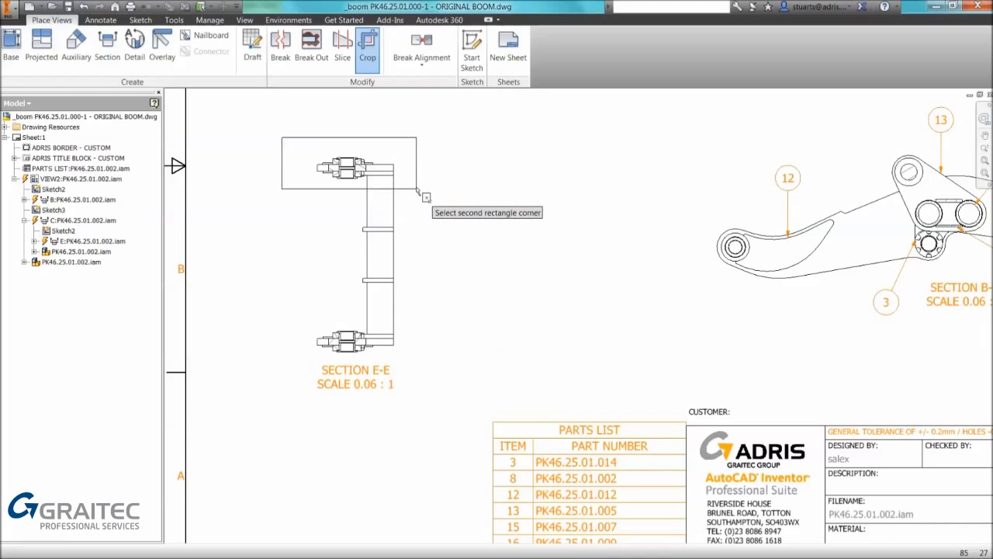
{"action": "left_click", "coordinate": [413, 188]}
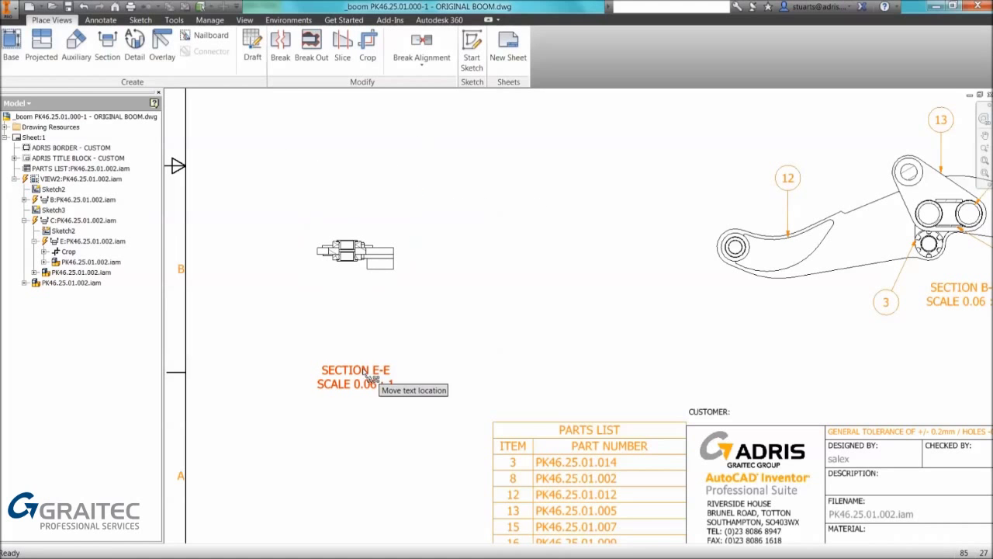
Move Section E-E's label up close beneath the view and shift the view slightly down the sheet.
{"action": "left_click_drag", "start_coordinate": [372, 376], "coordinate": [375, 295]}
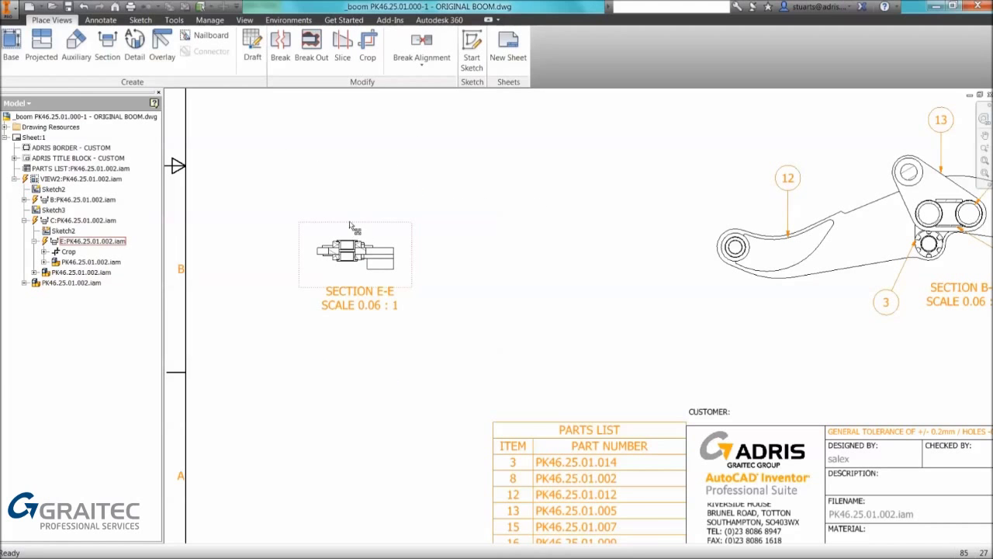
{"action": "left_click_drag", "start_coordinate": [349, 225], "coordinate": [354, 272]}
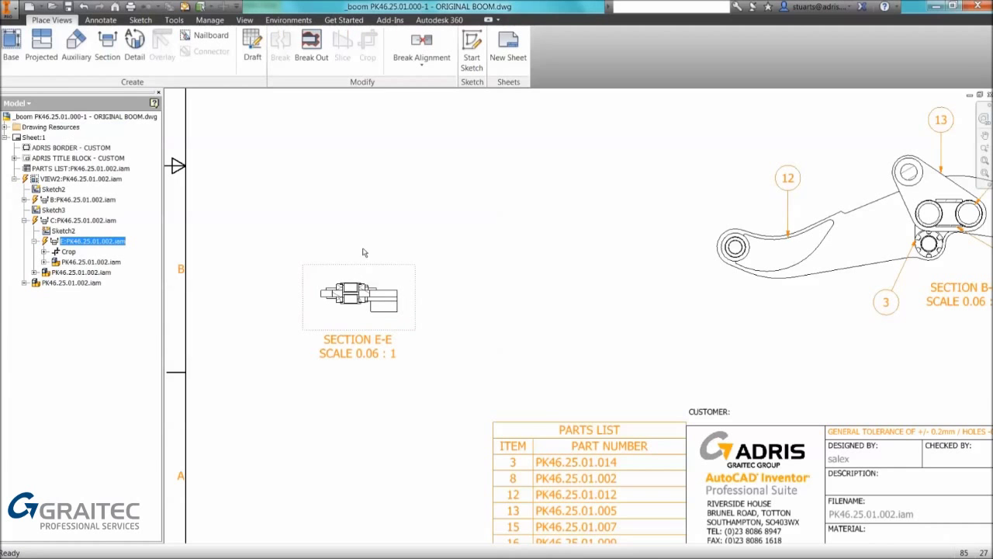
{"action": "left_click", "coordinate": [270, 165]}
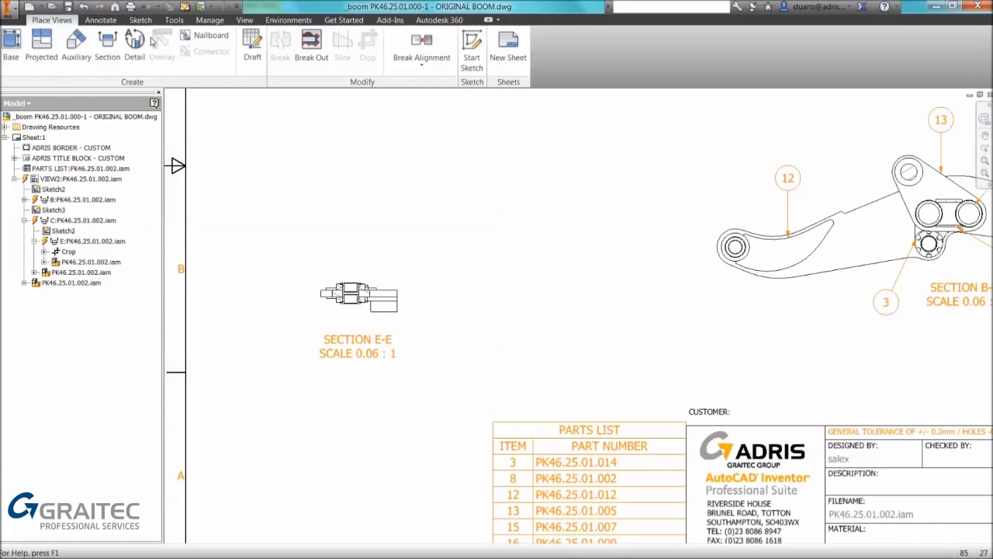
Add a general text note "CROPPED TO SHOW ONE SIDE ONLY" in the empty sheet area above Section E-E.
{"action": "left_click", "coordinate": [101, 20]}
{"action": "left_click", "coordinate": [249, 47]}
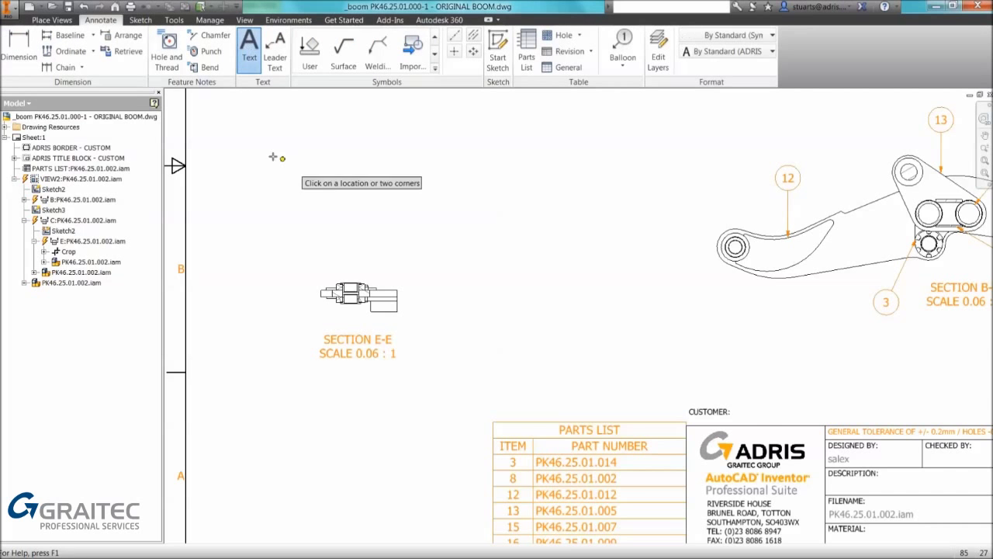
{"action": "left_click", "coordinate": [274, 153]}
{"action": "left_click", "coordinate": [416, 245]}
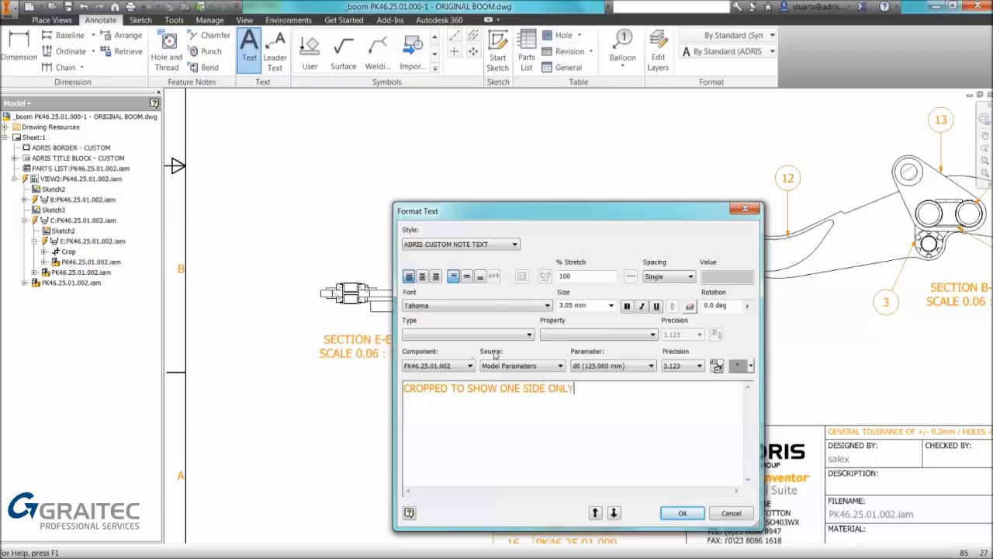
{"action": "left_click_drag", "start_coordinate": [592, 415], "coordinate": [295, 425]}
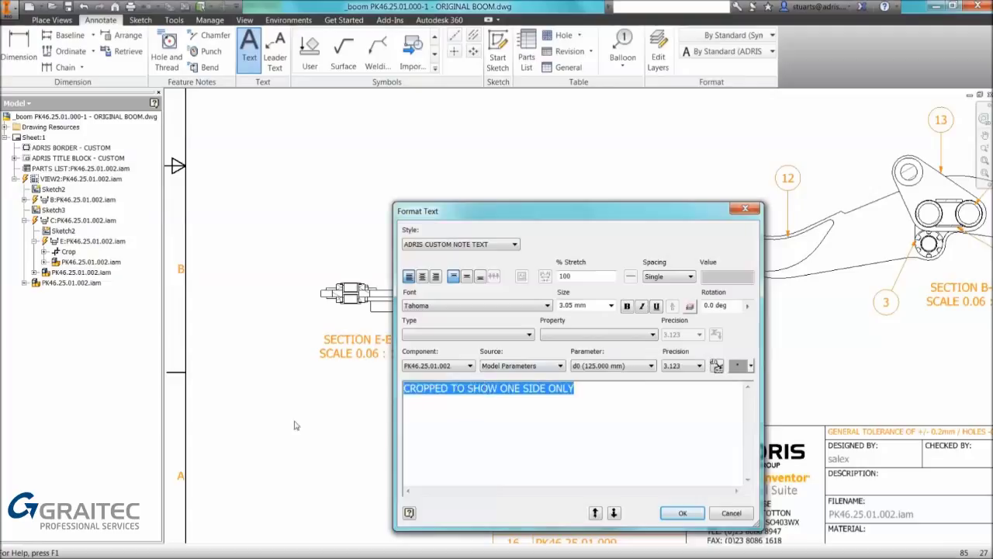
{"action": "left_click", "coordinate": [683, 516]}
{"action": "key", "text": "Escape"}
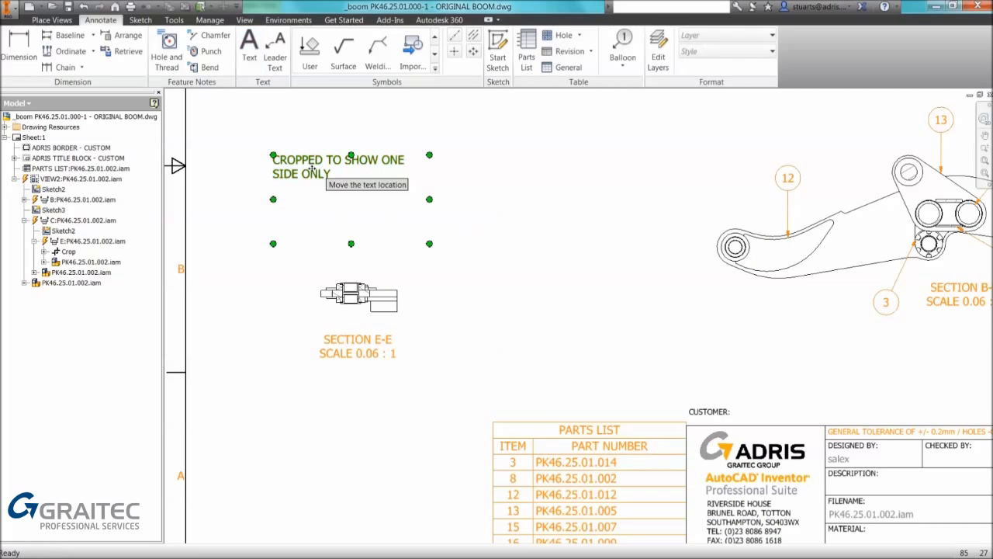
Centre-justify the cropped-view note and position it directly above Section E-E.
{"action": "left_click_drag", "start_coordinate": [311, 170], "coordinate": [357, 240]}
{"action": "double_click", "coordinate": [349, 247]}
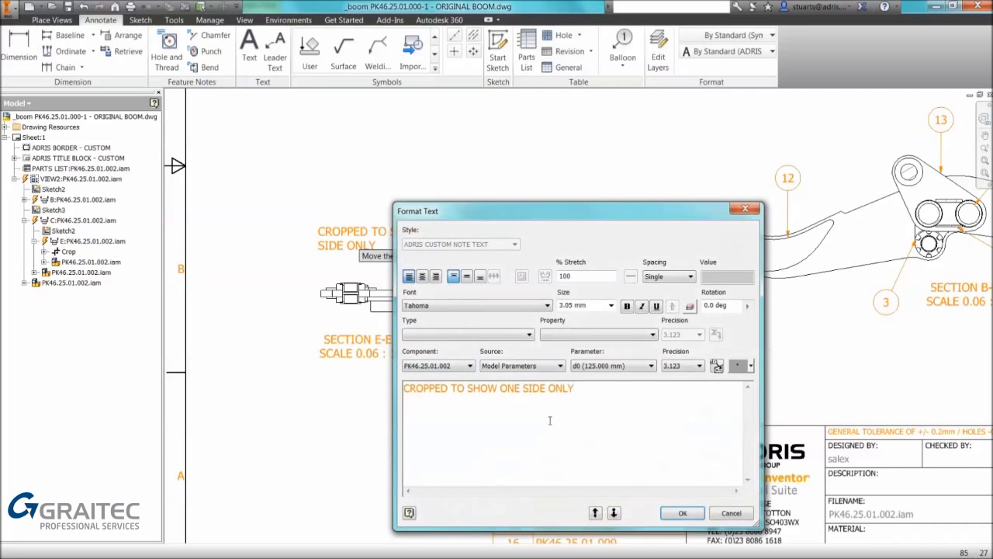
{"action": "left_click_drag", "start_coordinate": [550, 421], "coordinate": [230, 375]}
{"action": "left_click", "coordinate": [423, 276]}
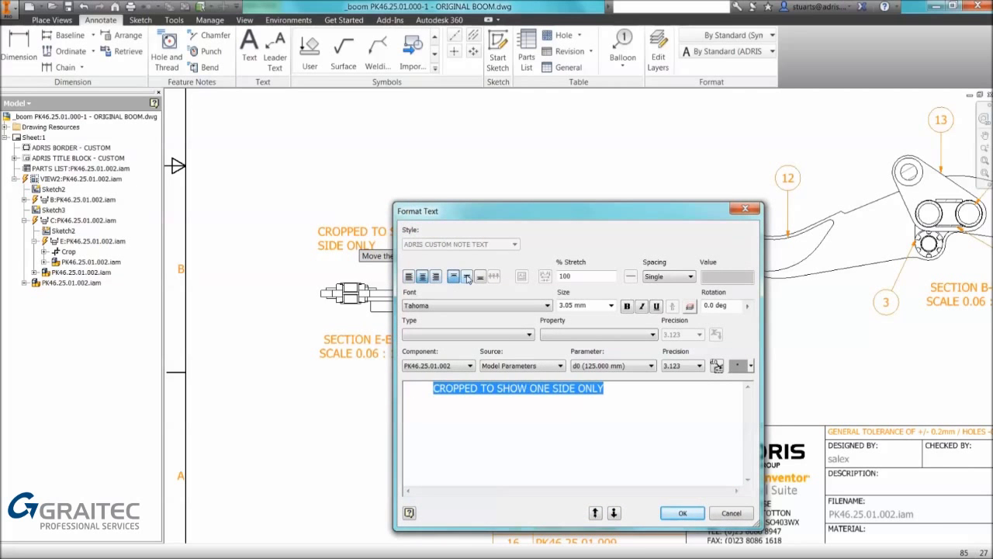
{"action": "left_click", "coordinate": [683, 513]}
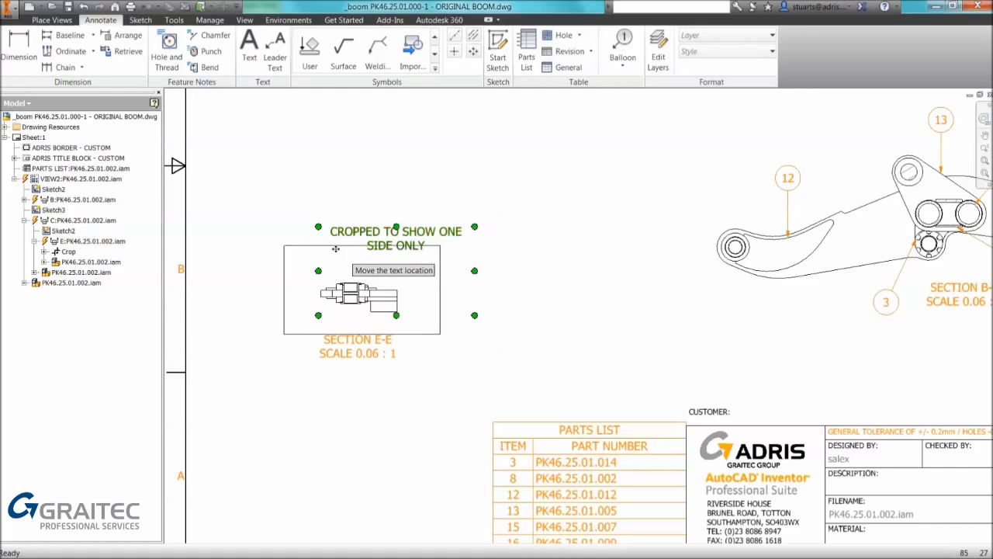
{"action": "left_click_drag", "start_coordinate": [335, 248], "coordinate": [304, 262]}
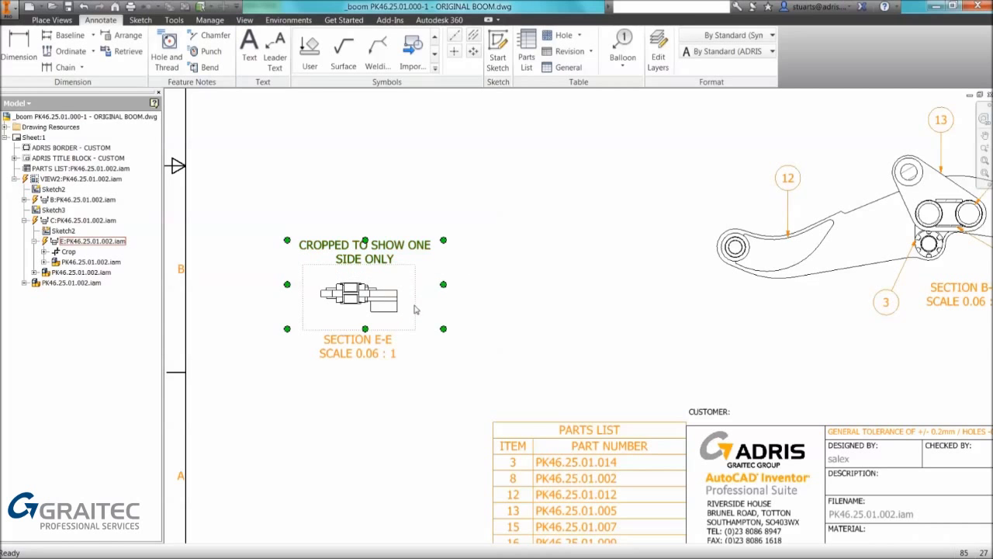
Move Section E-E slightly down away from its general text note and delete that note.
{"action": "left_click_drag", "start_coordinate": [415, 309], "coordinate": [405, 333]}
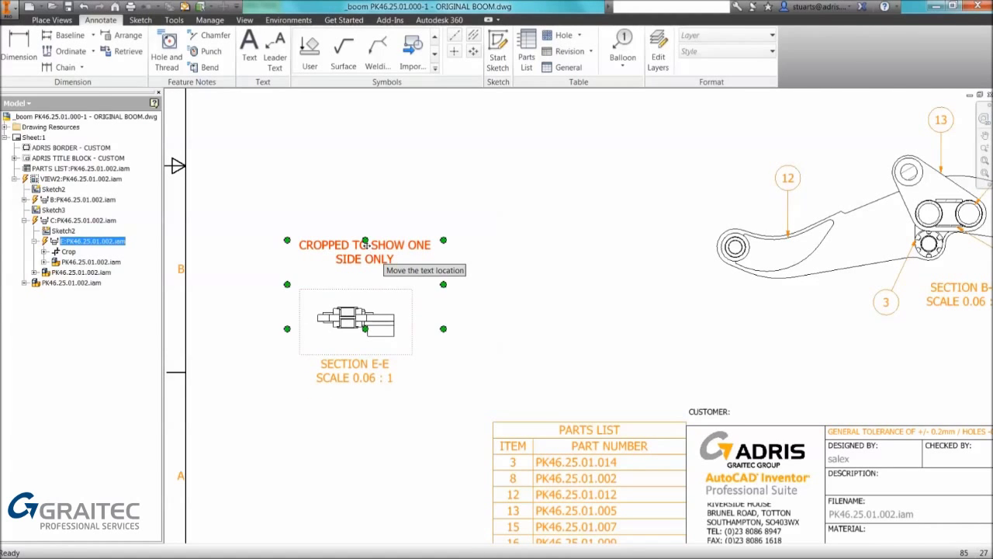
{"action": "key", "text": "Delete"}
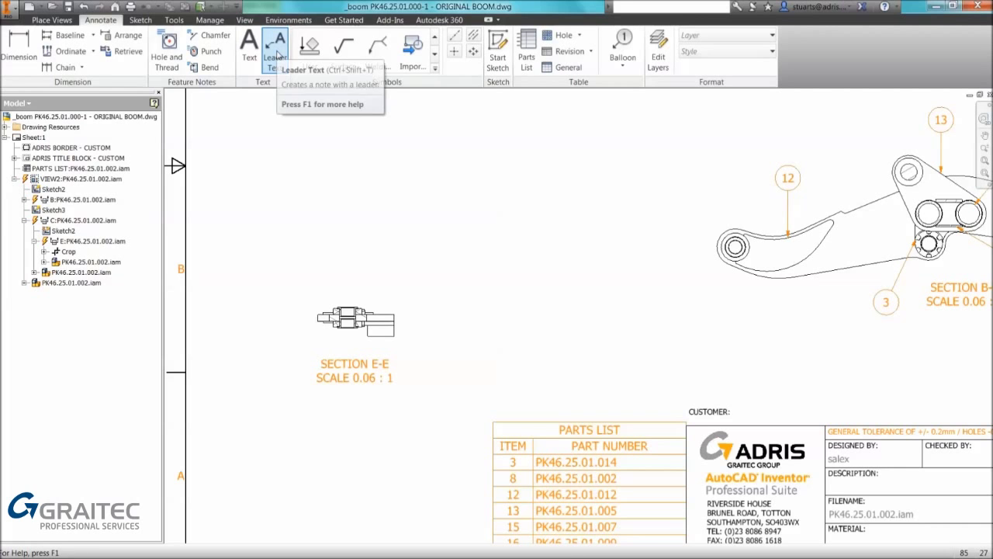
Attach a leader text note "CROPPED TO SHOW ONE SIDE ONLY" to the upper edge of Section E-E.
{"action": "left_click", "coordinate": [277, 54]}
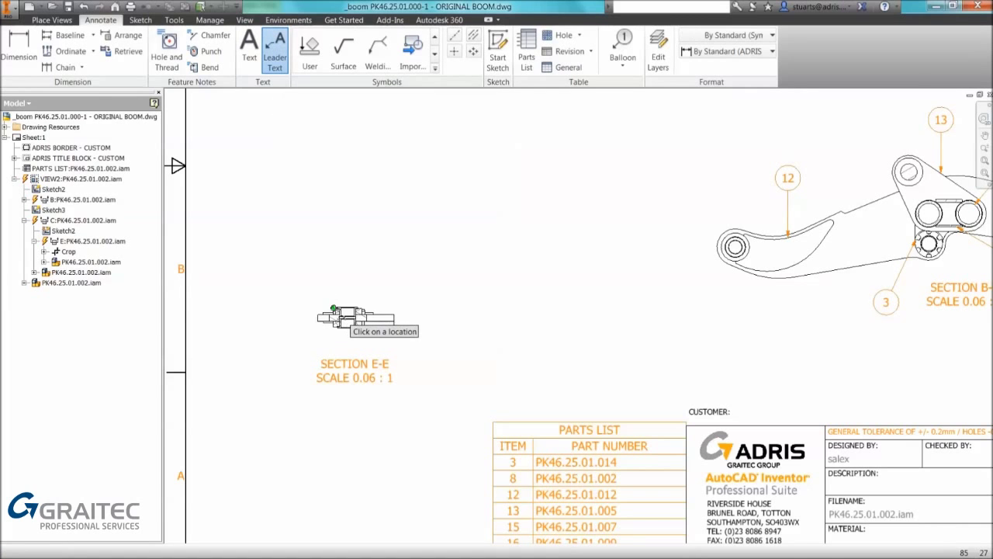
{"action": "left_click", "coordinate": [335, 307]}
{"action": "right_click", "coordinate": [351, 262]}
{"action": "left_click", "coordinate": [399, 263]}
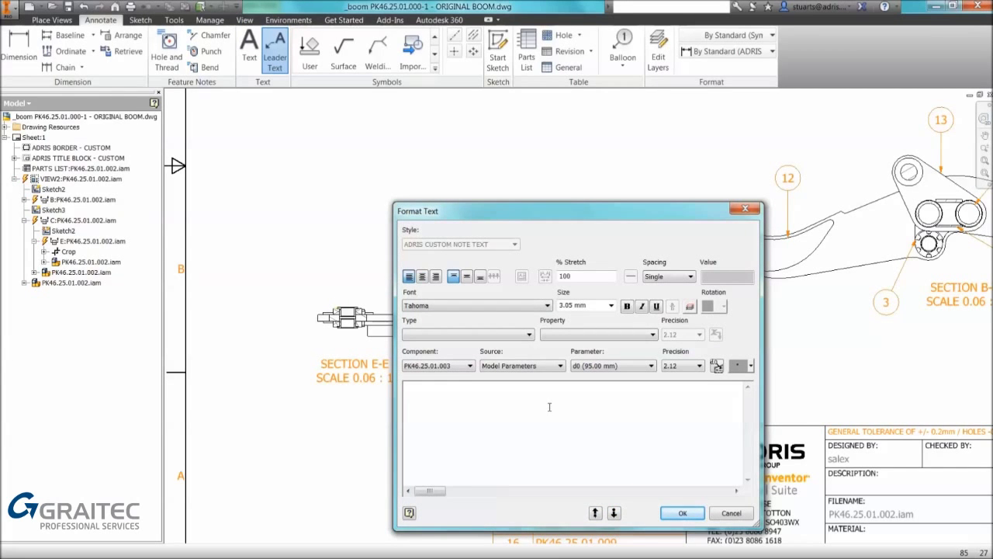
{"action": "type", "text": "CROPPED TO SHOW ONE SIDE ONLY"}
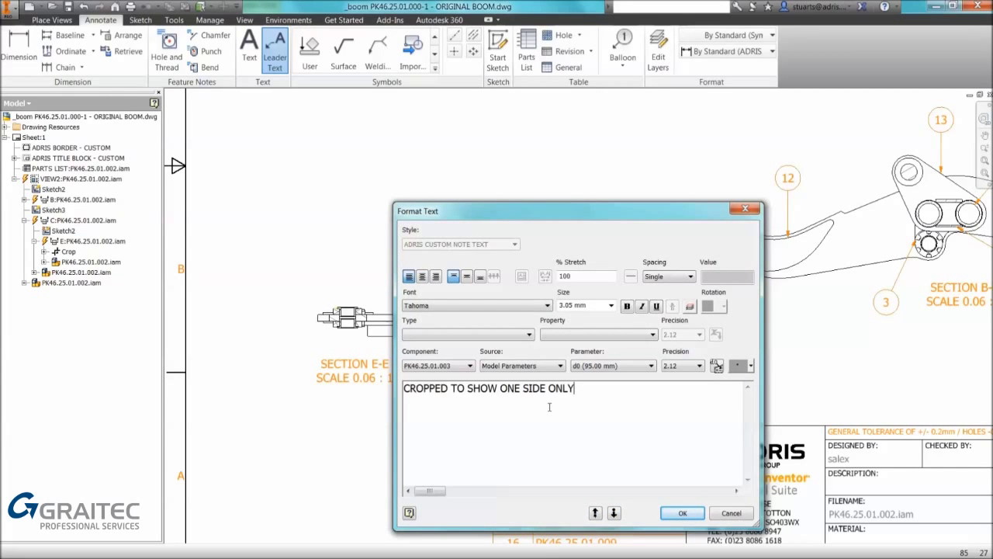
{"action": "left_click", "coordinate": [679, 513]}
{"action": "key", "text": "Escape"}
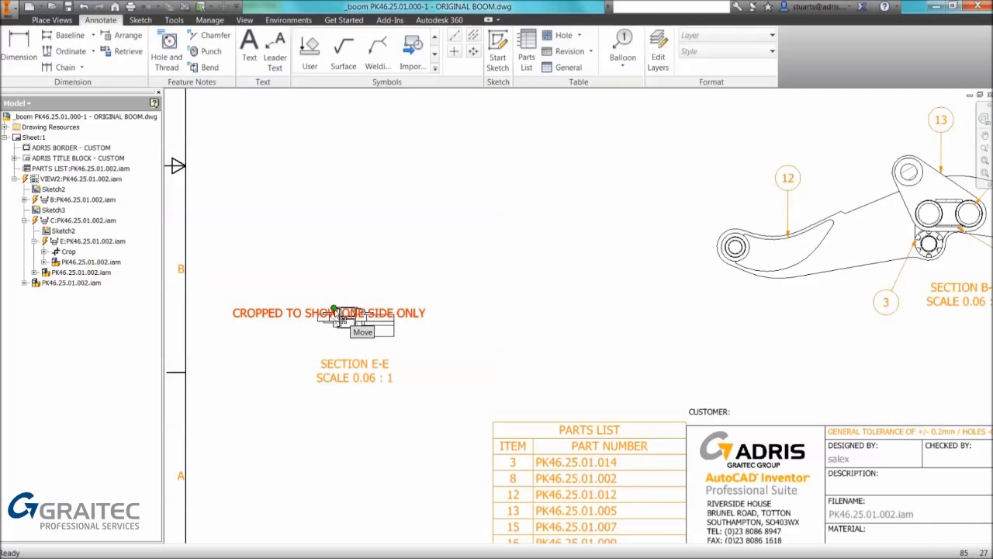
Pull the leader note clear of Section E-E, delete its leader, and centre the text above the view.
{"action": "left_click_drag", "start_coordinate": [334, 311], "coordinate": [357, 275]}
{"action": "right_click", "coordinate": [368, 280]}
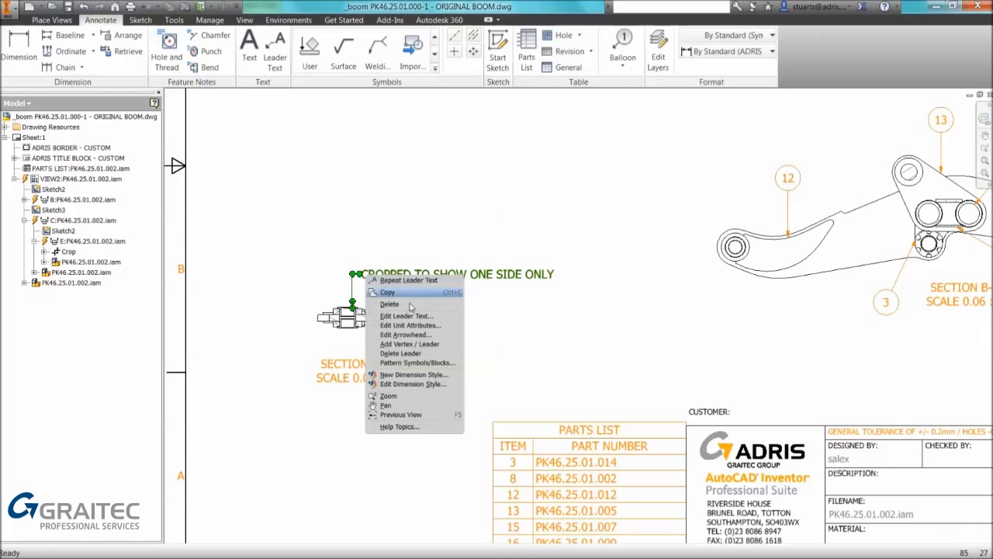
{"action": "left_click", "coordinate": [400, 354]}
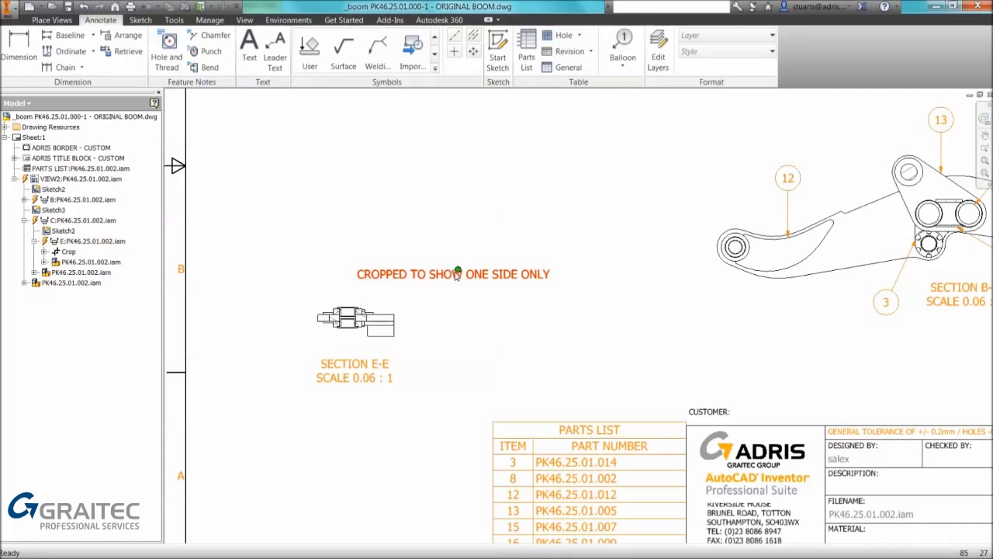
{"action": "left_click_drag", "start_coordinate": [456, 273], "coordinate": [361, 288]}
Shift Section E-E slightly right and delete the leaderless note above it.
{"action": "mouse_move", "coordinate": [414, 332]}
{"action": "left_mouse_down"}
{"action": "mouse_move", "coordinate": [402, 287]}
{"action": "mouse_move", "coordinate": [429, 271]}
{"action": "mouse_move", "coordinate": [417, 324]}
{"action": "mouse_move", "coordinate": [424, 331]}
{"action": "left_mouse_up"}
{"action": "left_click", "coordinate": [377, 219]}
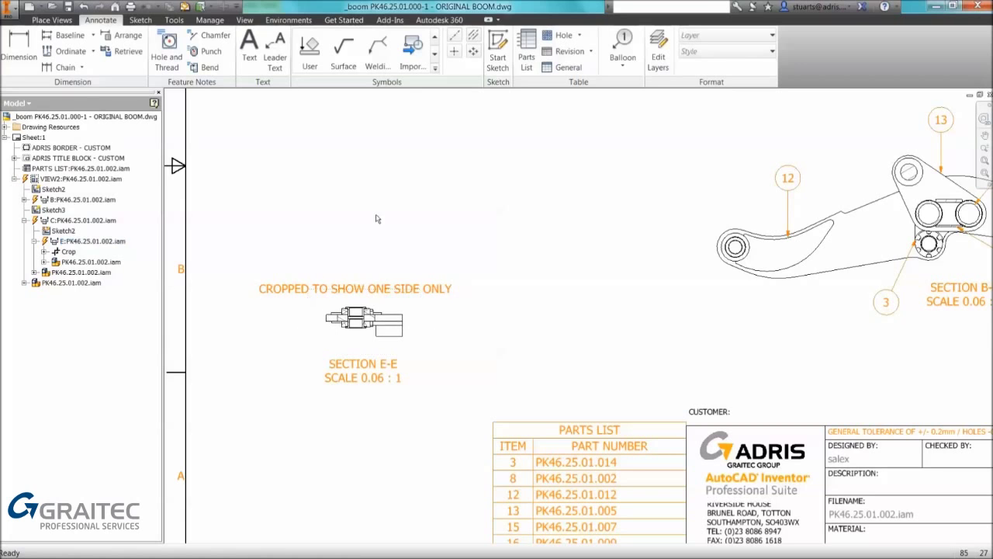
{"action": "left_click", "coordinate": [273, 296]}
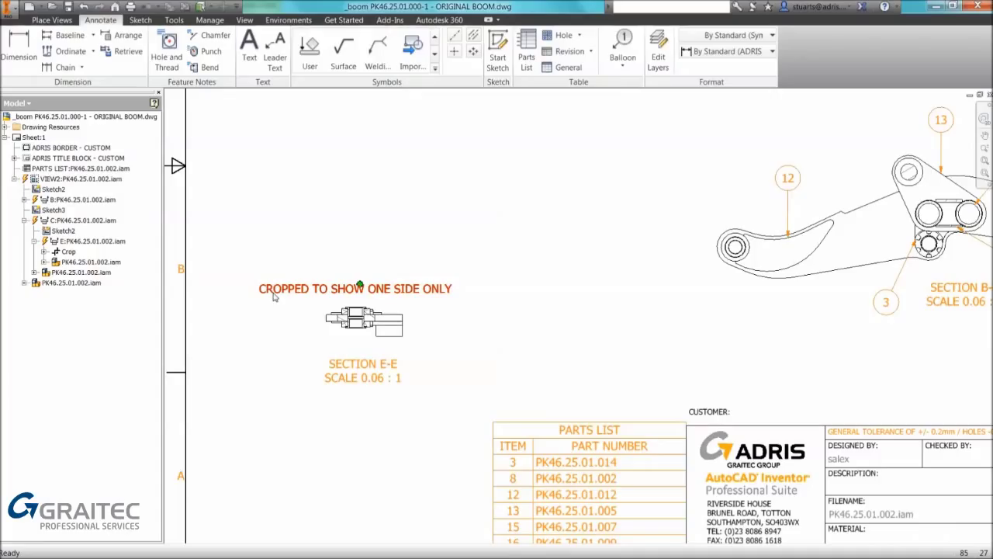
{"action": "key", "text": "Delete"}
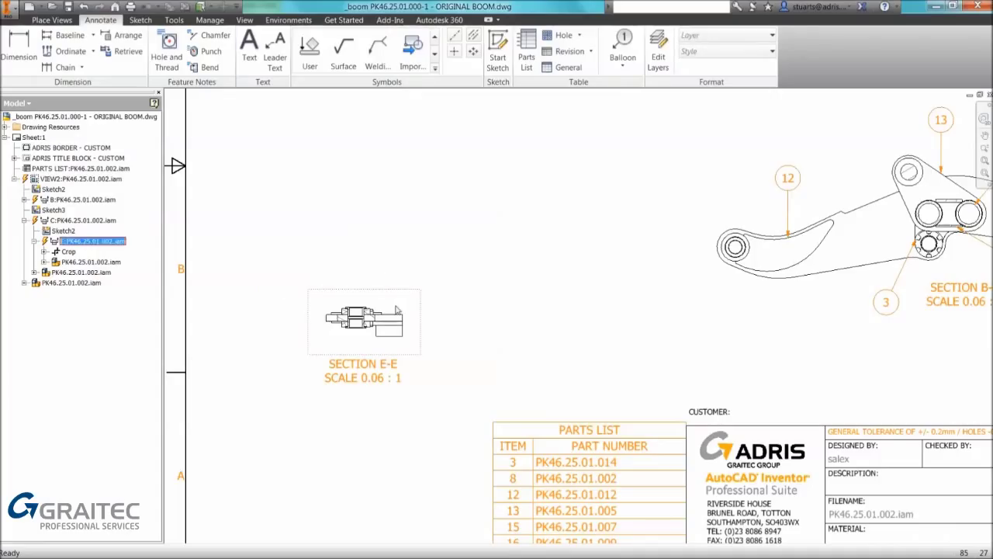
Start a sketch on Section E-E and add the text "CROPPED TO SHOW ONE SIDE ONLY" above the view.
{"action": "left_click", "coordinate": [498, 48]}
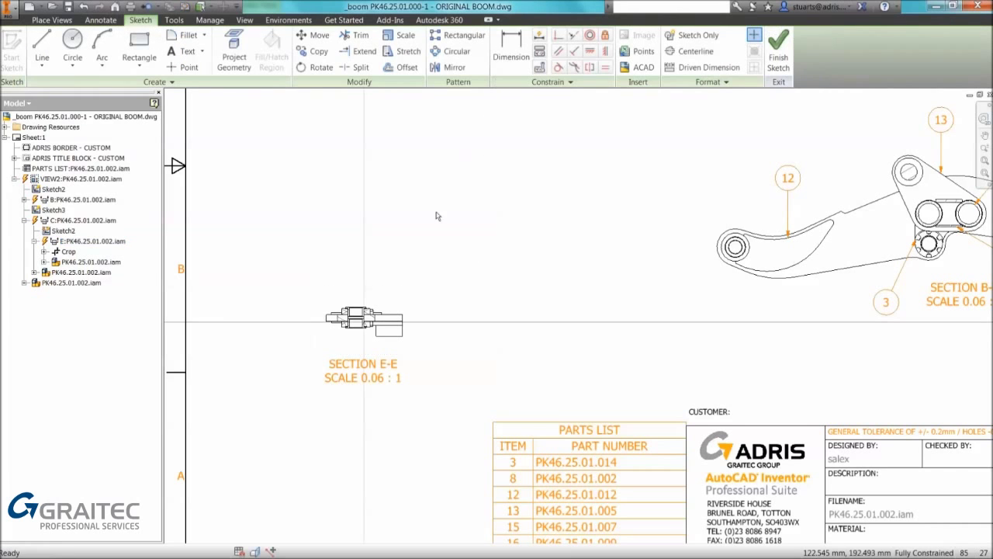
{"action": "scroll", "coordinate": [351, 288], "scroll_direction": "down", "scroll_amount": 2}
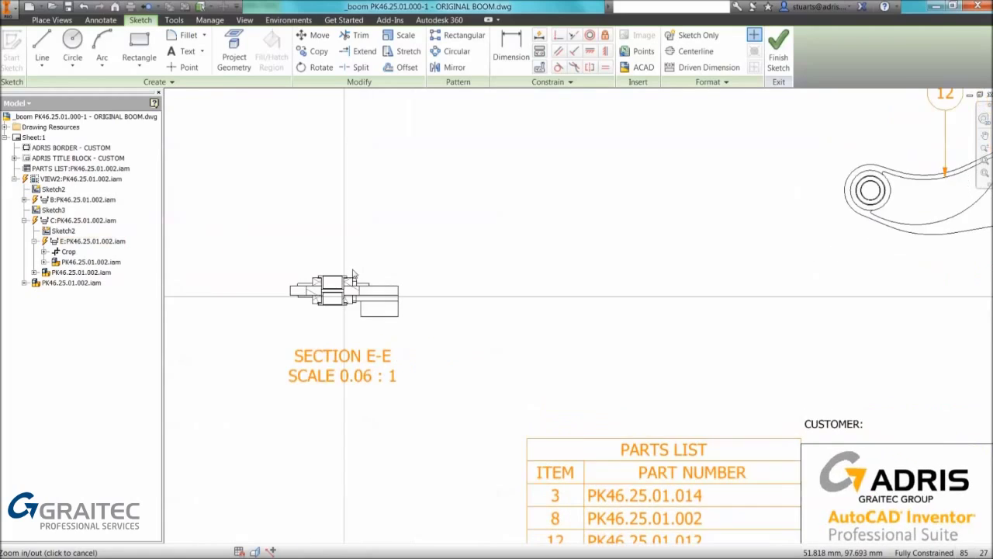
{"action": "left_click", "coordinate": [187, 52]}
{"action": "left_click_drag", "start_coordinate": [244, 204], "coordinate": [408, 259]}
{"action": "key", "text": "ctrl+v"}
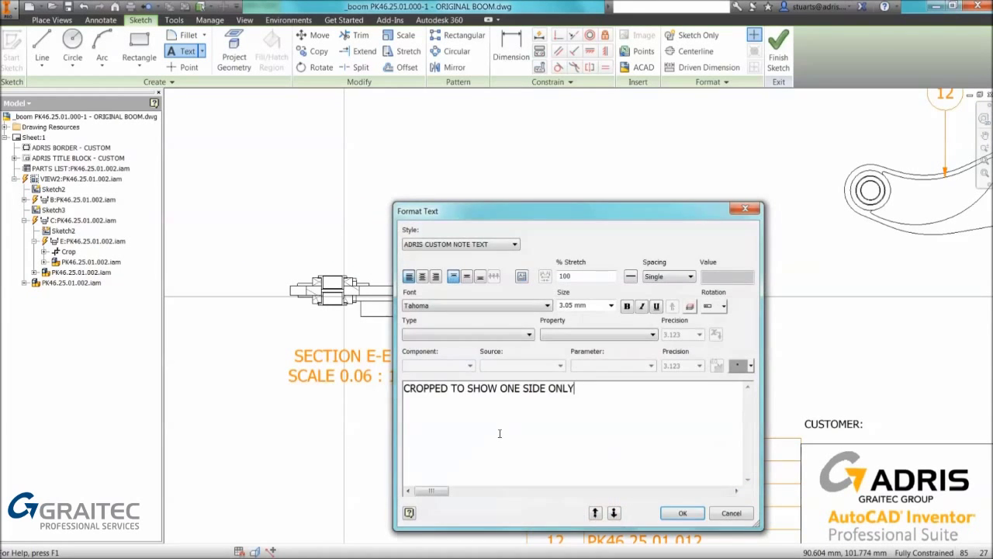
{"action": "left_click", "coordinate": [683, 516]}
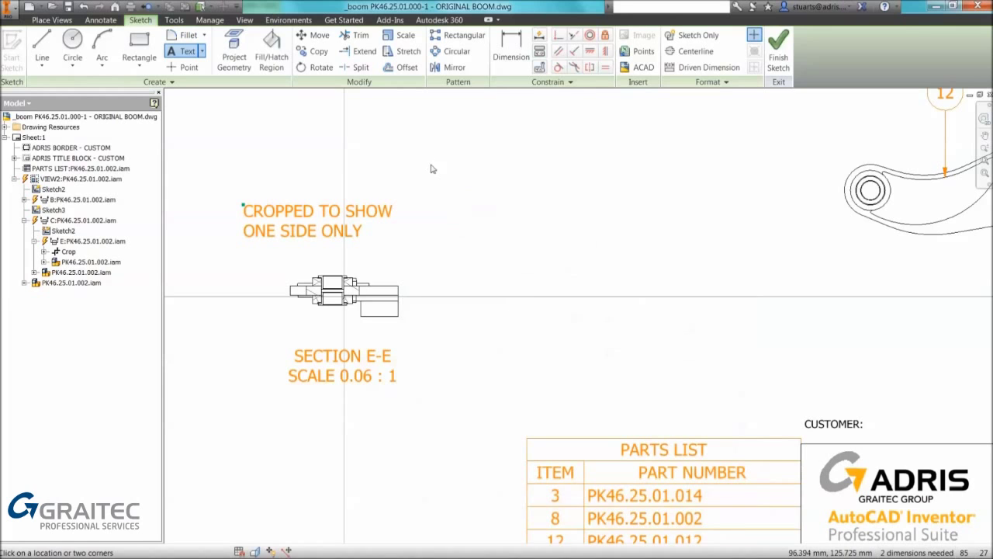
{"action": "right_click", "coordinate": [430, 168]}
{"action": "left_click", "coordinate": [488, 185]}
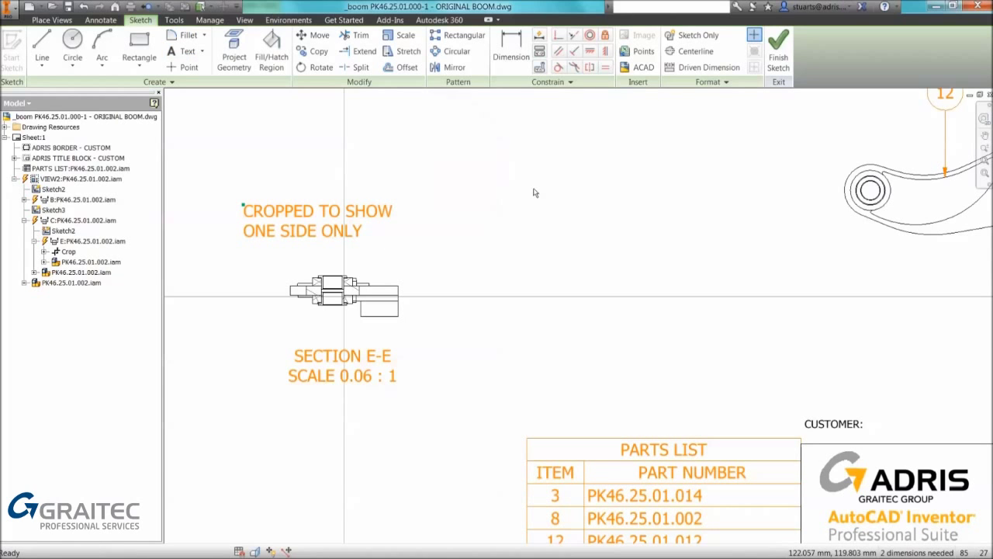
Move the sketch text closer above Section E-E and finish the sketch.
{"action": "left_click_drag", "start_coordinate": [295, 220], "coordinate": [369, 241]}
{"action": "left_click", "coordinate": [377, 239]}
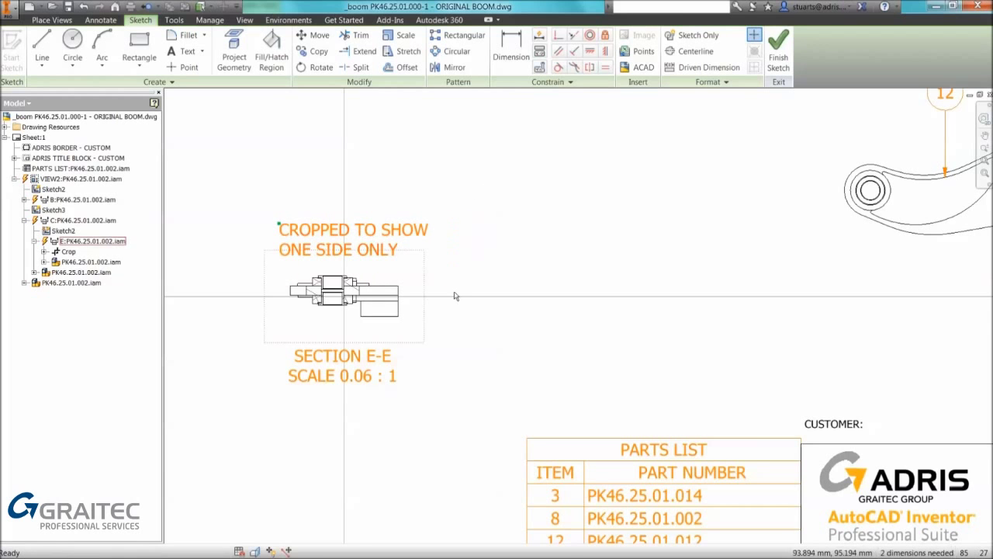
{"action": "left_click", "coordinate": [778, 48]}
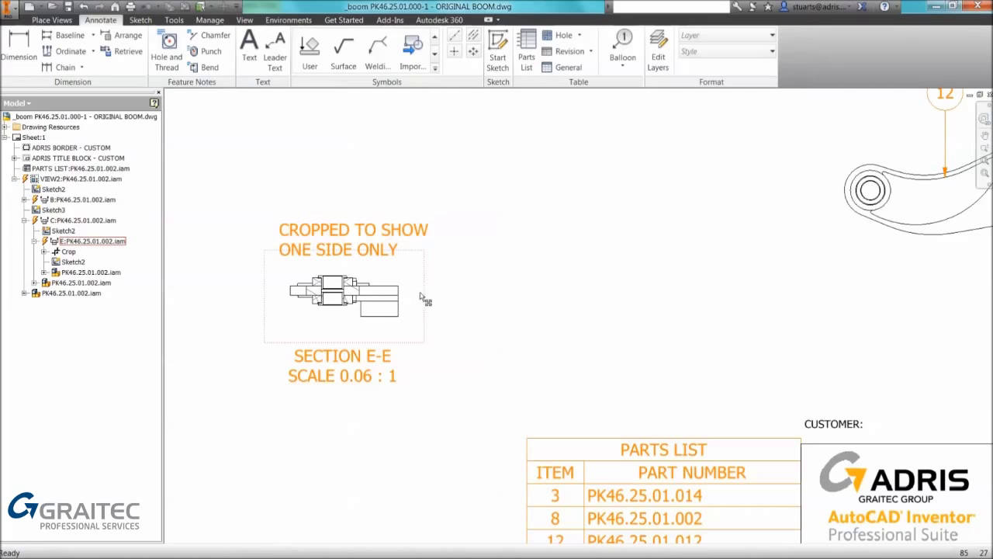
Move Section E-E together with its sketch note slightly up and to the right on the sheet.
{"action": "left_click_drag", "start_coordinate": [423, 297], "coordinate": [448, 252]}
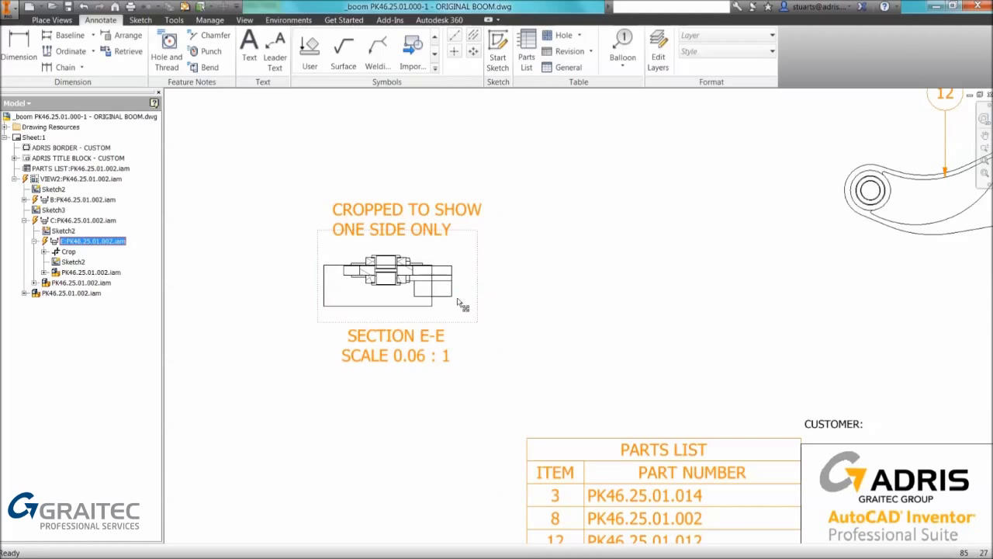
{"action": "left_click", "coordinate": [500, 280]}
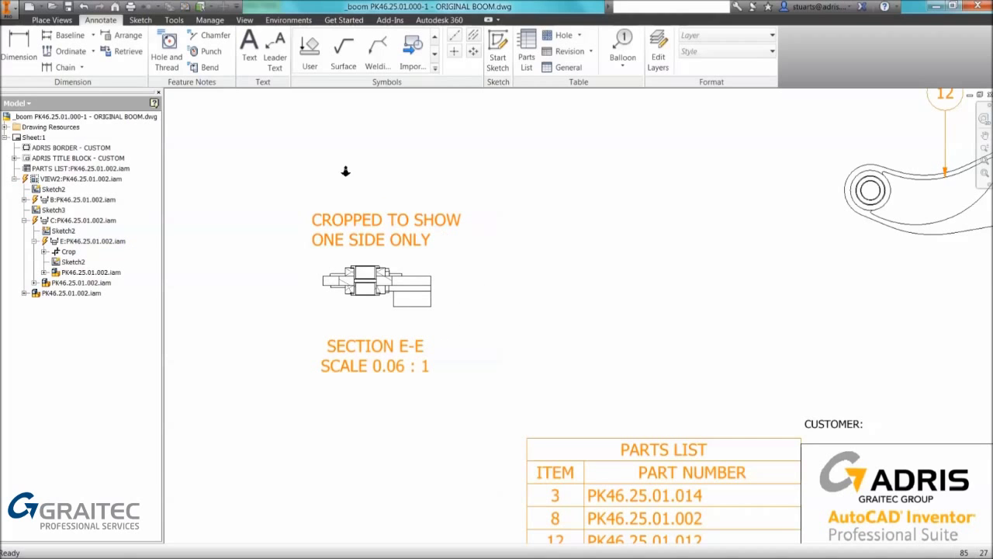
Examine the cropped Section E-E up close, including its boss geometry, attached note, and view boundary.
{"action": "left_click_drag", "start_coordinate": [339, 169], "coordinate": [340, 192]}
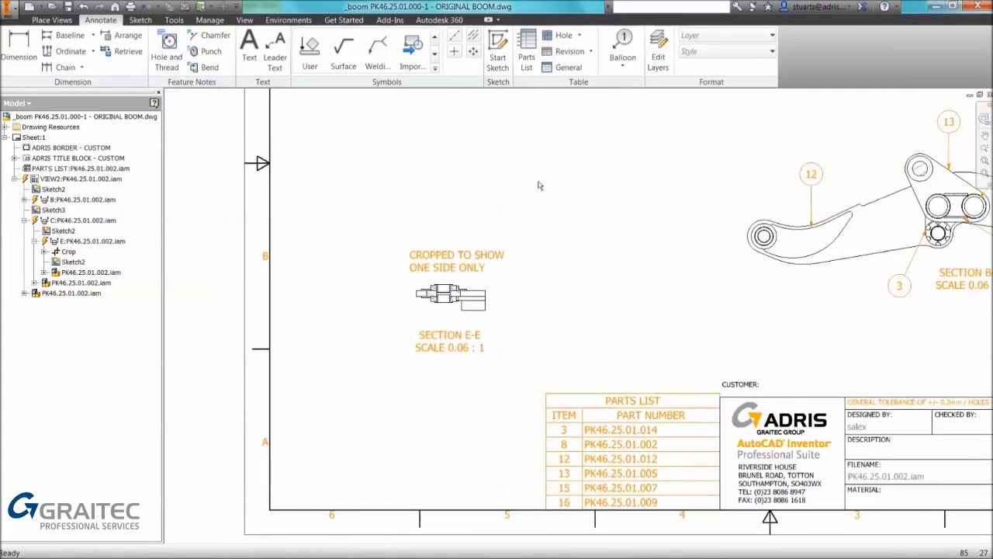
{"action": "middle_click_drag", "start_coordinate": [541, 186], "coordinate": [492, 199]}
{"action": "middle_click_drag", "start_coordinate": [319, 321], "coordinate": [386, 309]}
{"action": "scroll", "coordinate": [421, 259], "scroll_direction": "down", "scroll_amount": 2}
{"action": "left_click_drag", "start_coordinate": [422, 259], "coordinate": [410, 222]}
{"action": "middle_click_drag", "start_coordinate": [311, 255], "coordinate": [515, 301]}
{"action": "left_click_drag", "start_coordinate": [466, 257], "coordinate": [456, 229]}
{"action": "middle_click_drag", "start_coordinate": [352, 260], "coordinate": [371, 278]}
{"action": "scroll", "coordinate": [371, 283], "scroll_direction": "up", "scroll_amount": 1}
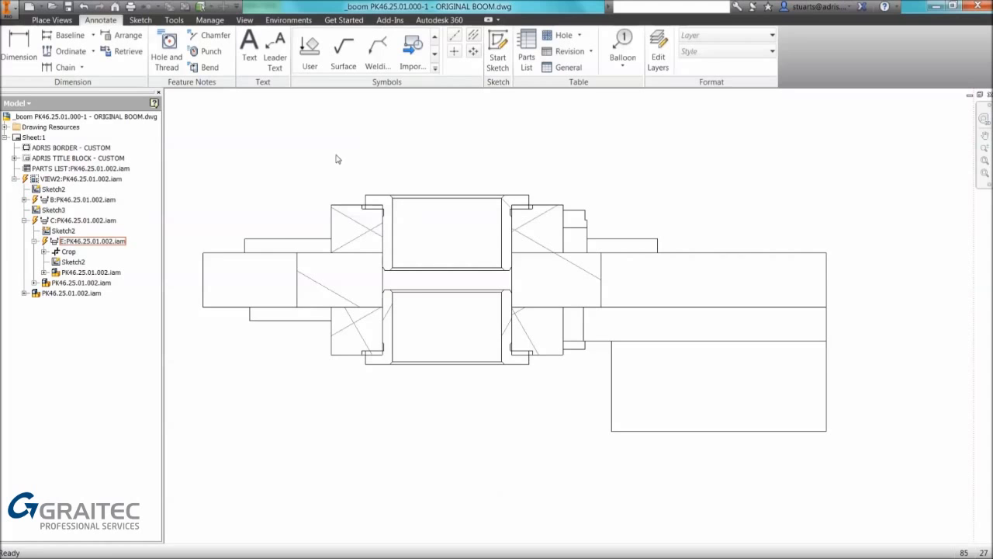
{"action": "key", "text": "F3"}
{"action": "left_click_drag", "start_coordinate": [375, 157], "coordinate": [379, 167]}
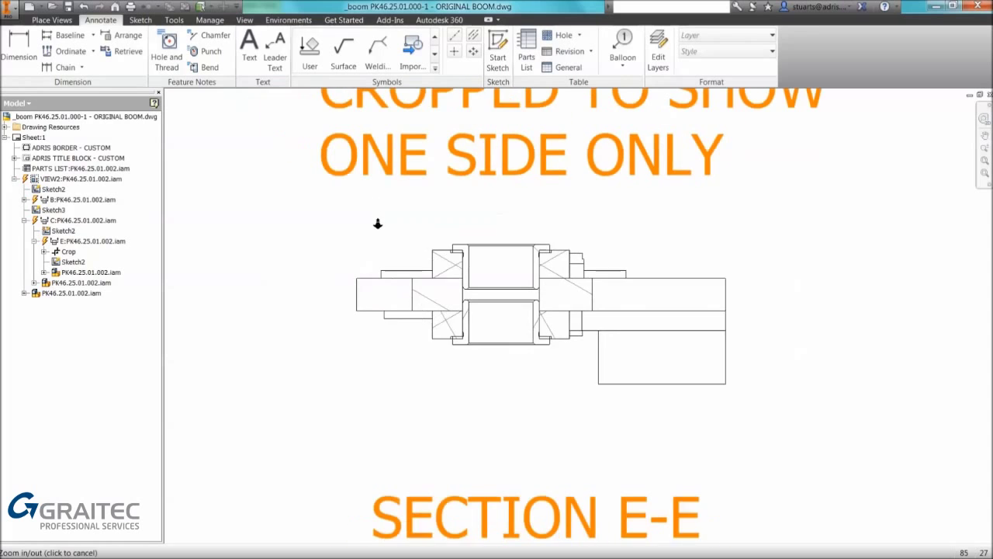
{"action": "left_click_drag", "start_coordinate": [378, 223], "coordinate": [392, 230]}
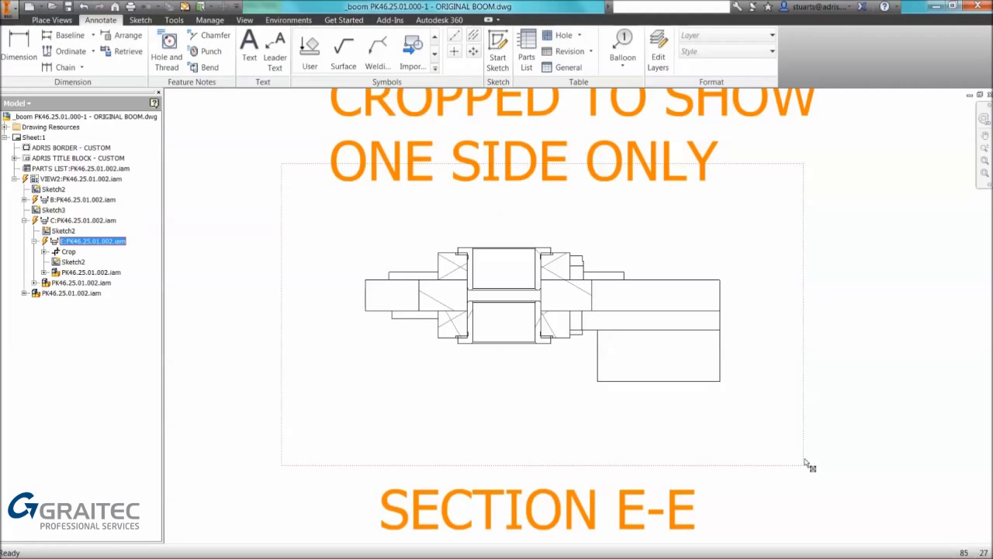
Start a sketch on Section E-E and project the edges at the corner of the boss's narrow central gap.
{"action": "left_click", "coordinate": [497, 54]}
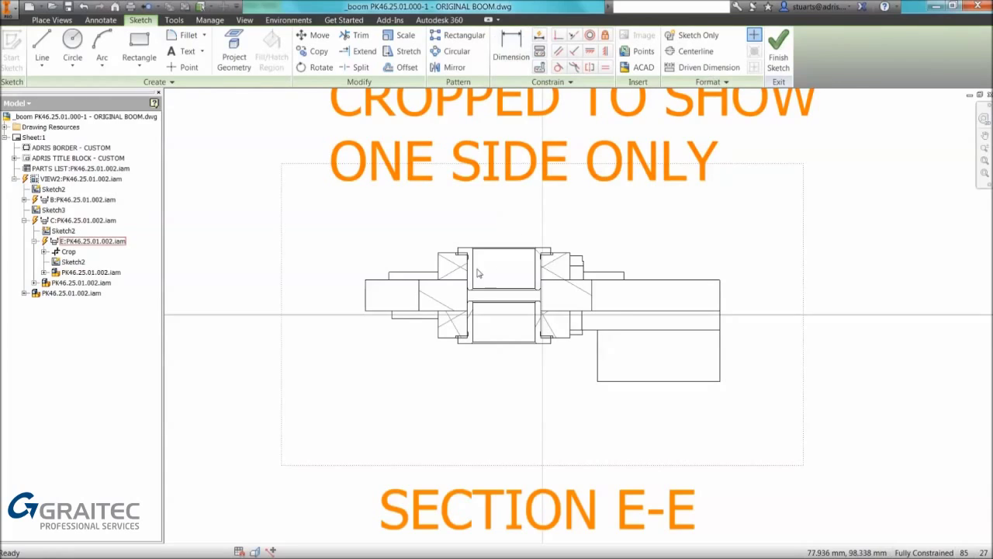
{"action": "middle_click_drag", "start_coordinate": [480, 268], "coordinate": [494, 289]}
{"action": "scroll", "coordinate": [468, 289], "scroll_direction": "down", "scroll_amount": 5}
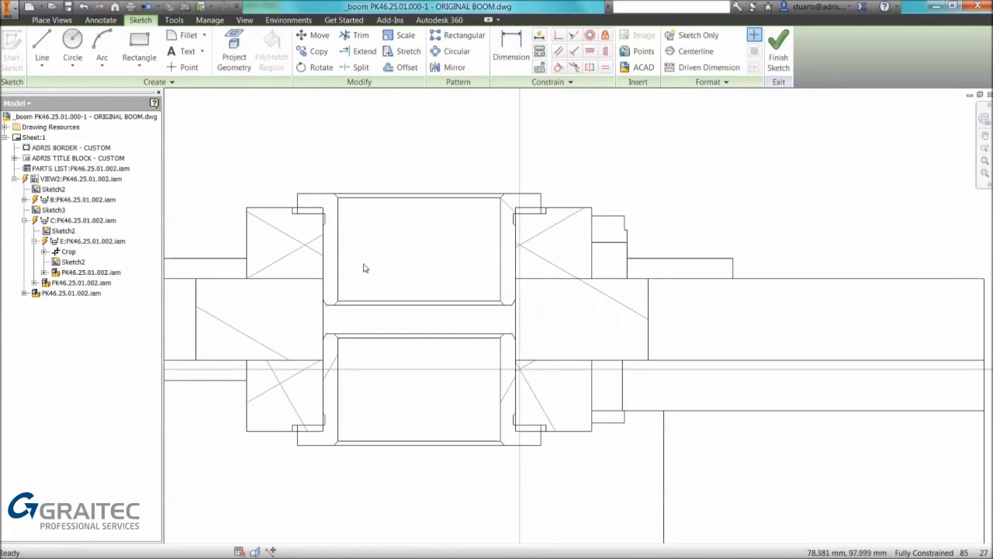
{"action": "scroll", "coordinate": [399, 240], "scroll_direction": "down", "scroll_amount": 2}
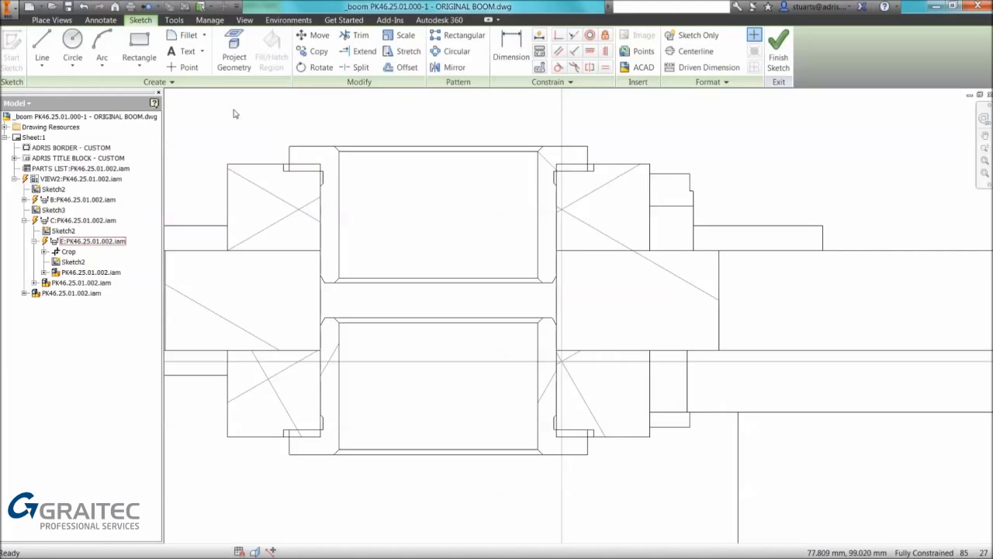
{"action": "left_click", "coordinate": [234, 51]}
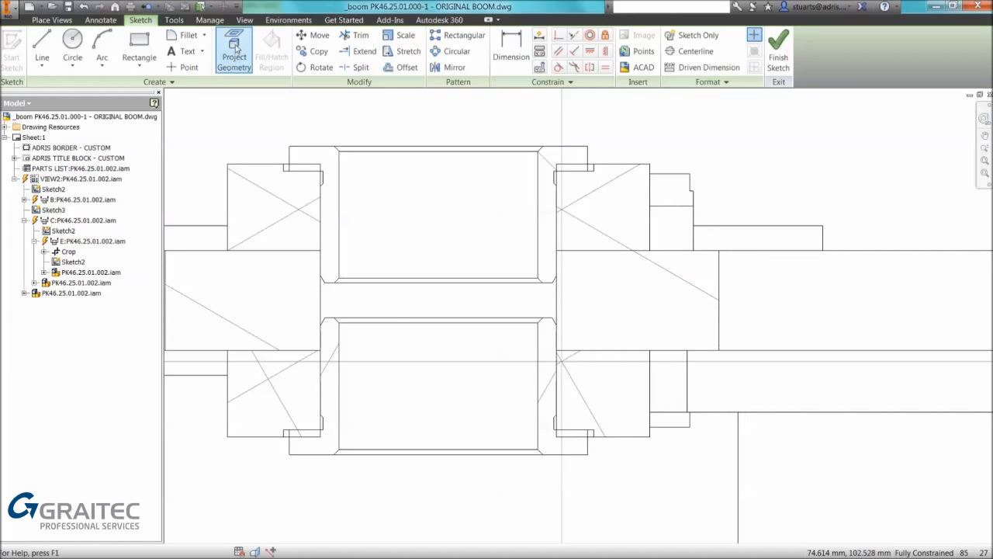
{"action": "left_click", "coordinate": [331, 284]}
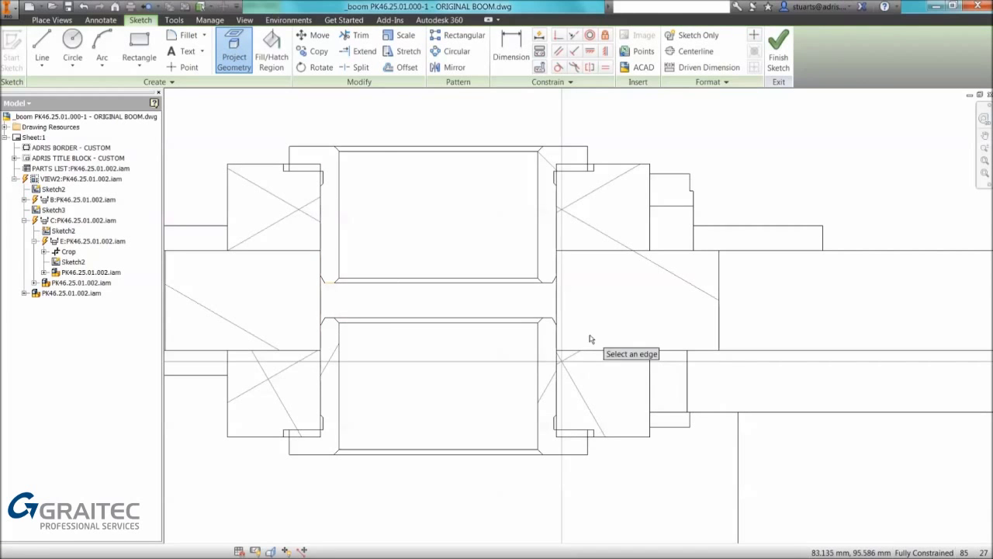
{"action": "left_click", "coordinate": [315, 268]}
{"action": "right_click", "coordinate": [395, 233]}
{"action": "left_click", "coordinate": [437, 232]}
Draw a two-point rectangle covering the narrow central gap between the upper and lower bore outlines in Section E-E.
{"action": "left_click", "coordinate": [139, 52]}
{"action": "left_click", "coordinate": [320, 283]}
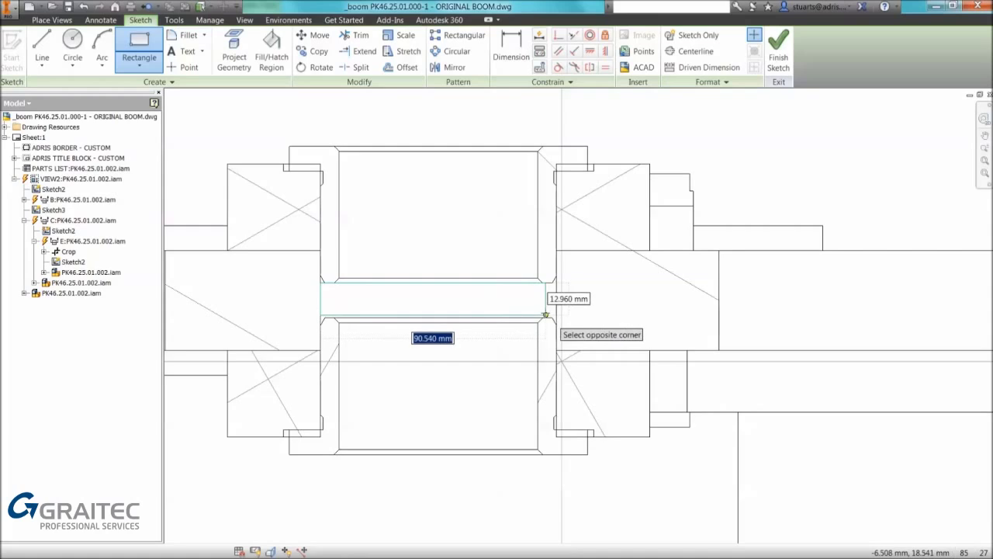
{"action": "left_click", "coordinate": [556, 318]}
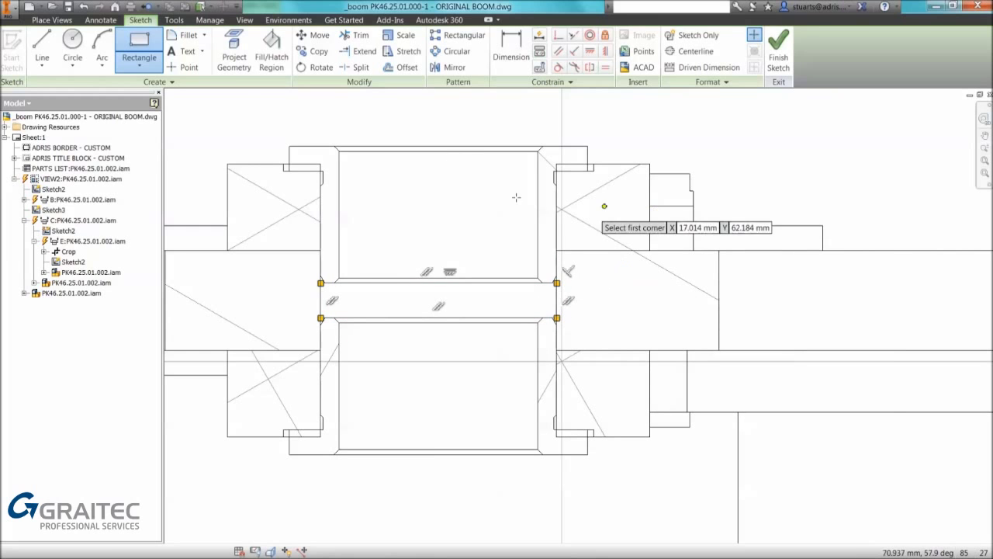
{"action": "key", "text": "Escape"}
Select the rectangle as the Fill/Hatch Region and preview it with the ANSI 31 hatch at 45 degrees, scale 1.000.
{"action": "left_click", "coordinate": [277, 57]}
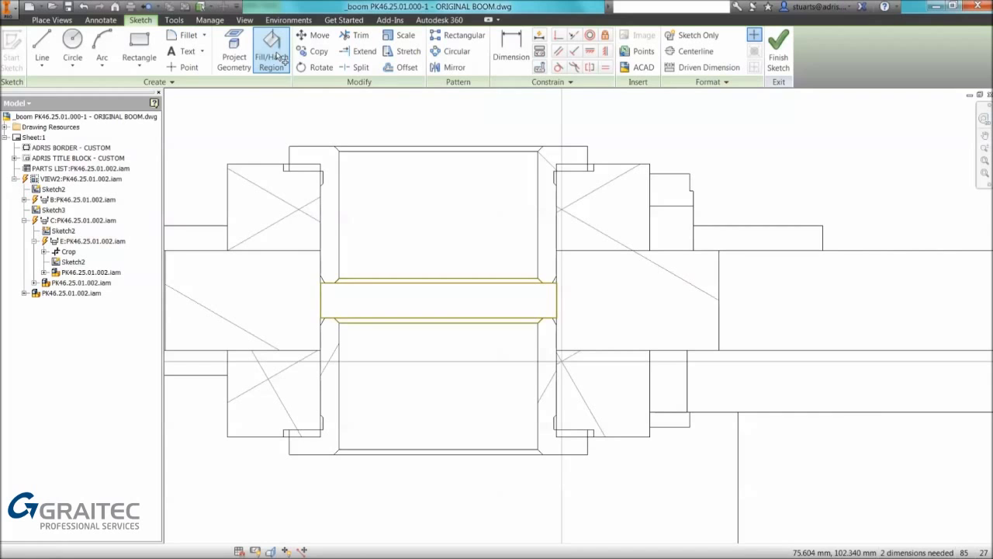
{"action": "left_click", "coordinate": [394, 303]}
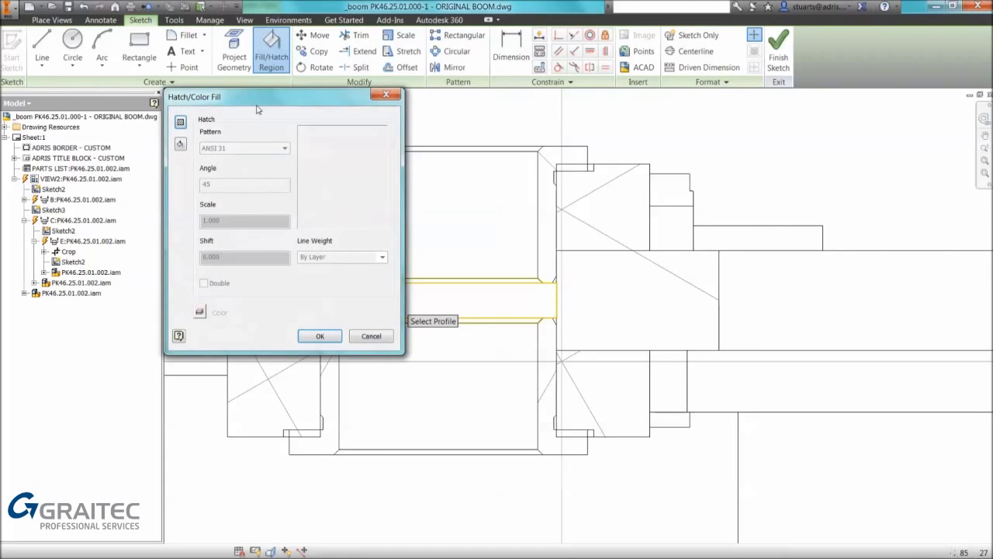
{"action": "left_click_drag", "start_coordinate": [257, 107], "coordinate": [179, 83]}
{"action": "left_click", "coordinate": [108, 103]}
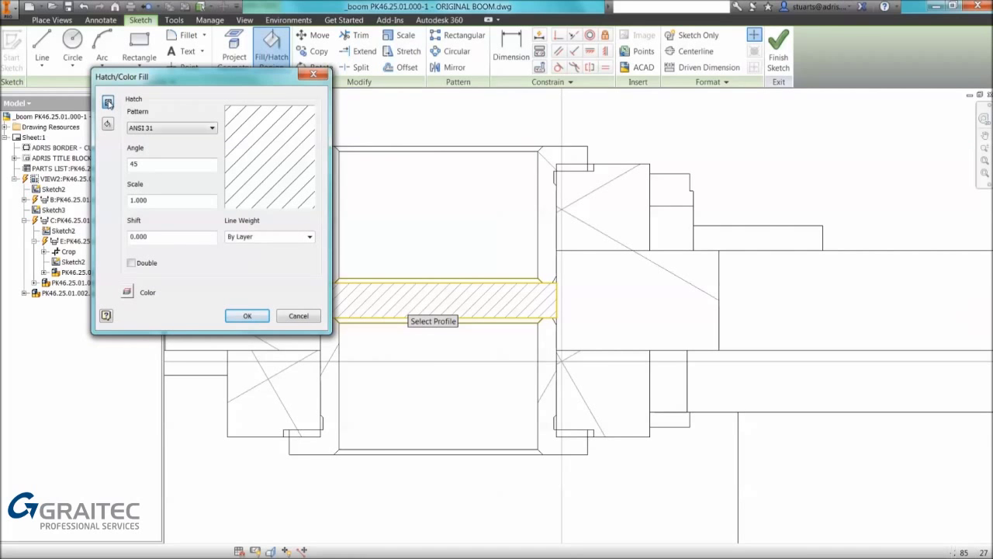
{"action": "left_click", "coordinate": [144, 129]}
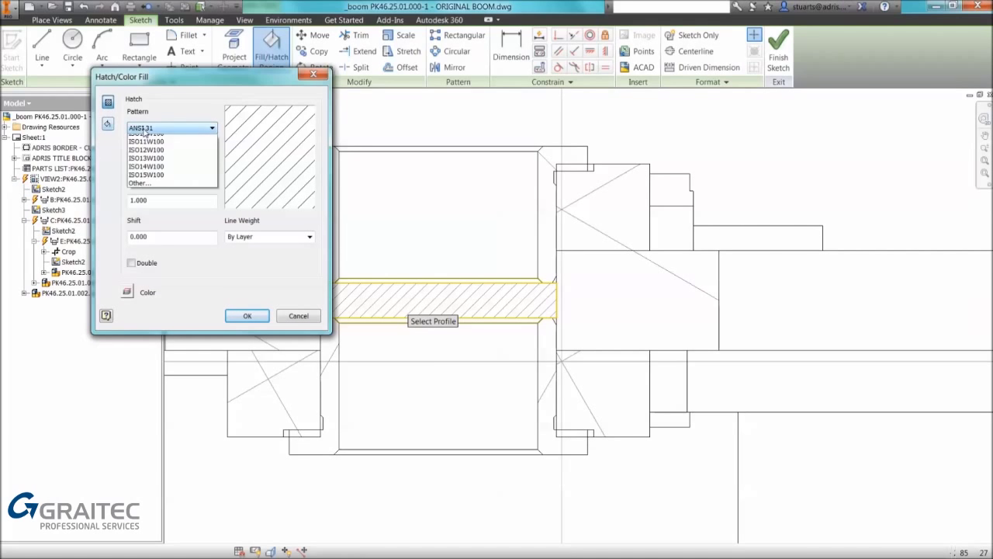
{"action": "left_click", "coordinate": [143, 128]}
Switch the rectangle from the hatch pattern to a solid color fill and set the fill color to black.
{"action": "left_click", "coordinate": [108, 126]}
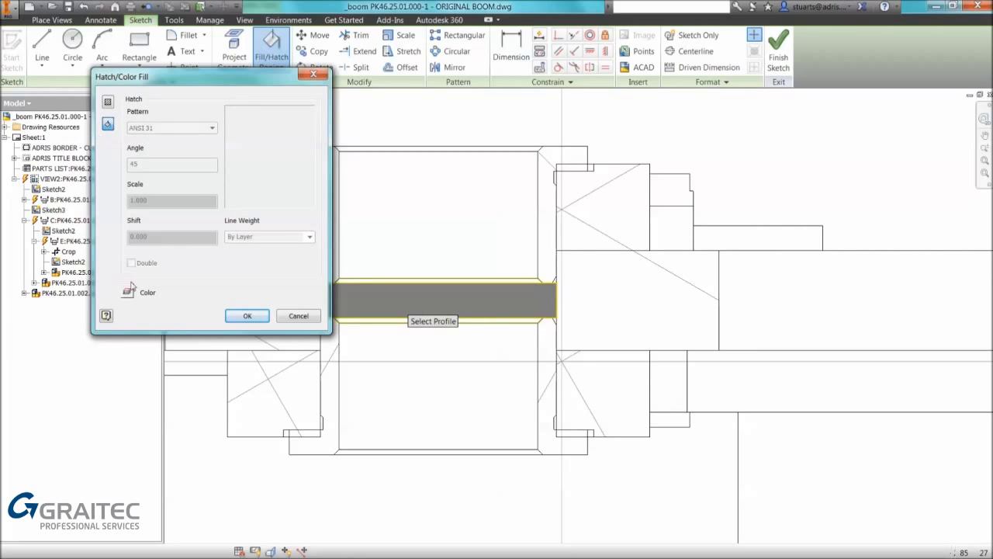
{"action": "left_click", "coordinate": [127, 293]}
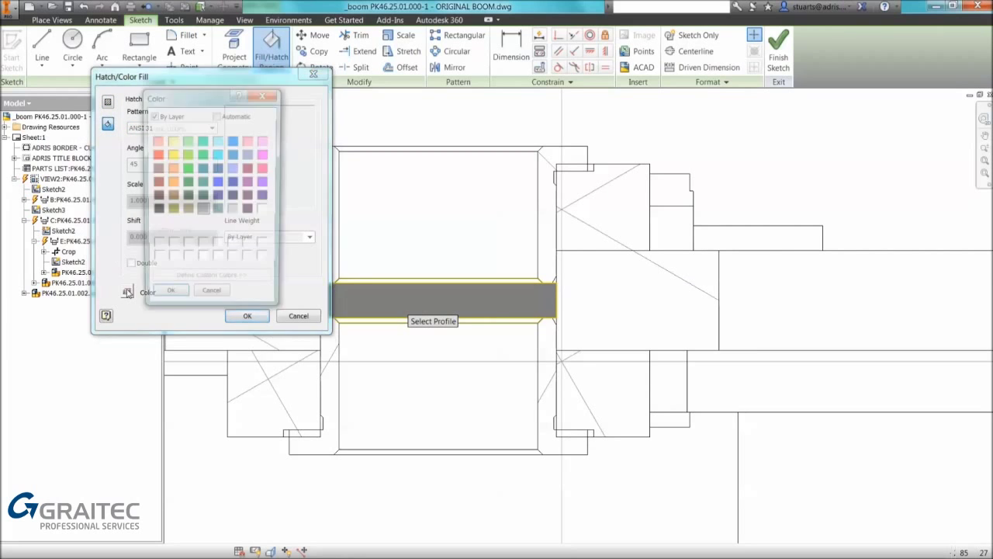
{"action": "left_click", "coordinate": [156, 210]}
{"action": "left_click", "coordinate": [168, 299]}
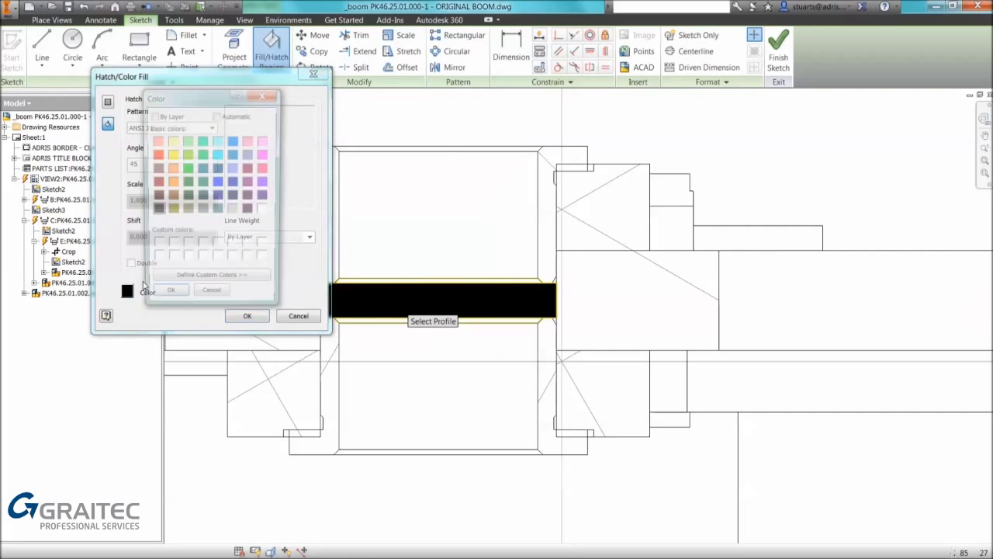
Change the rectangle's solid fill color to gray, apply the fill and finish the sketch.
{"action": "left_click", "coordinate": [143, 287]}
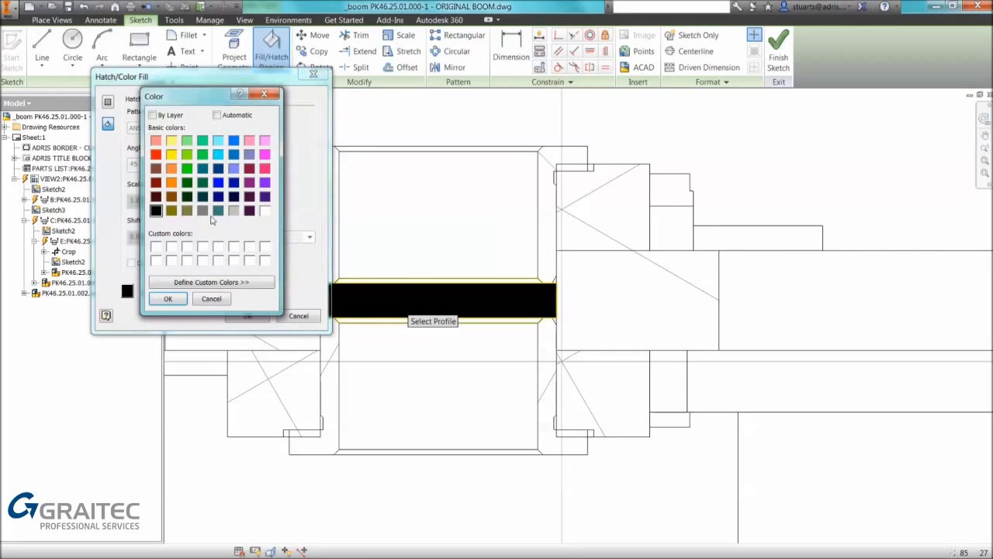
{"action": "left_click", "coordinate": [167, 299]}
{"action": "left_click", "coordinate": [247, 316]}
{"action": "right_click", "coordinate": [445, 178]}
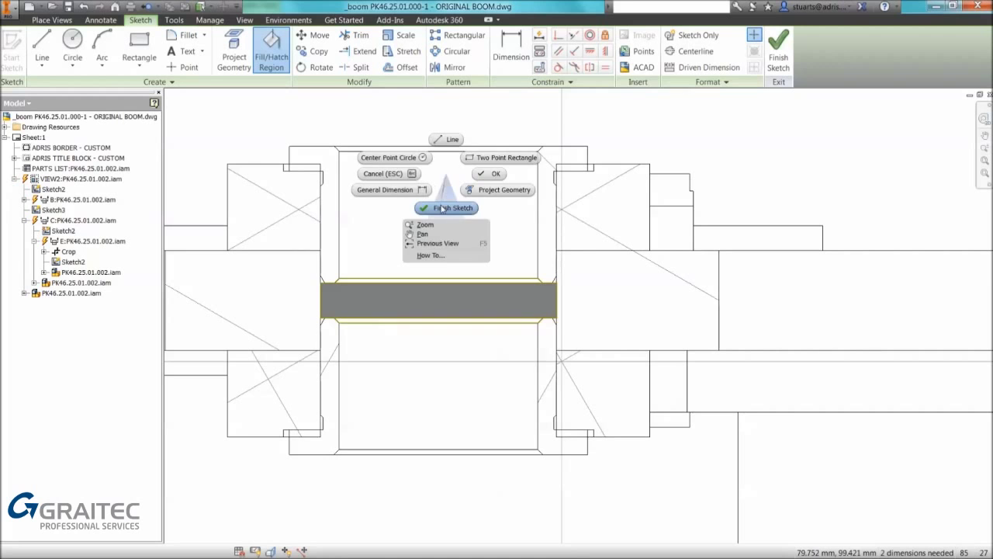
{"action": "left_click", "coordinate": [443, 208]}
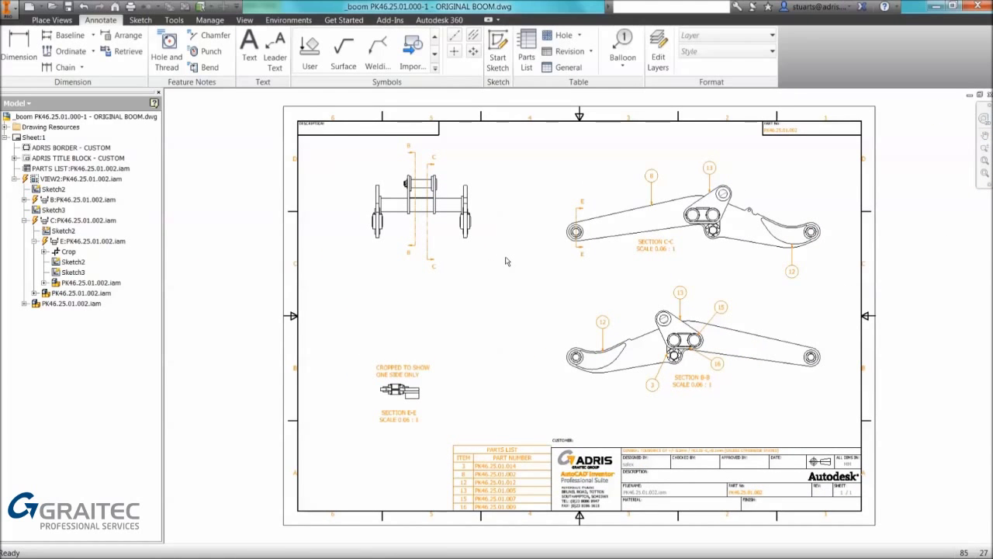
Open the drawing Lead Flange-1.dwg from the Part2 folder.
{"action": "left_click", "coordinate": [6, 14]}
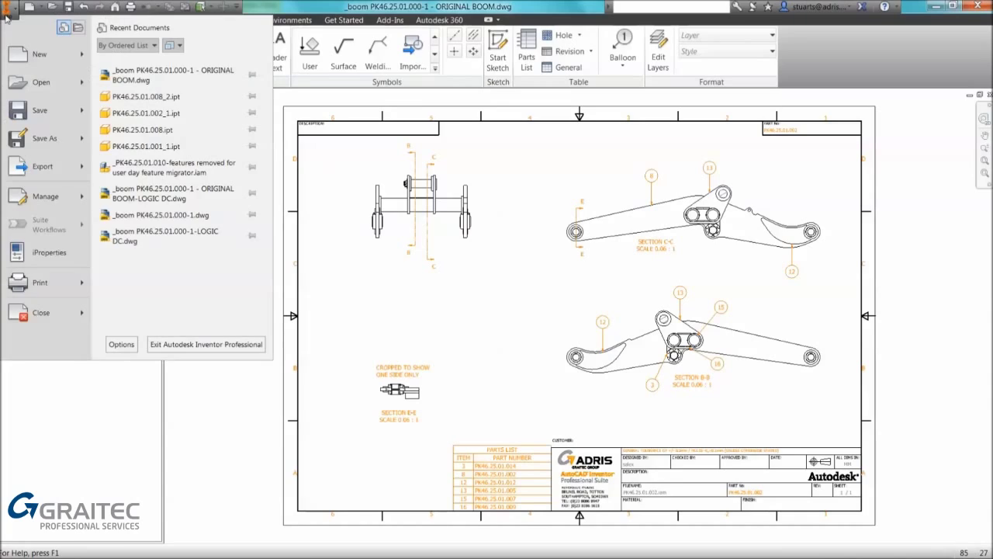
{"action": "left_click", "coordinate": [45, 82]}
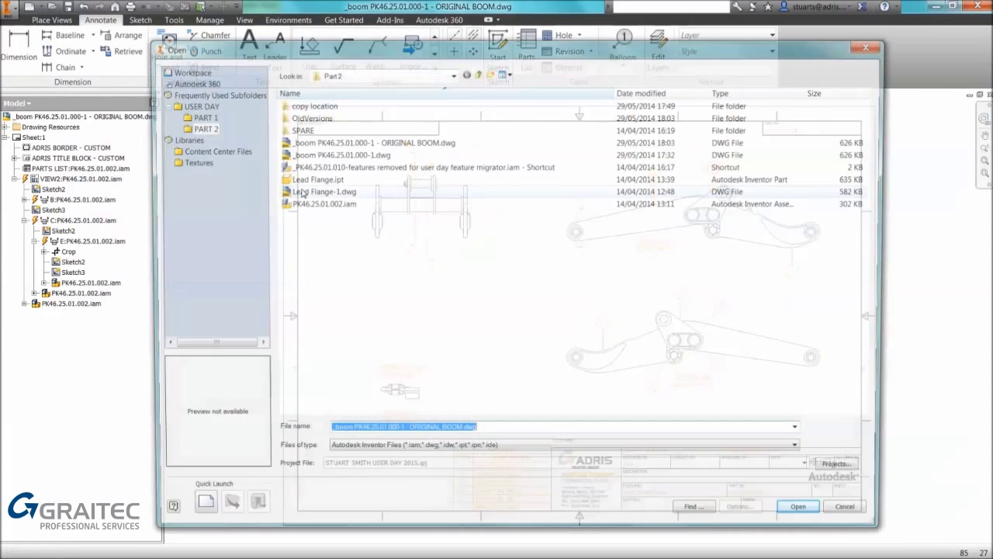
{"action": "double_click", "coordinate": [315, 191]}
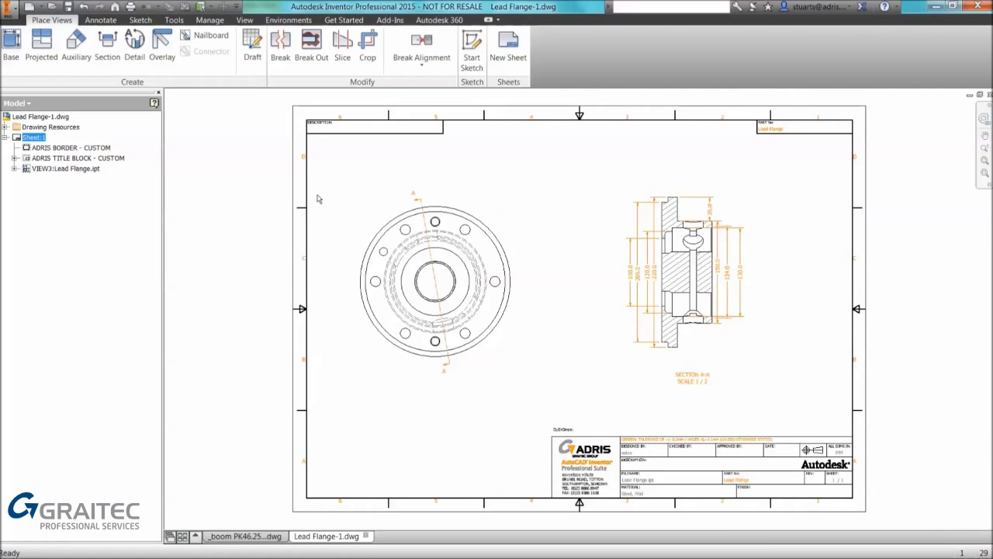
Try to move section line A-A on the flange's front view, and open and close that view's settings.
{"action": "key", "text": "F3"}
{"action": "mouse_move", "coordinate": [533, 181]}
{"action": "left_mouse_down"}
{"action": "mouse_move", "coordinate": [528, 186]}
{"action": "mouse_move", "coordinate": [535, 166]}
{"action": "left_mouse_up"}
{"action": "key", "text": "Escape"}
{"action": "left_click_drag", "start_coordinate": [361, 201], "coordinate": [364, 199]}
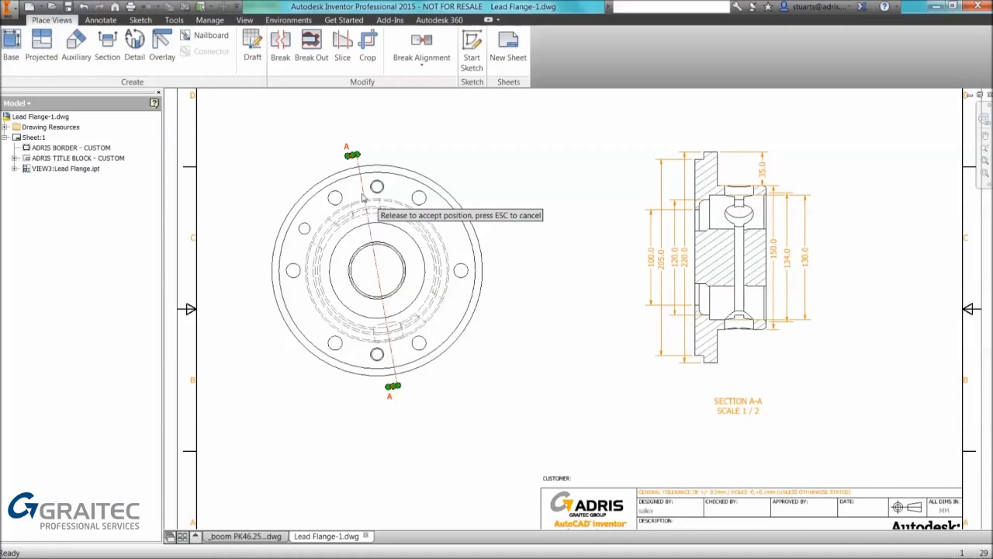
{"action": "left_click_drag", "start_coordinate": [362, 199], "coordinate": [365, 199]}
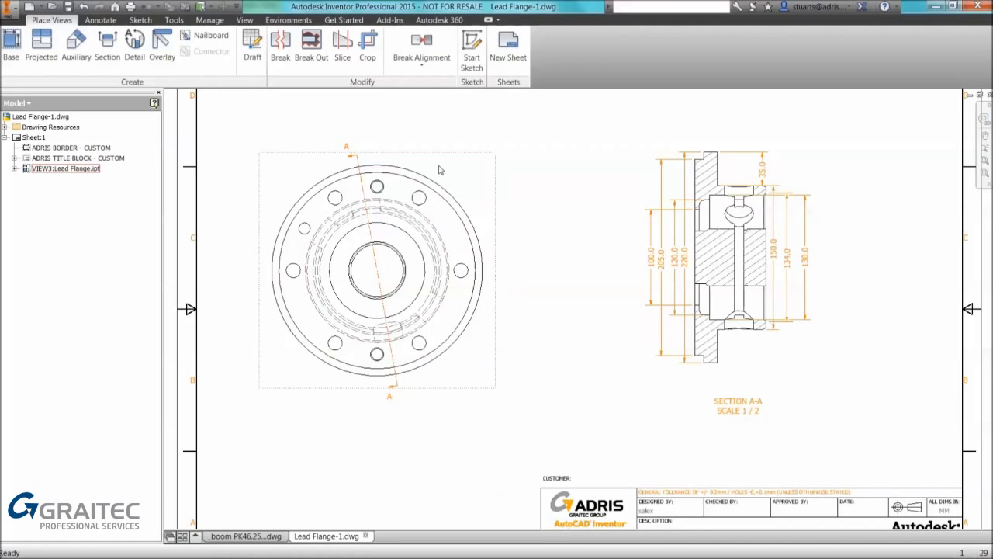
{"action": "double_click", "coordinate": [438, 169]}
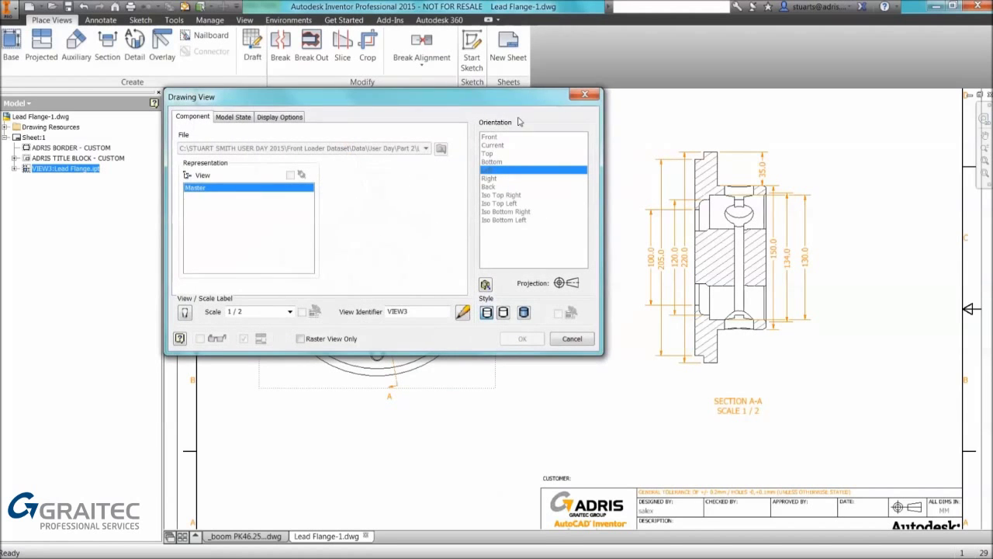
{"action": "left_click", "coordinate": [524, 339]}
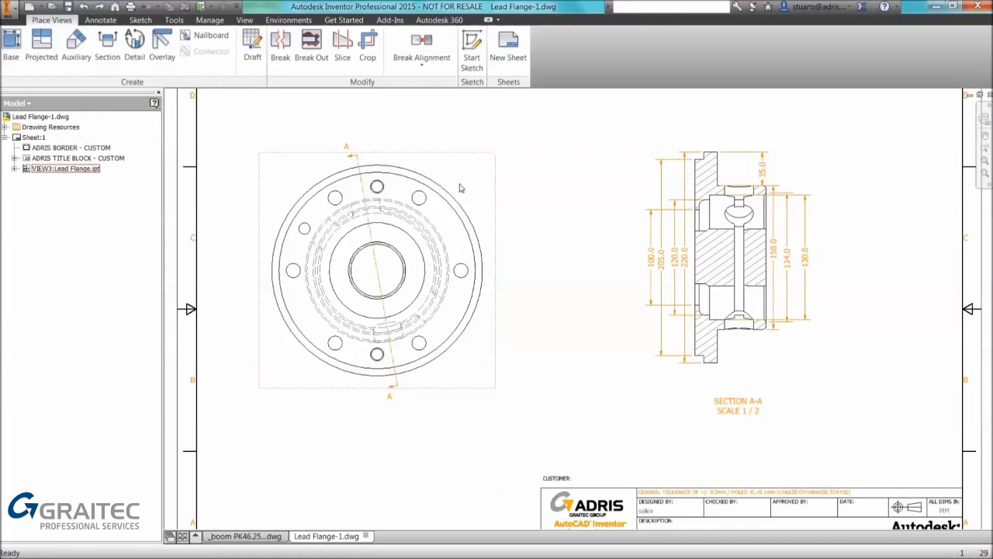
Copy the flange's front view onto a newly added sheet, leaving the title block's prompted entries blank.
{"action": "right_click", "coordinate": [423, 160]}
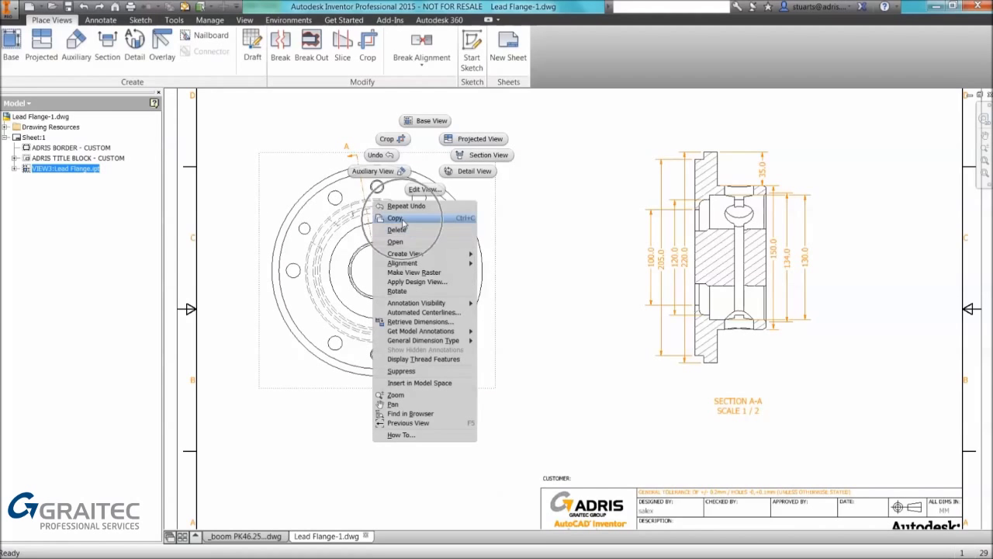
{"action": "left_click", "coordinate": [409, 219]}
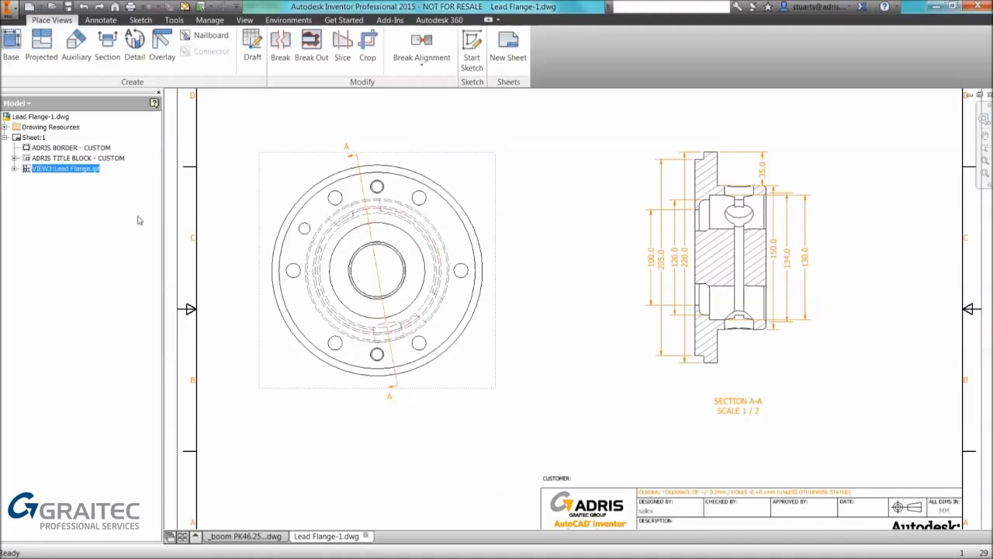
{"action": "right_click", "coordinate": [28, 211]}
{"action": "left_click", "coordinate": [66, 227]}
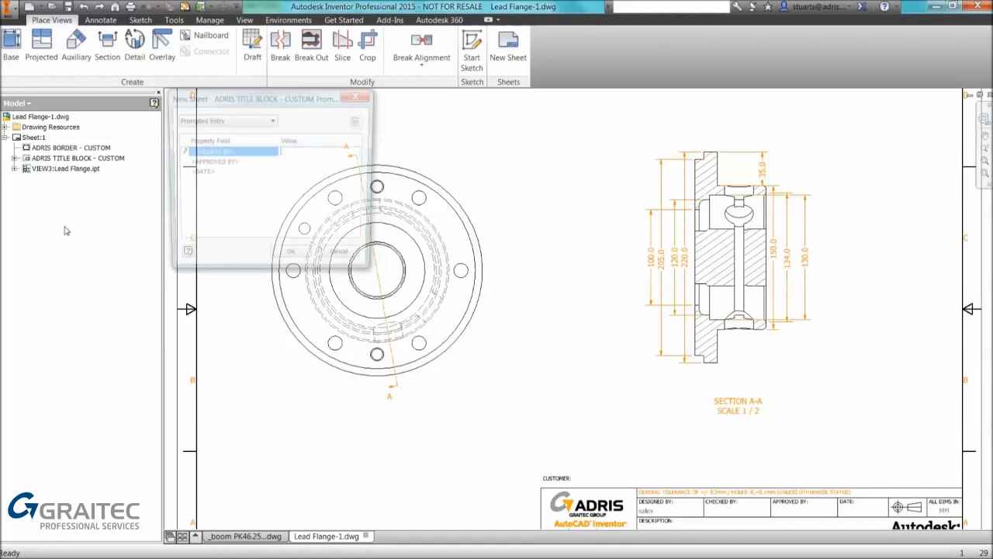
{"action": "left_click", "coordinate": [295, 260]}
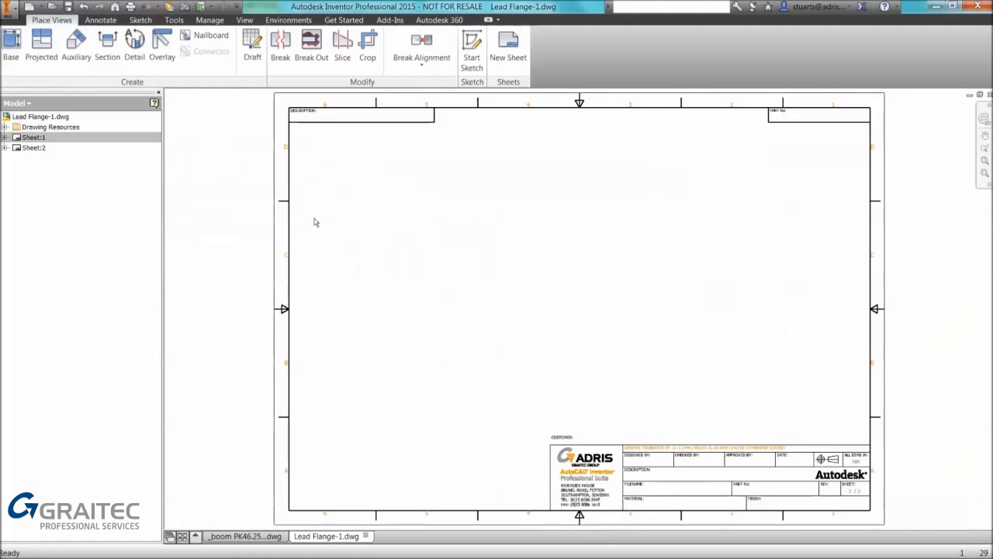
{"action": "right_click", "coordinate": [313, 221]}
{"action": "left_click", "coordinate": [289, 288]}
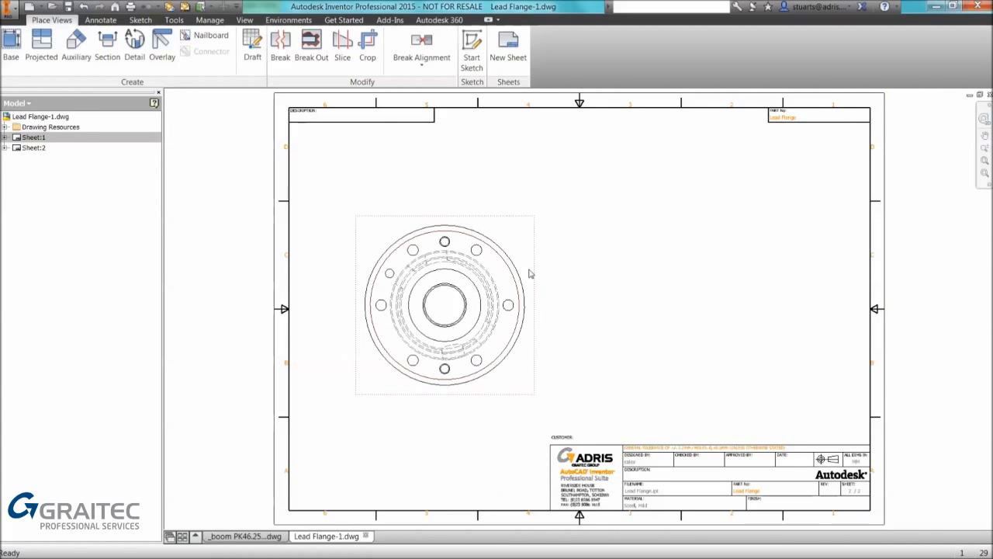
Create section view C of the flange at scale 1 / 2 from a slanted section line beside the view, placing it beyond the line.
{"action": "scroll", "coordinate": [386, 302], "scroll_direction": "up", "scroll_amount": 3}
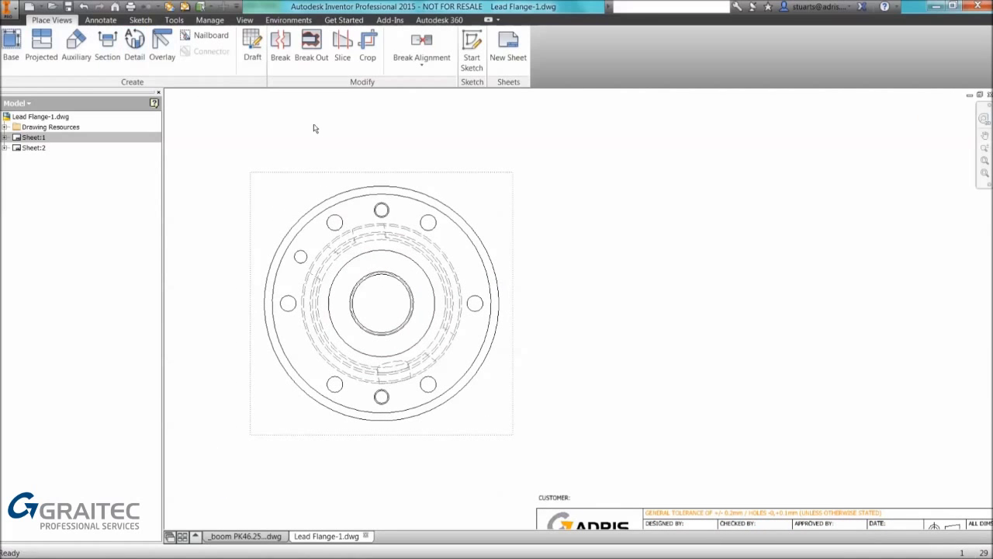
{"action": "left_click", "coordinate": [107, 47]}
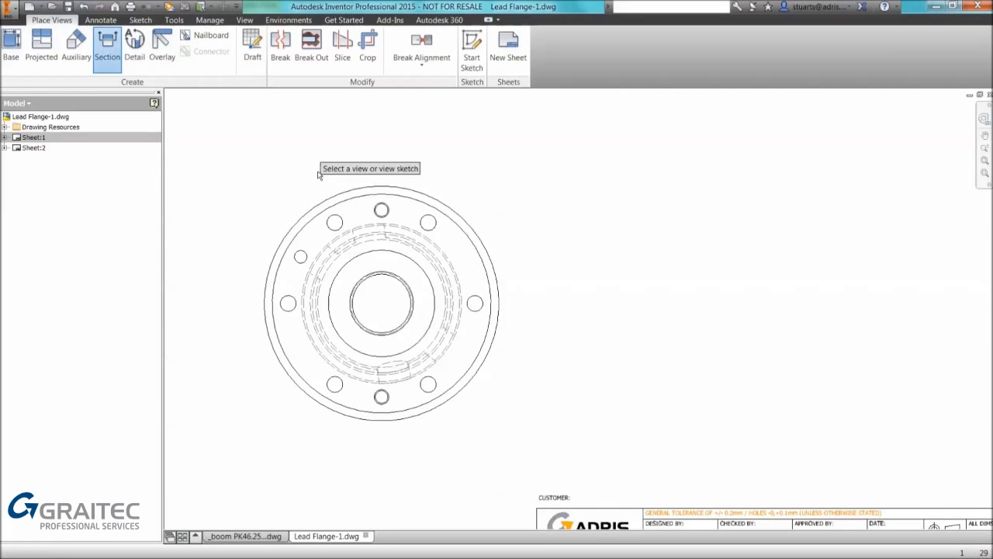
{"action": "left_click", "coordinate": [384, 293]}
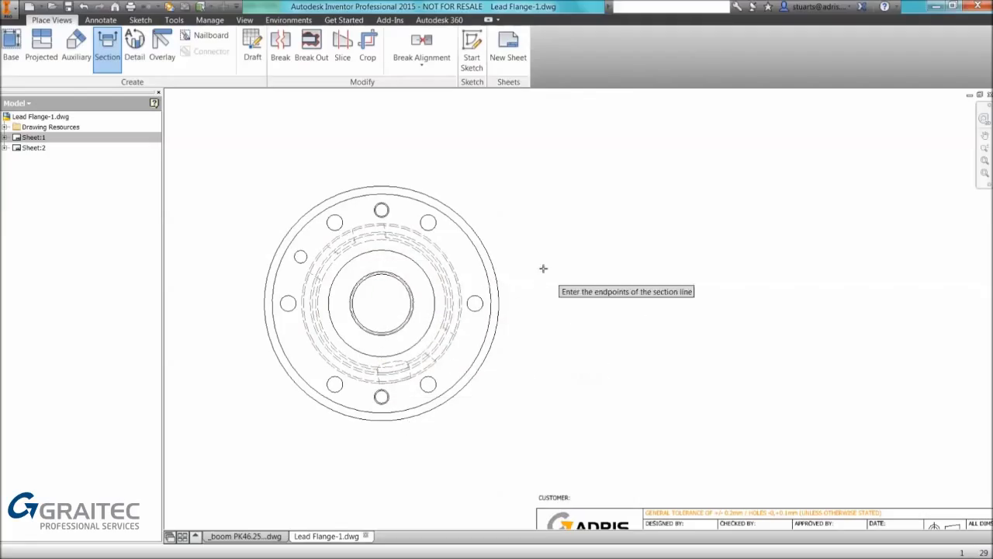
{"action": "left_click", "coordinate": [464, 113]}
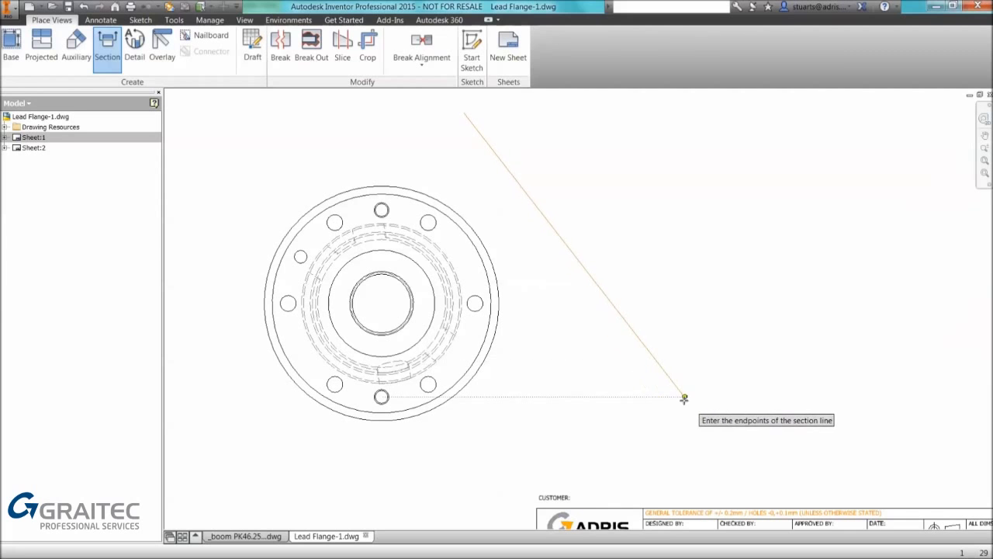
{"action": "right_click", "coordinate": [633, 415]}
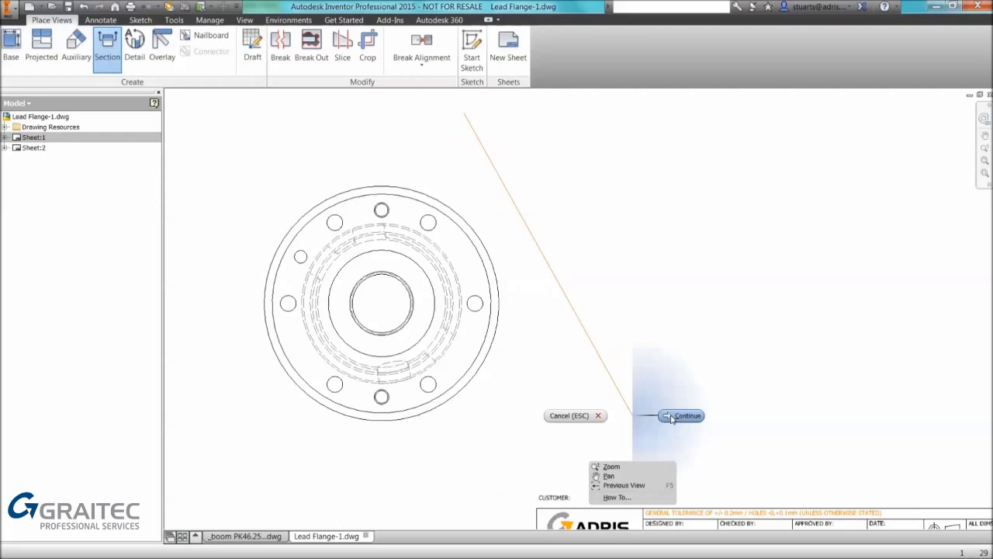
{"action": "left_click", "coordinate": [672, 416]}
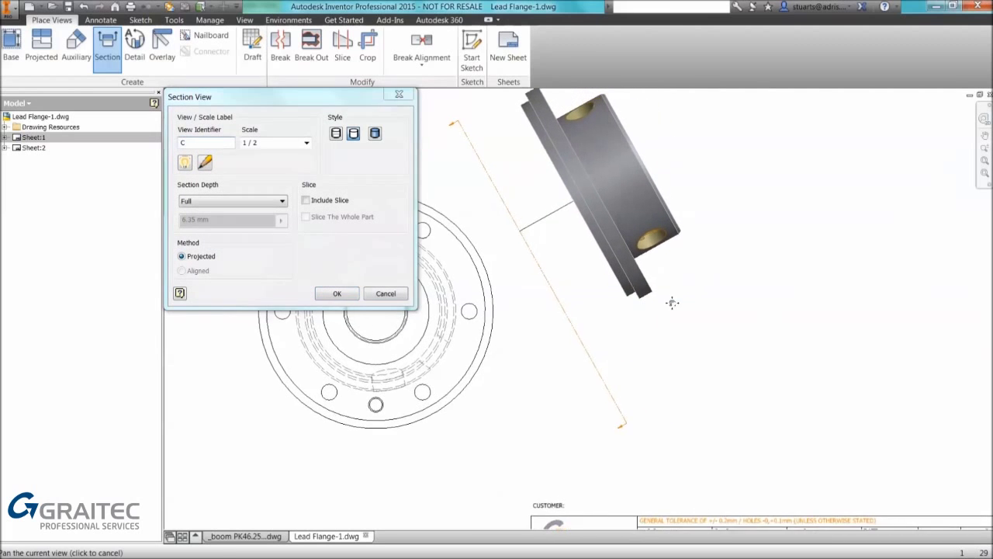
{"action": "middle_click_drag", "start_coordinate": [672, 300], "coordinate": [654, 337]}
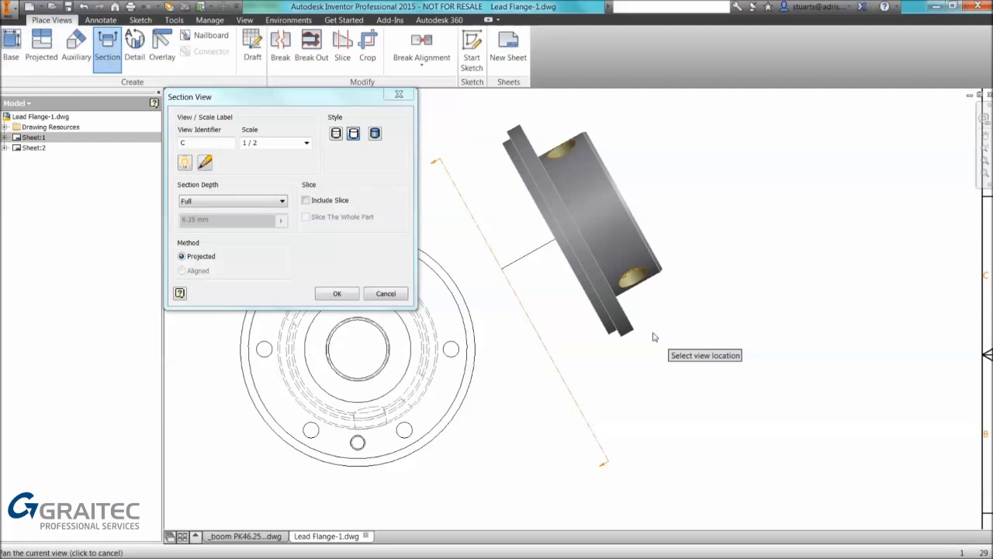
{"action": "left_click", "coordinate": [653, 336]}
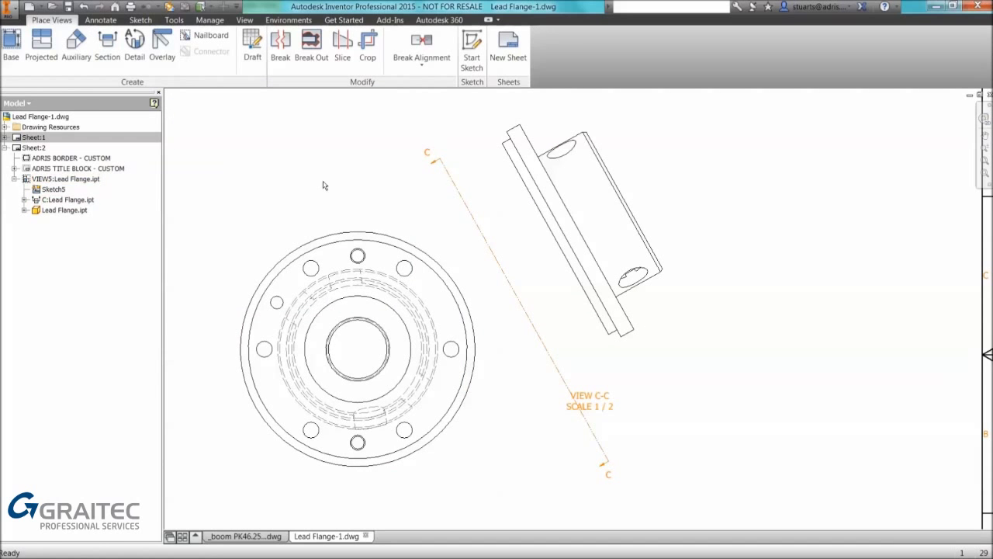
Open section line C-C's sketch for editing and move the line closer to the flange.
{"action": "left_click", "coordinate": [450, 184]}
{"action": "right_click", "coordinate": [452, 182]}
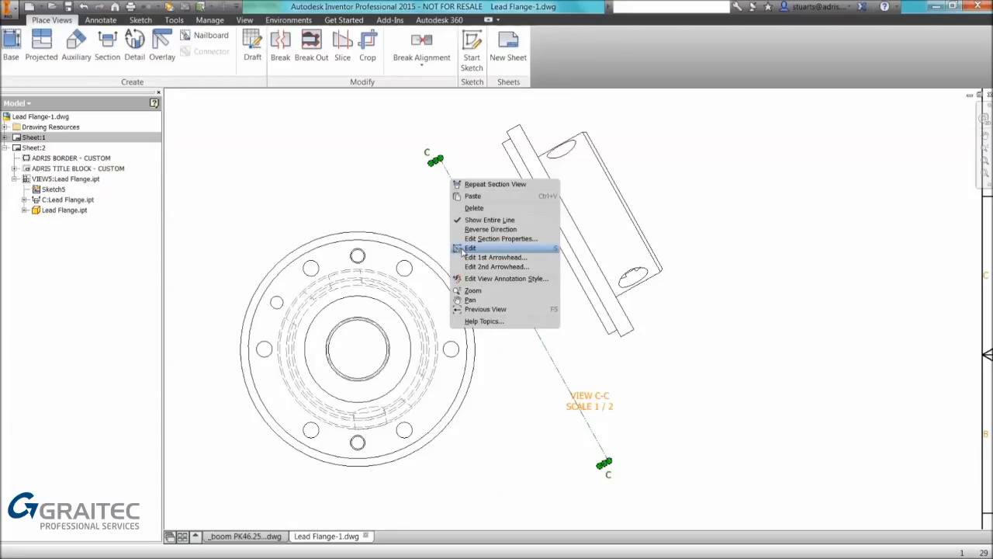
{"action": "left_click", "coordinate": [469, 248]}
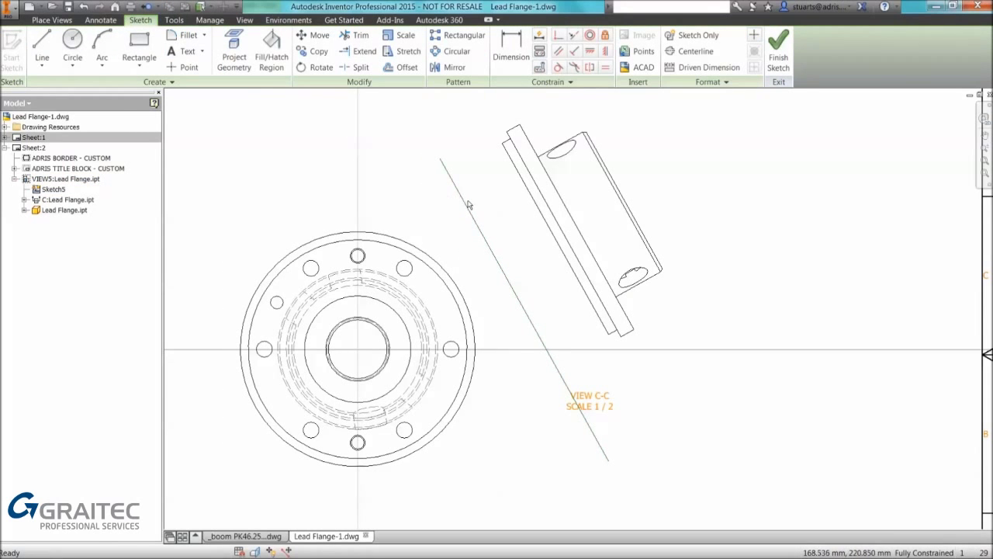
{"action": "left_click_drag", "start_coordinate": [465, 205], "coordinate": [403, 224]}
{"action": "middle_click_drag", "start_coordinate": [358, 257], "coordinate": [433, 223]}
{"action": "scroll", "coordinate": [376, 204], "scroll_direction": "down", "scroll_amount": 2}
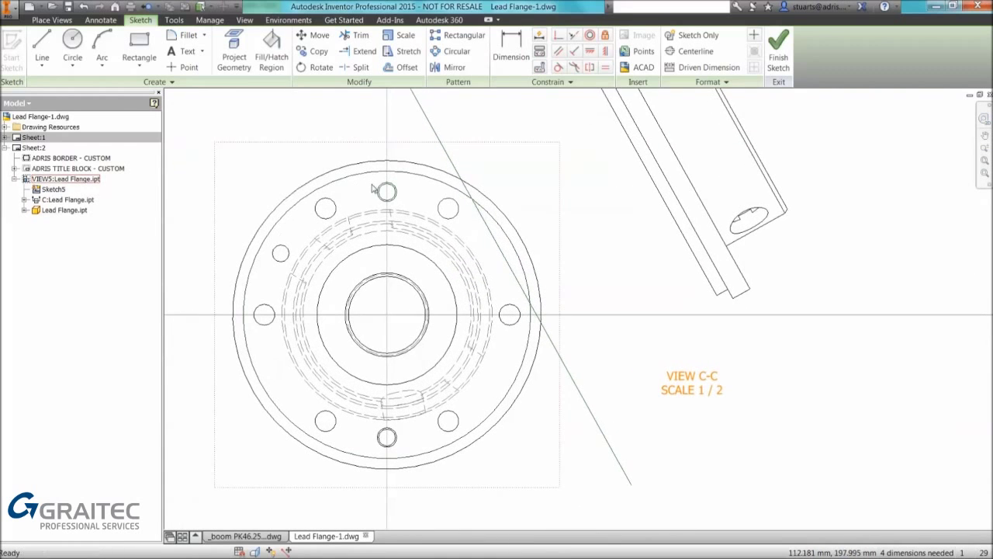
Project the flange's central bore circle and hidden radial hole edges into the section line sketch.
{"action": "left_click", "coordinate": [233, 51]}
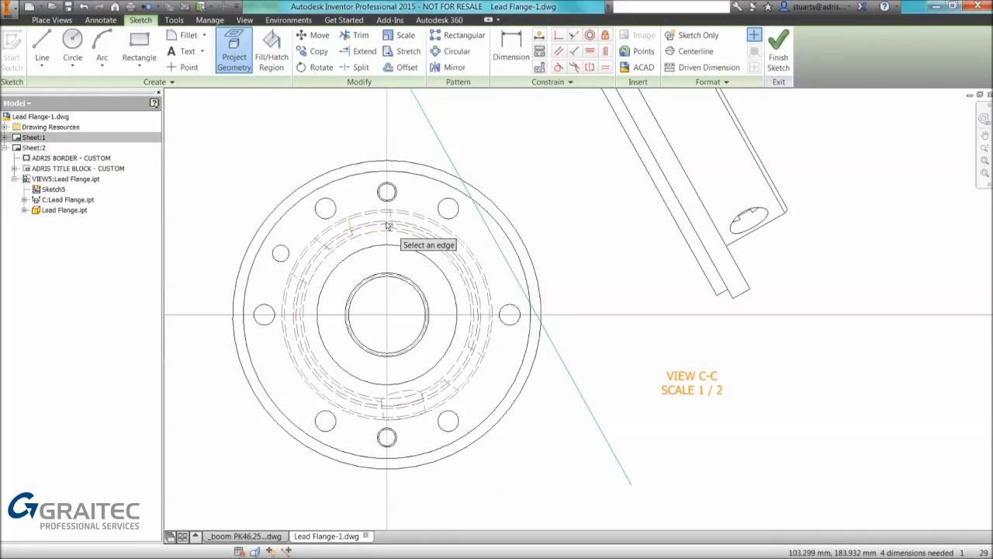
{"action": "left_click", "coordinate": [397, 277]}
{"action": "right_click", "coordinate": [316, 135]}
{"action": "left_click", "coordinate": [358, 133]}
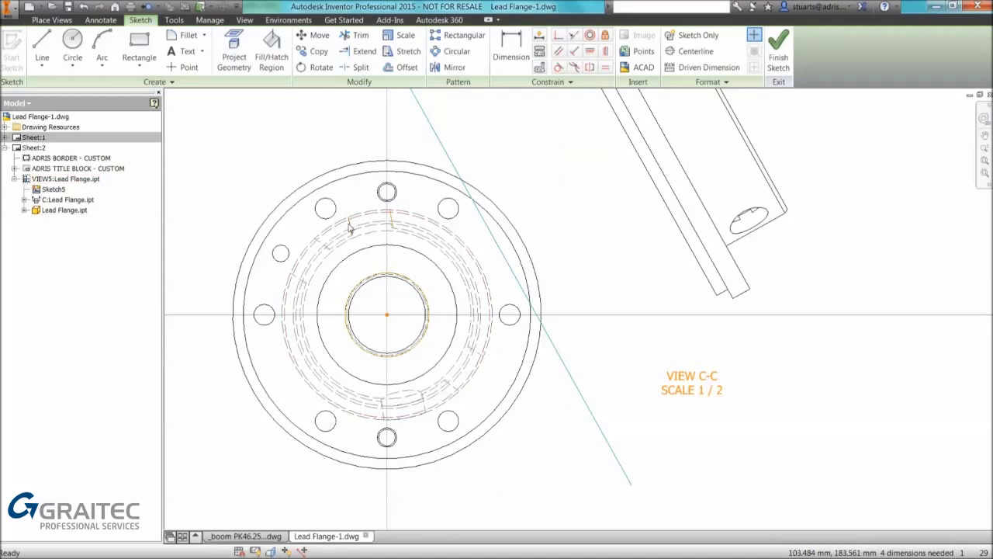
{"action": "scroll", "coordinate": [344, 221], "scroll_direction": "down", "scroll_amount": 4}
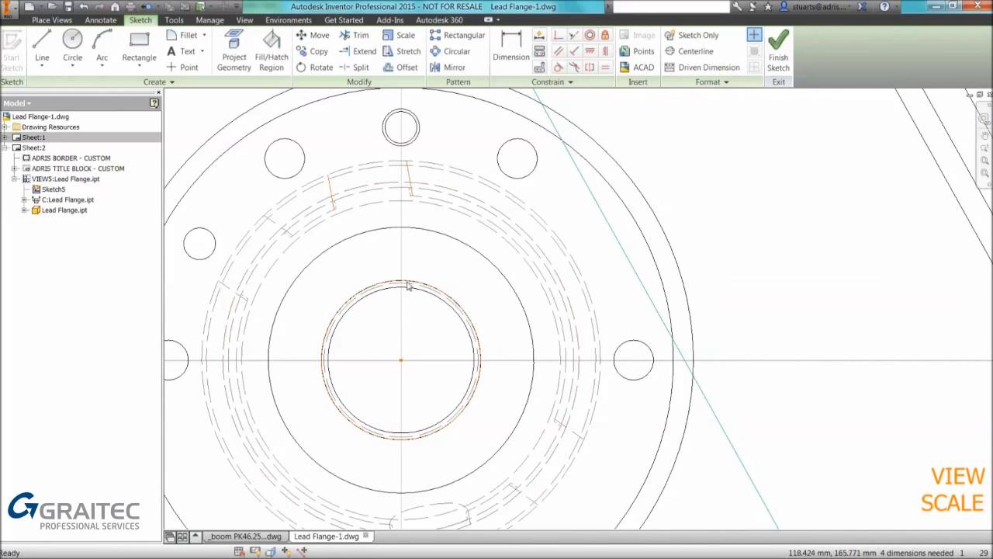
Constrain the section line to pass through the projected centre point of the flange's bore.
{"action": "left_click_drag", "start_coordinate": [399, 242], "coordinate": [397, 277]}
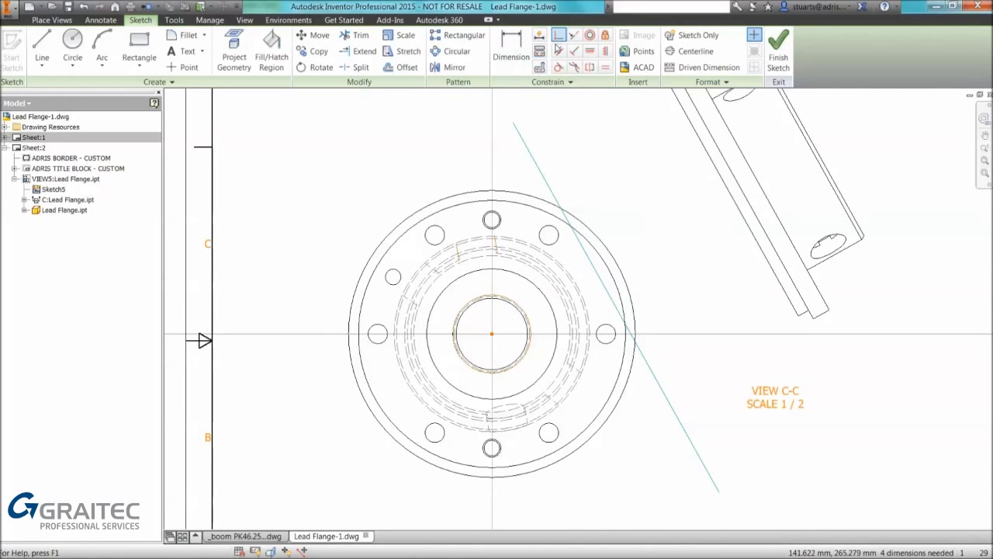
{"action": "right_click", "coordinate": [563, 140]}
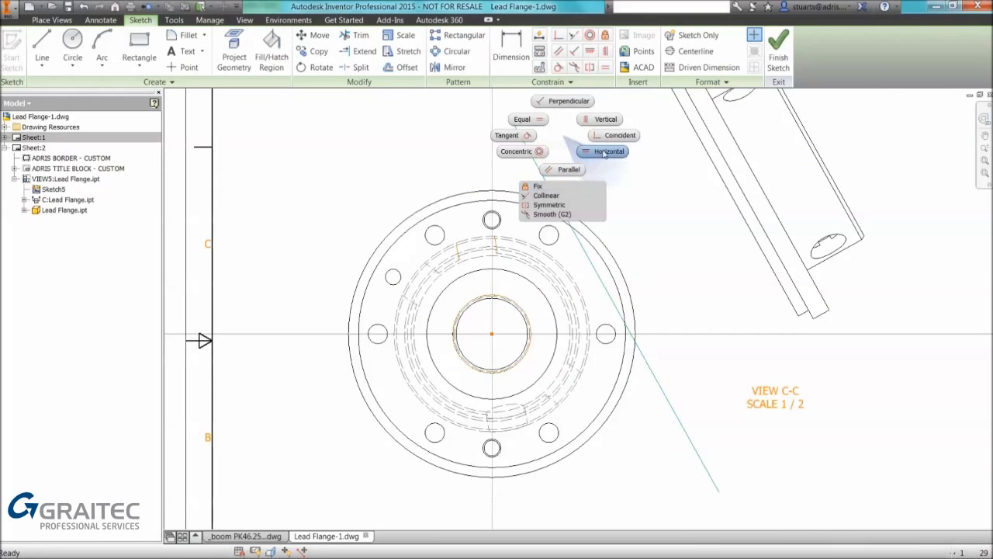
{"action": "left_click", "coordinate": [603, 151]}
{"action": "left_click", "coordinate": [616, 308]}
{"action": "left_click", "coordinate": [492, 335]}
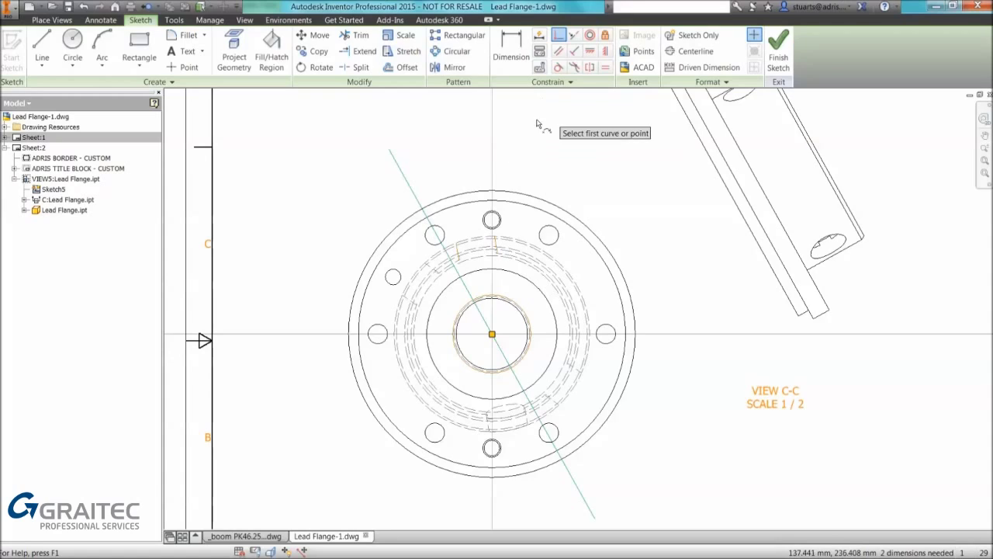
Make the section line parallel to the projected hidden hole edge above the flange's bore.
{"action": "right_click", "coordinate": [499, 160]}
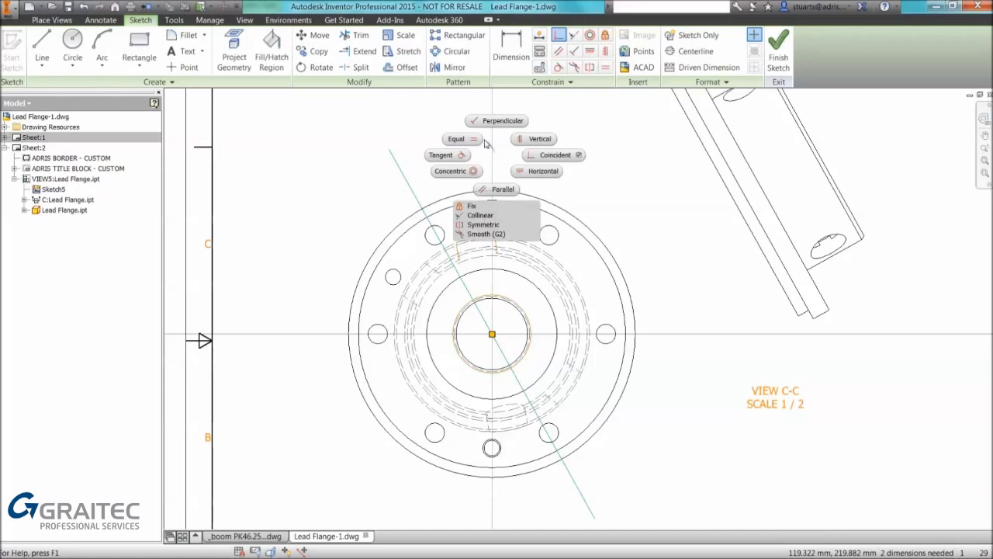
{"action": "left_click", "coordinate": [497, 189]}
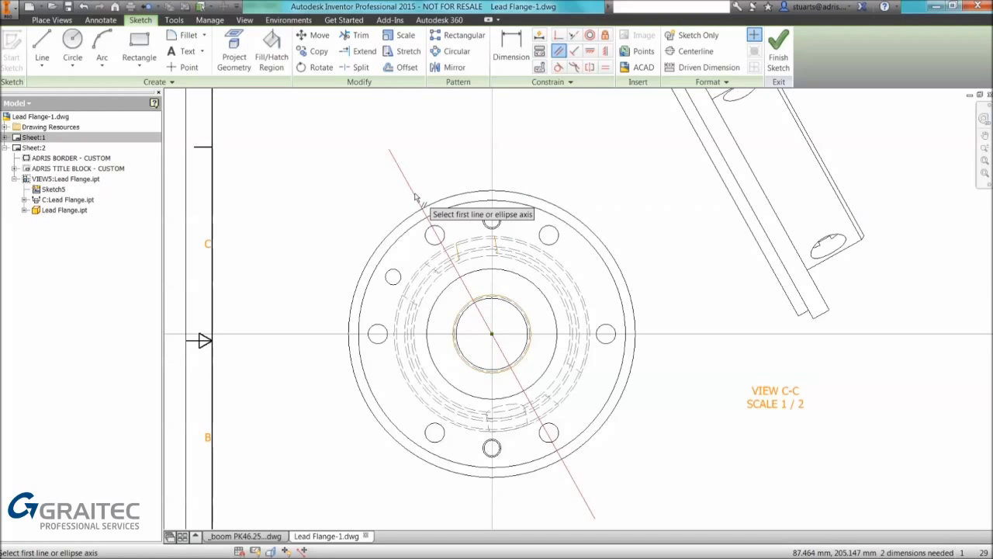
{"action": "left_click", "coordinate": [416, 199]}
{"action": "left_click", "coordinate": [497, 247]}
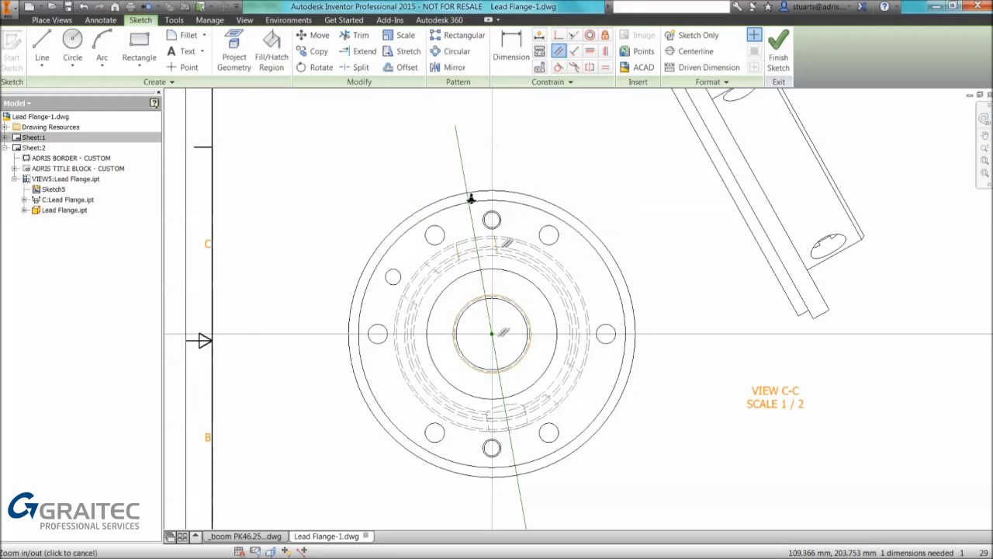
{"action": "scroll", "coordinate": [472, 198], "scroll_direction": "up", "scroll_amount": 4}
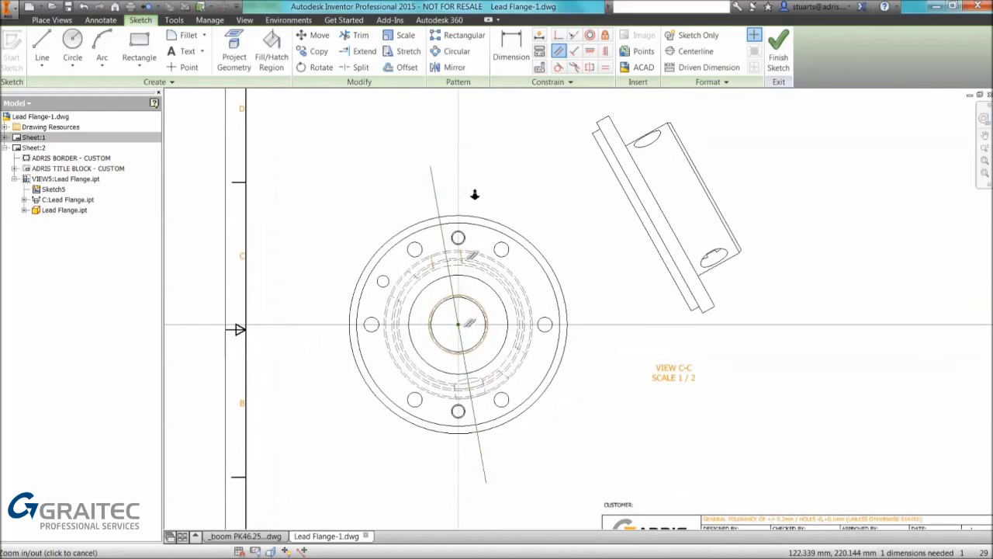
{"action": "left_click_drag", "start_coordinate": [475, 194], "coordinate": [481, 199]}
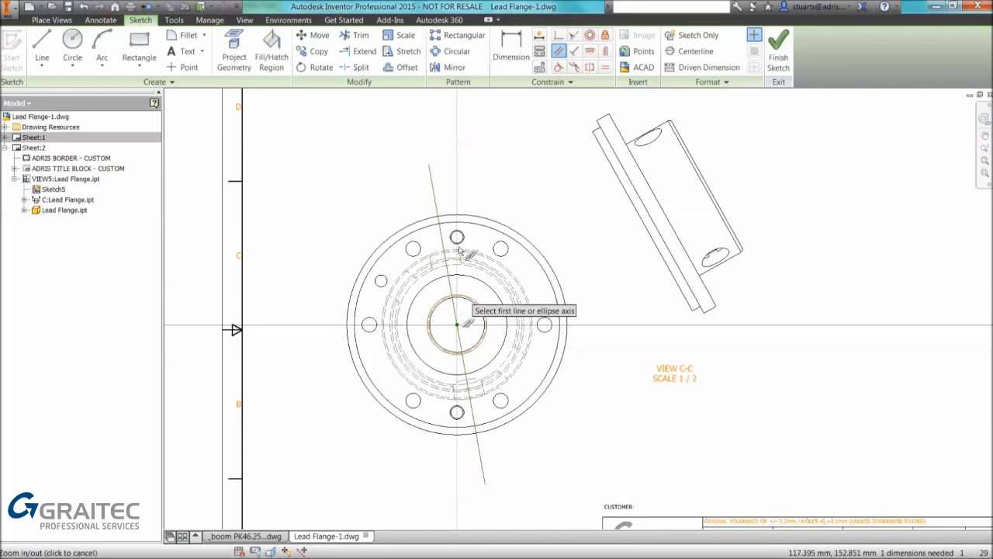
{"action": "key", "text": "Escape"}
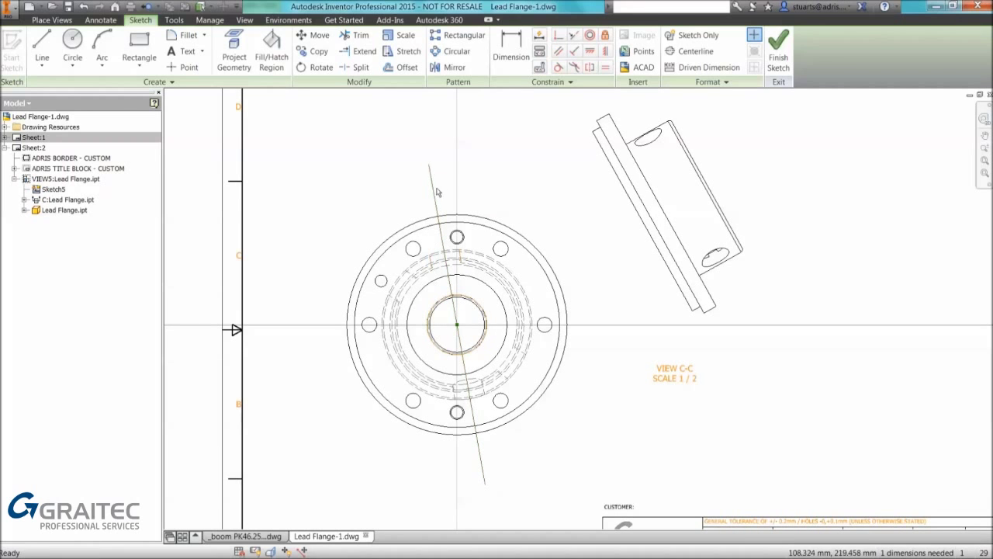
Shorten the section line, dimension its length as 245 mm and finish the sketch.
{"action": "left_click_drag", "start_coordinate": [431, 168], "coordinate": [437, 204]}
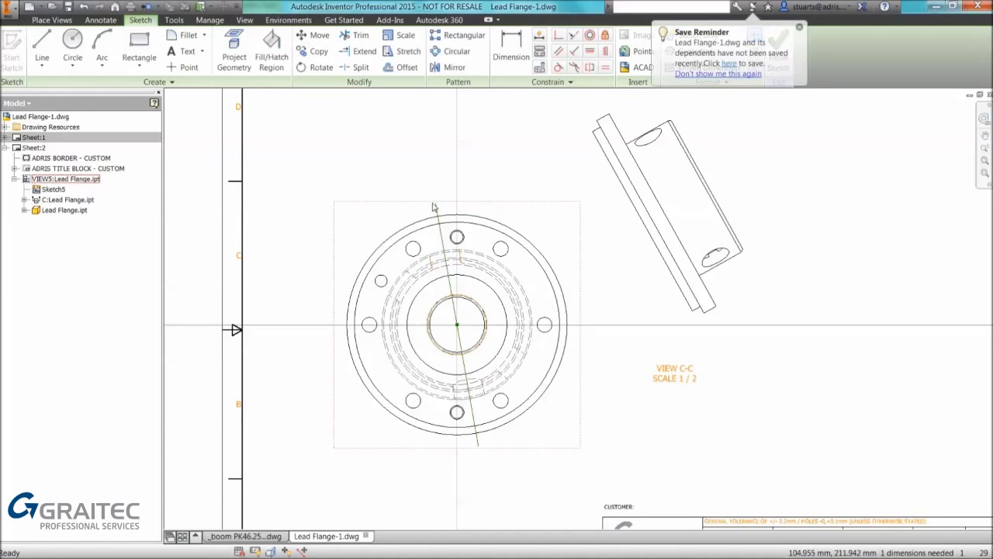
{"action": "left_click", "coordinate": [510, 48]}
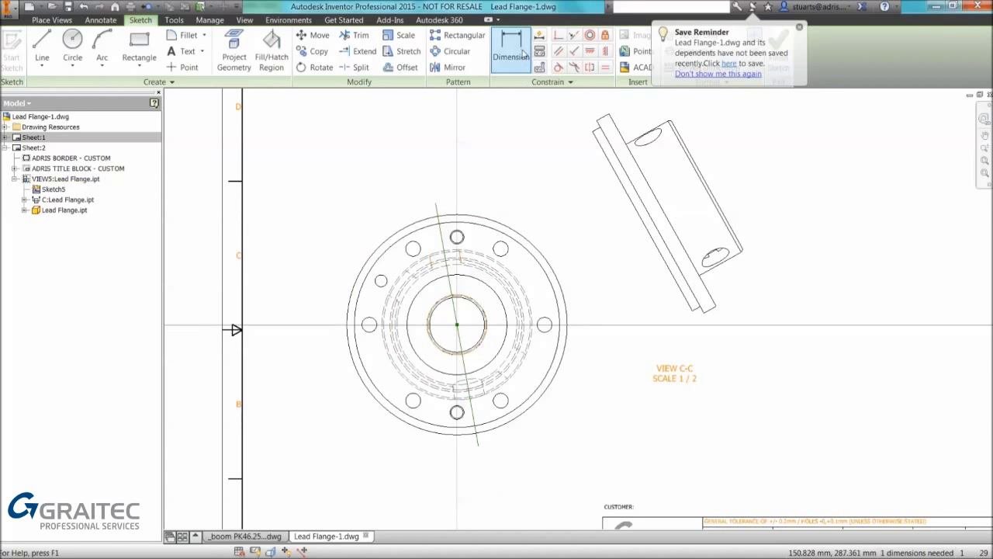
{"action": "left_click", "coordinate": [453, 218]}
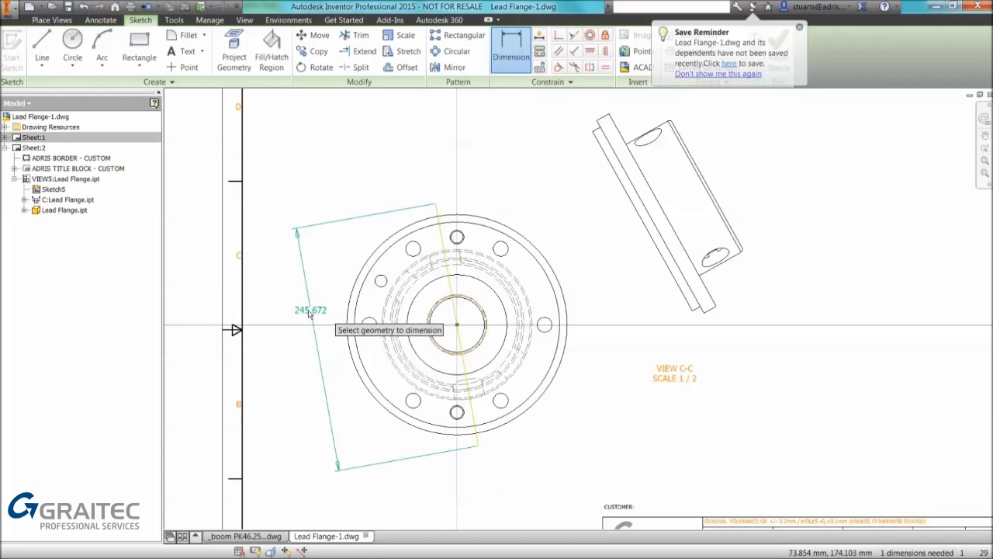
{"action": "left_click", "coordinate": [313, 325]}
{"action": "type", "text": "245"}
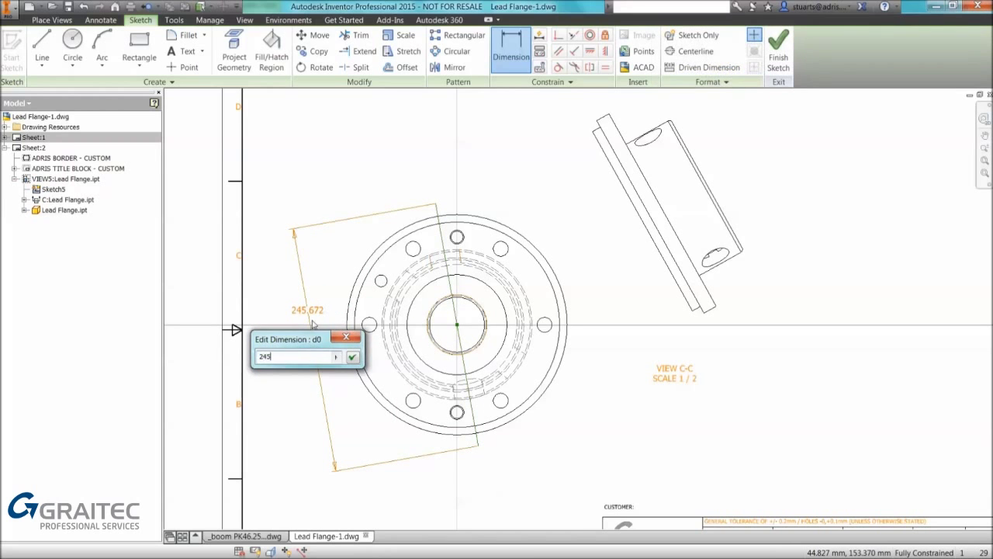
{"action": "key", "text": "Return"}
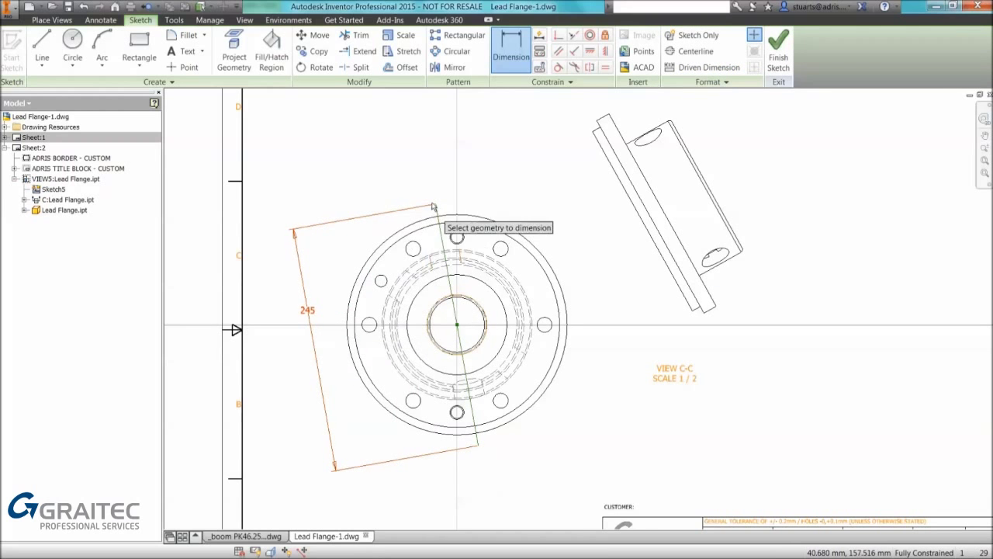
{"action": "right_click", "coordinate": [501, 177]}
{"action": "left_click", "coordinate": [517, 179]}
{"action": "right_click", "coordinate": [519, 184]}
{"action": "left_click", "coordinate": [515, 211]}
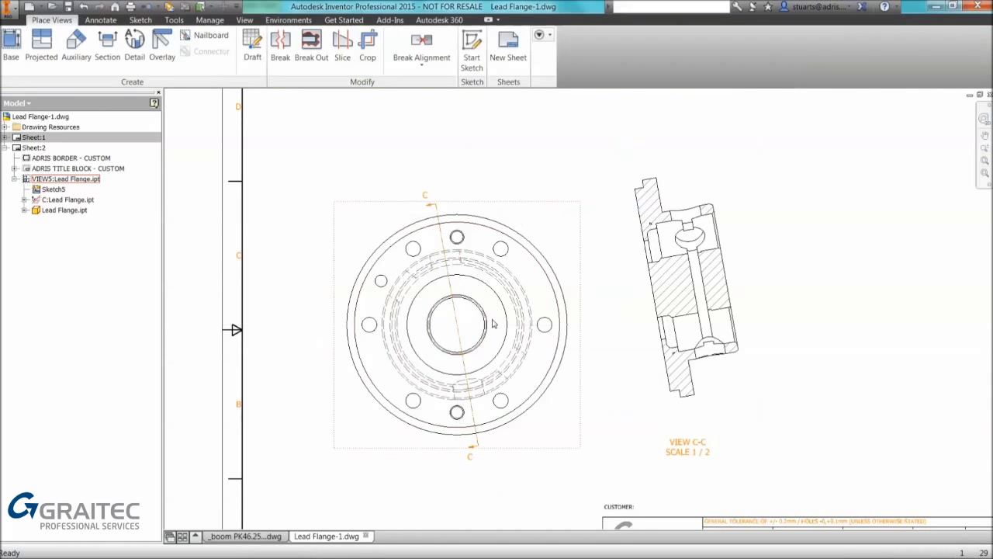
Break the alignment between section view C-C and the flange's front view.
{"action": "middle_click_drag", "start_coordinate": [445, 288], "coordinate": [421, 247]}
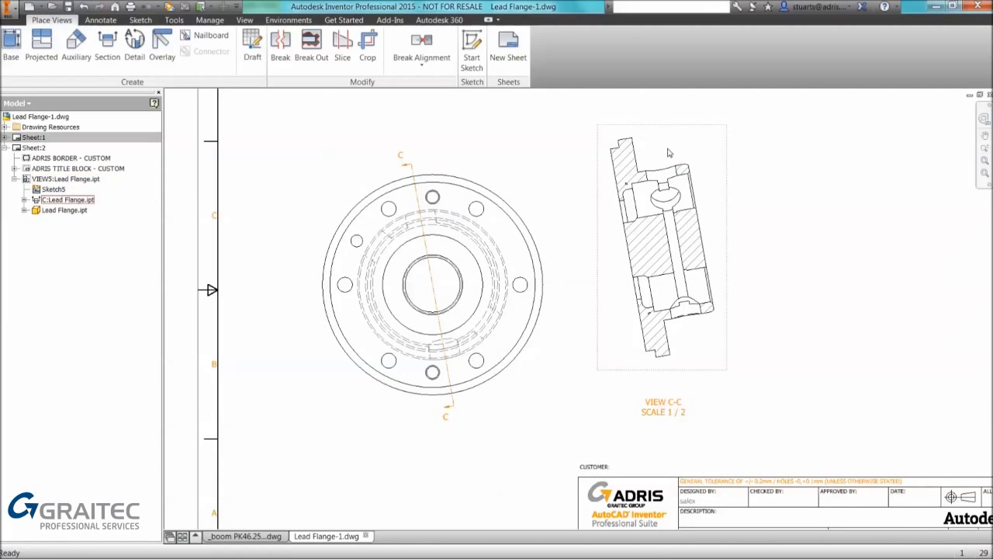
{"action": "left_click", "coordinate": [421, 47]}
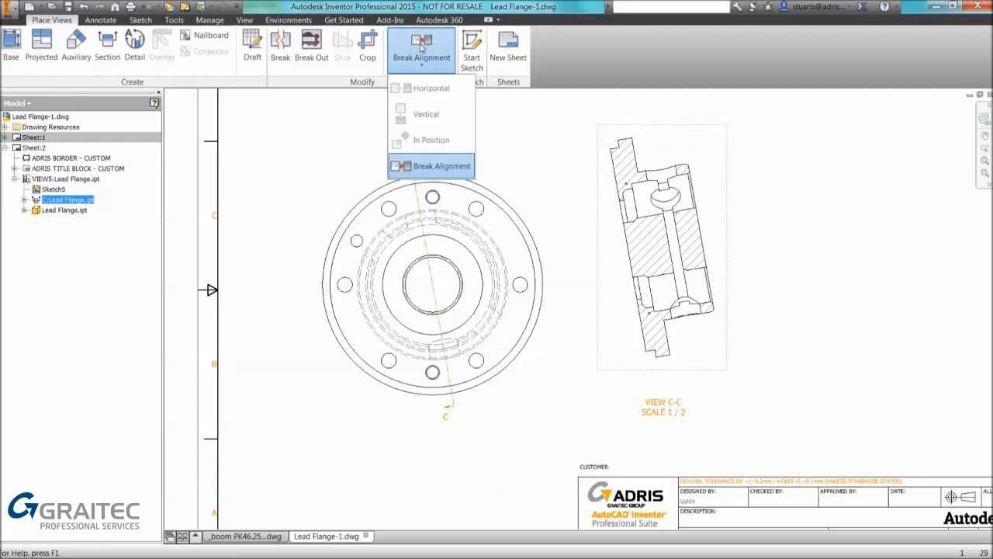
{"action": "left_click", "coordinate": [432, 166]}
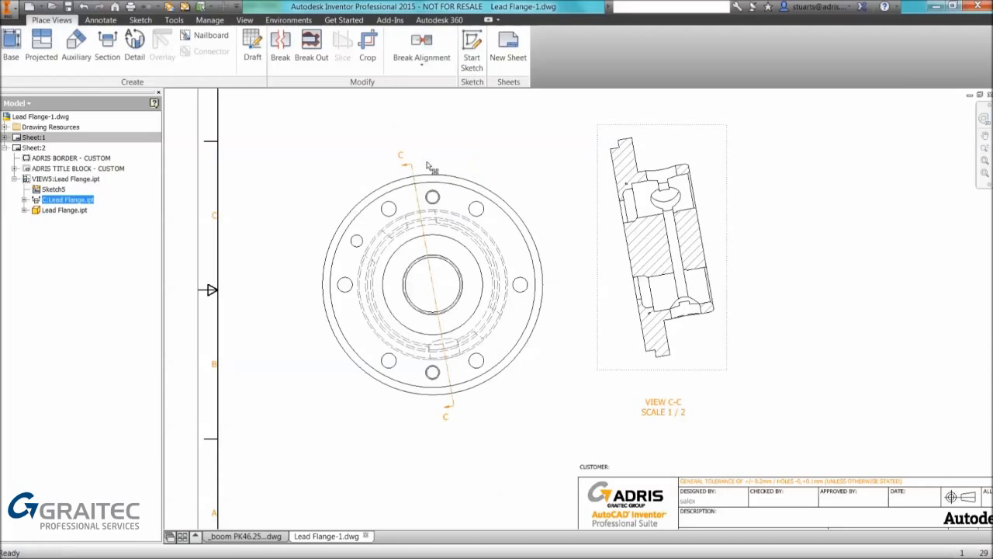
Rotate section view C-C by one of its edges, using the Horizontal and Rotate Camera options, to square it to the sheet.
{"action": "right_click", "coordinate": [669, 148]}
{"action": "left_click", "coordinate": [644, 283]}
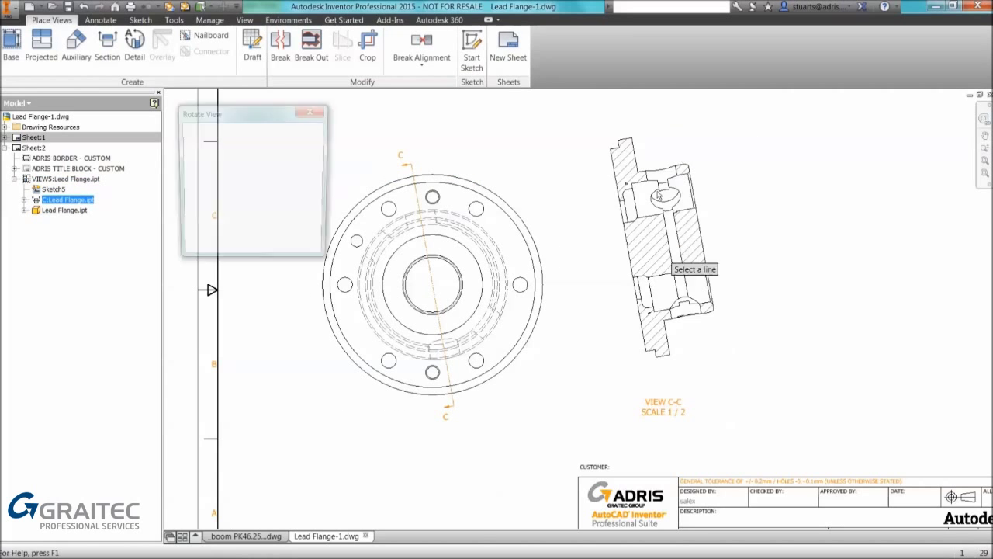
{"action": "left_click", "coordinate": [631, 159]}
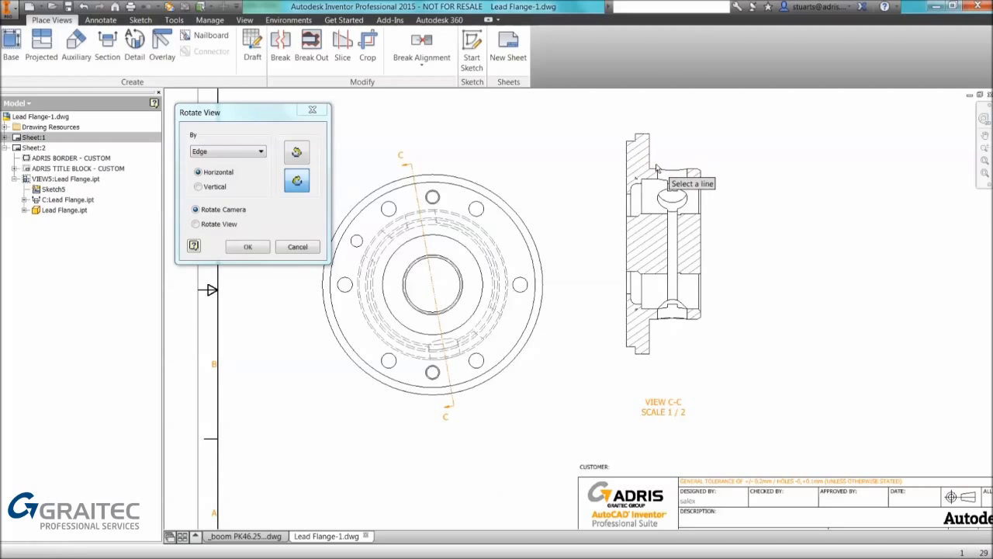
{"action": "left_click", "coordinate": [263, 249]}
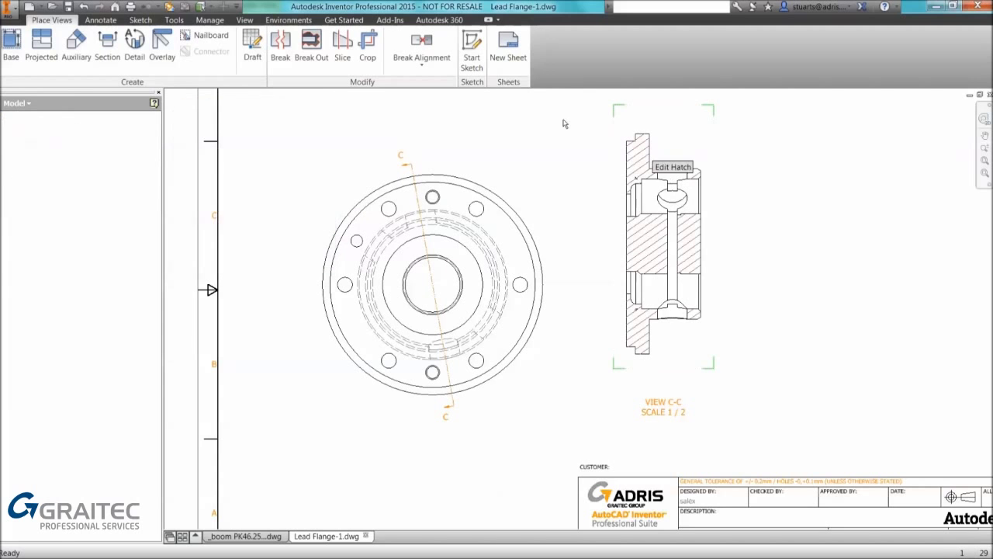
Align section view C-C horizontally with the flange's front view, and reposition the two aligned views on the sheet.
{"action": "left_click_drag", "start_coordinate": [714, 156], "coordinate": [752, 133]}
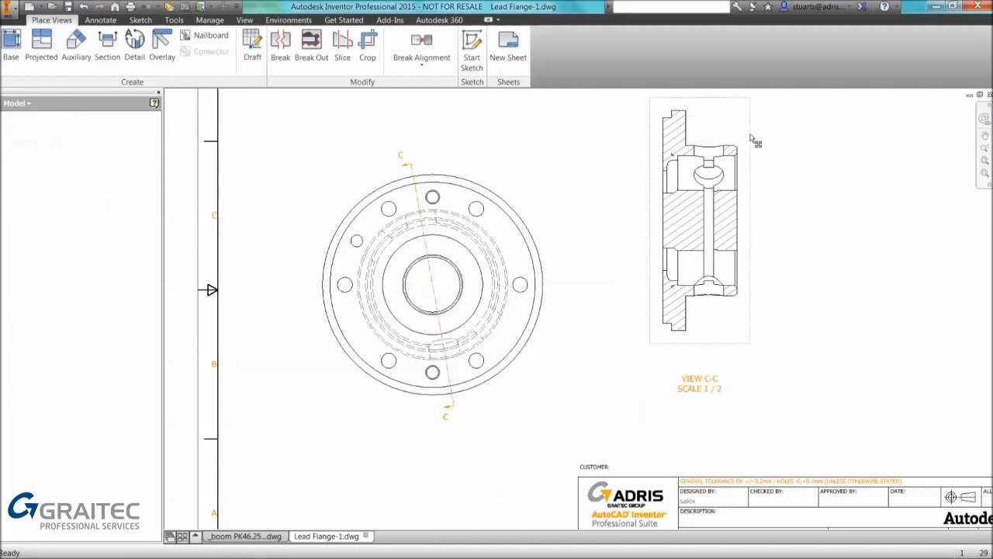
{"action": "middle_click_drag", "start_coordinate": [541, 157], "coordinate": [492, 181]}
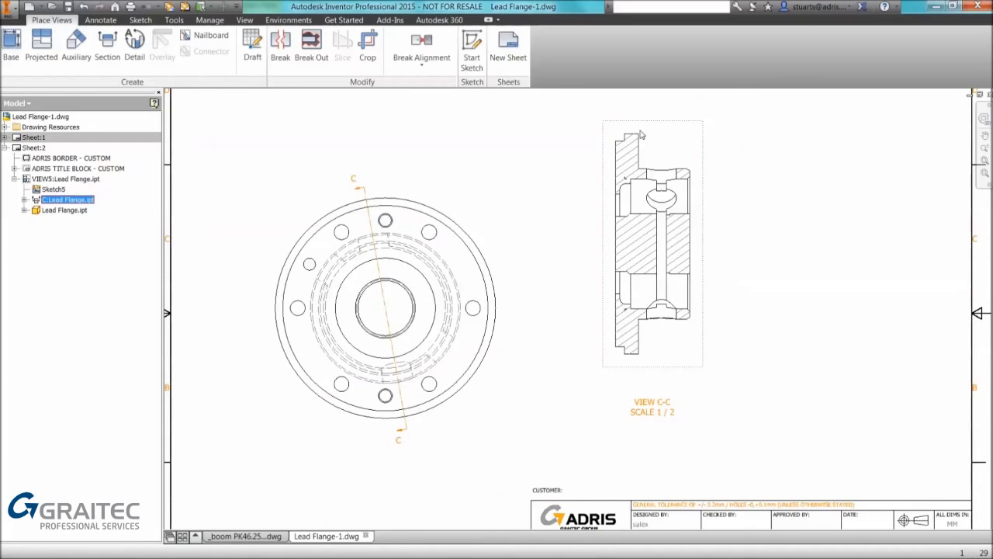
{"action": "left_click", "coordinate": [418, 66]}
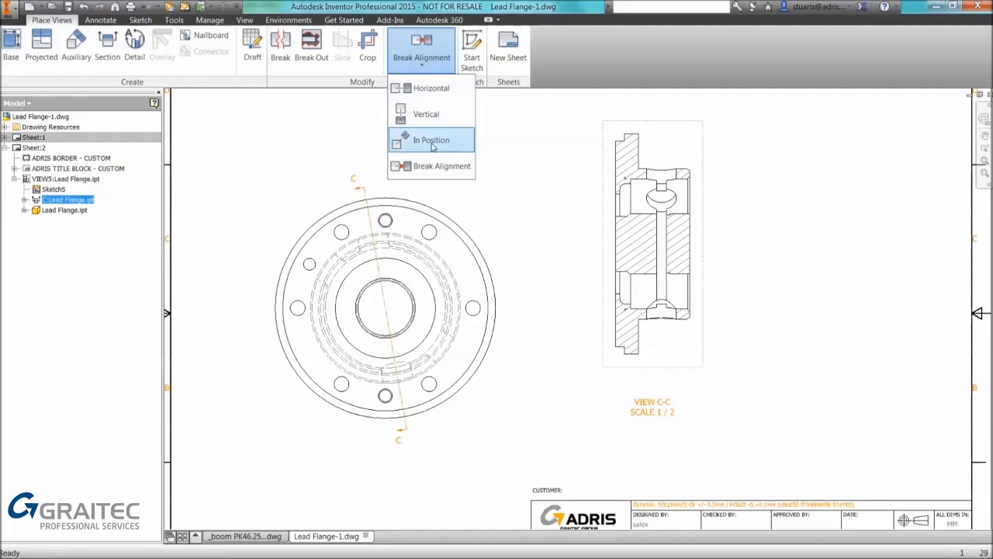
{"action": "left_click", "coordinate": [425, 89]}
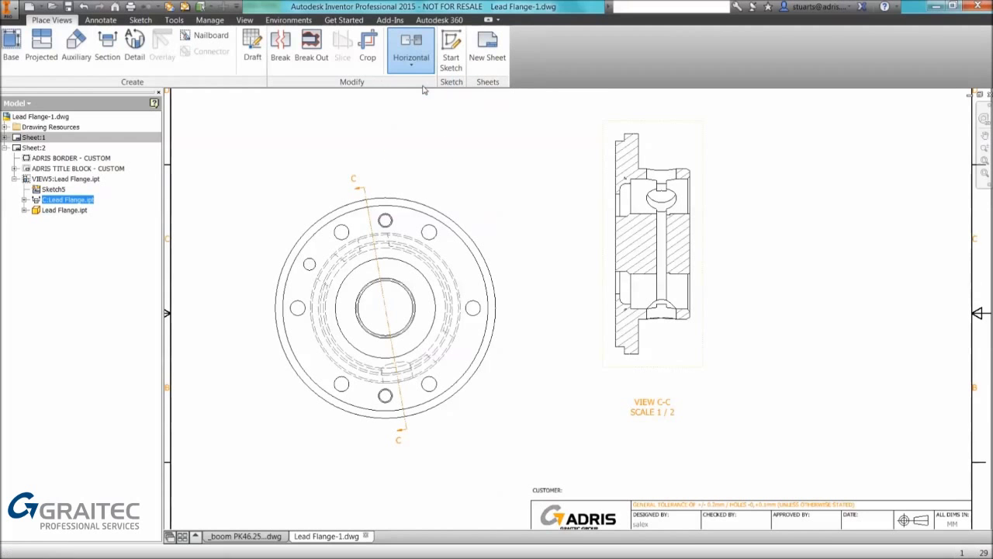
{"action": "left_click", "coordinate": [435, 203]}
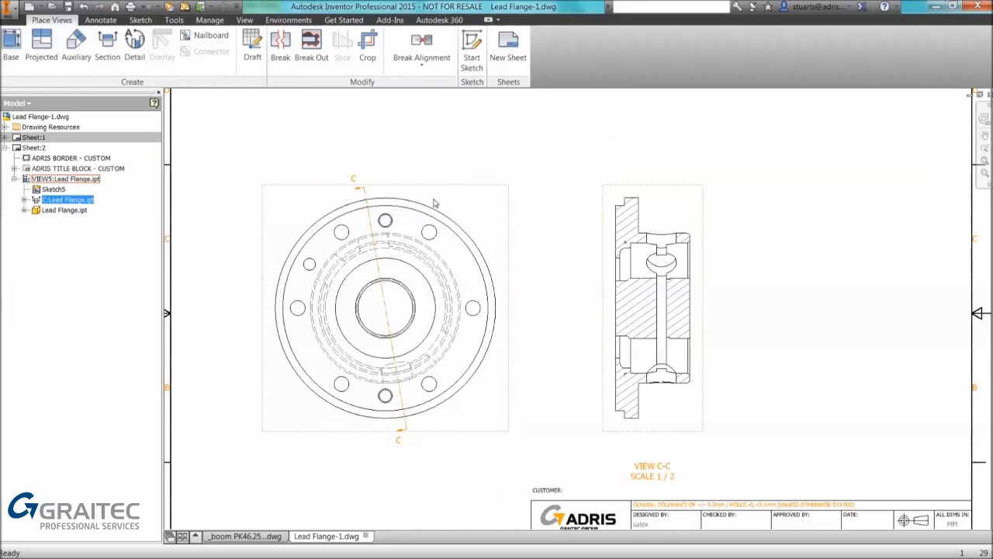
{"action": "left_click_drag", "start_coordinate": [667, 196], "coordinate": [697, 196]}
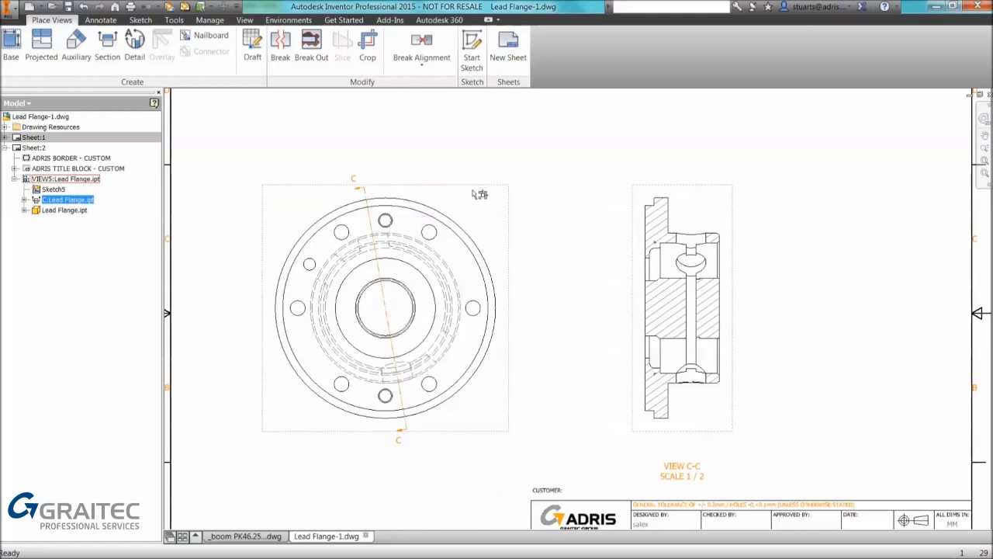
{"action": "left_click_drag", "start_coordinate": [473, 191], "coordinate": [495, 138]}
Hide the small stray triangular edges in the hatched area above the upper groove of section view C-C.
{"action": "middle_click_drag", "start_coordinate": [650, 234], "coordinate": [612, 258]}
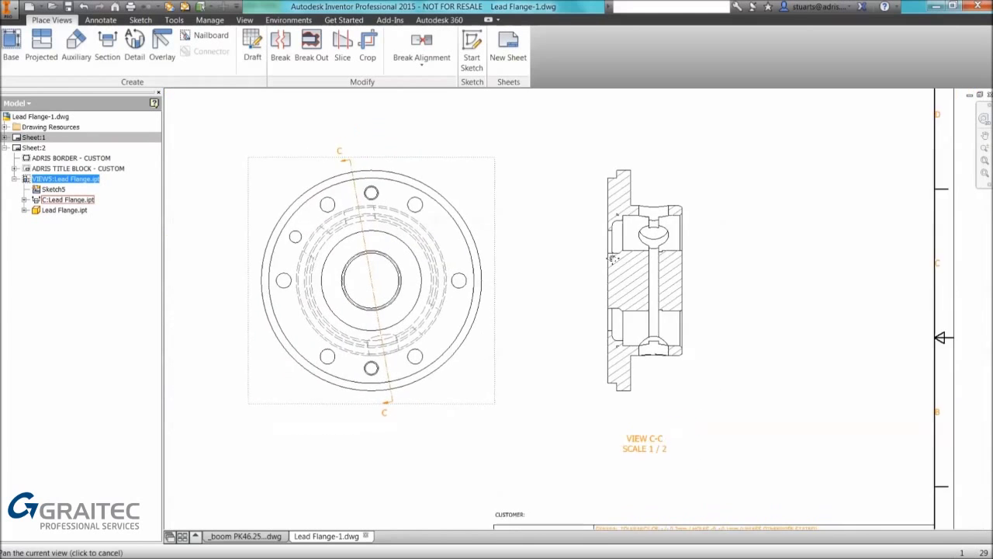
{"action": "scroll", "coordinate": [617, 221], "scroll_direction": "up", "scroll_amount": 10}
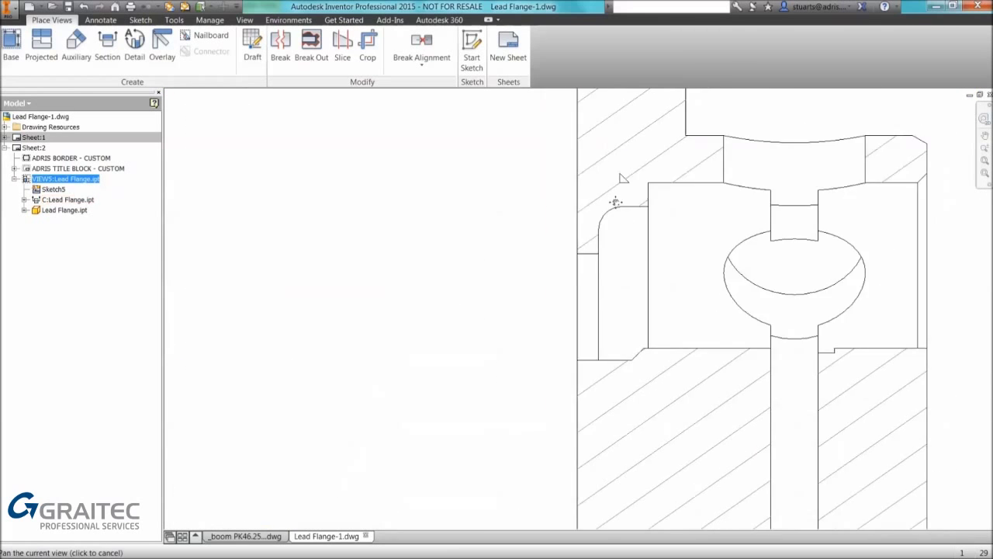
{"action": "middle_click_drag", "start_coordinate": [616, 202], "coordinate": [485, 282]}
{"action": "scroll", "coordinate": [514, 246], "scroll_direction": "down", "scroll_amount": 1}
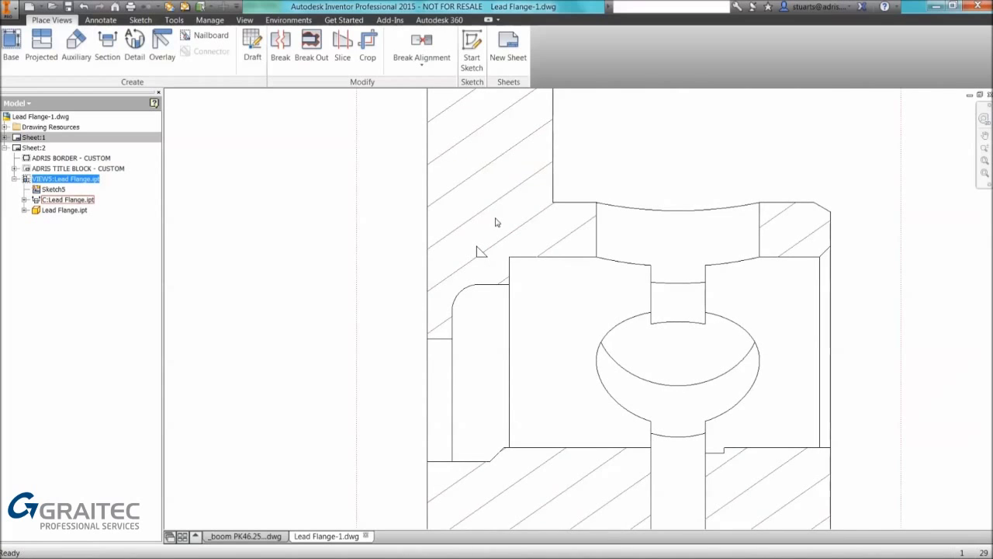
{"action": "left_click", "coordinate": [464, 244]}
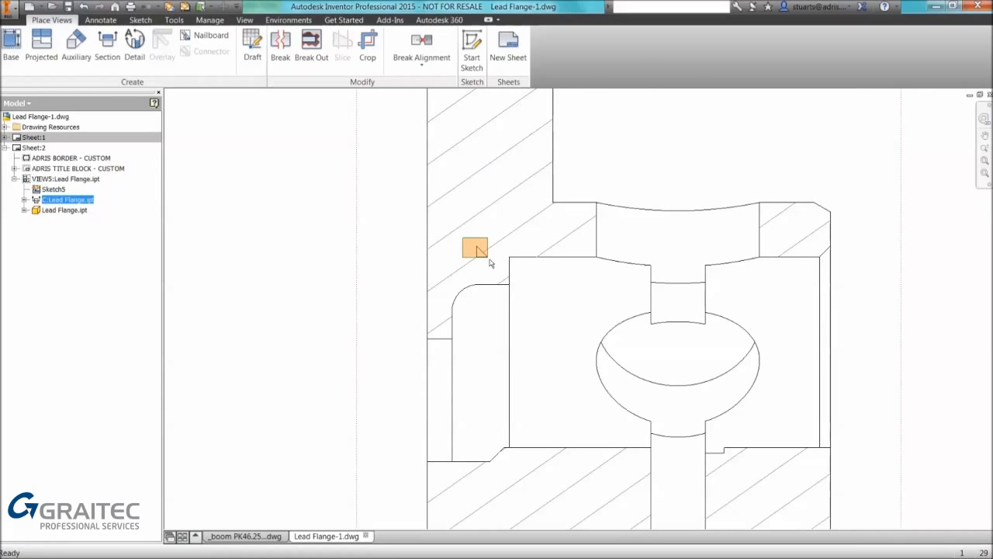
{"action": "key", "text": "Escape"}
{"action": "right_click", "coordinate": [478, 231]}
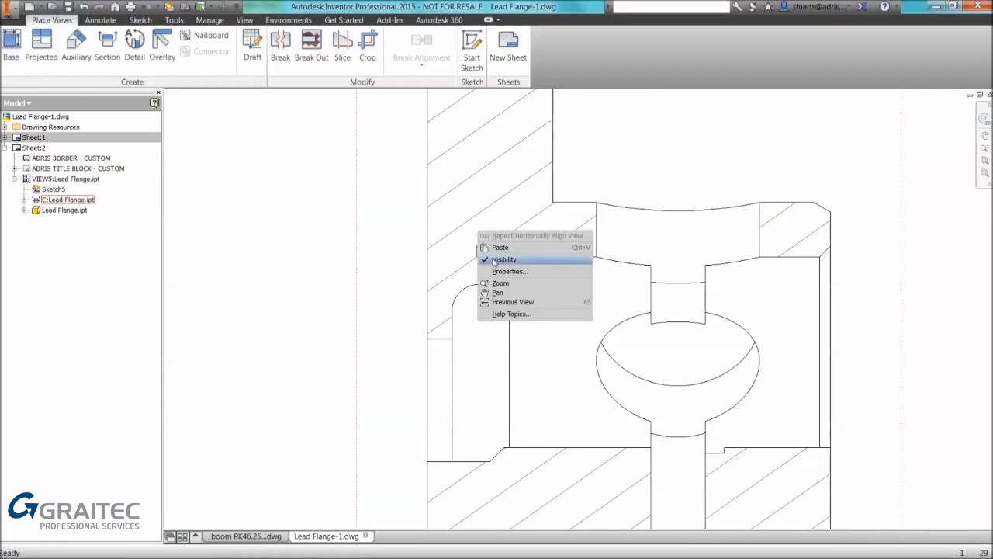
{"action": "left_click", "coordinate": [495, 260]}
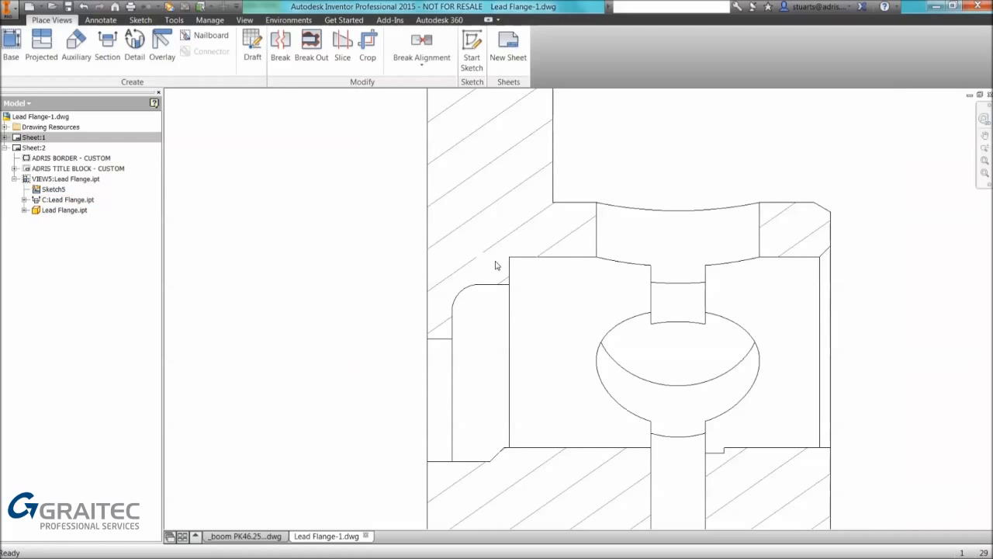
Hide the matching stray triangular edges in the hatching below the lower groove of section view C-C.
{"action": "mouse_move", "coordinate": [564, 389]}
{"action": "middle_mouse_down"}
{"action": "mouse_move", "coordinate": [512, 210]}
{"action": "mouse_move", "coordinate": [489, 178]}
{"action": "middle_mouse_up"}
{"action": "middle_click_drag", "start_coordinate": [503, 435], "coordinate": [511, 48]}
{"action": "middle_click_drag", "start_coordinate": [502, 416], "coordinate": [525, 315]}
{"action": "left_click", "coordinate": [437, 272]}
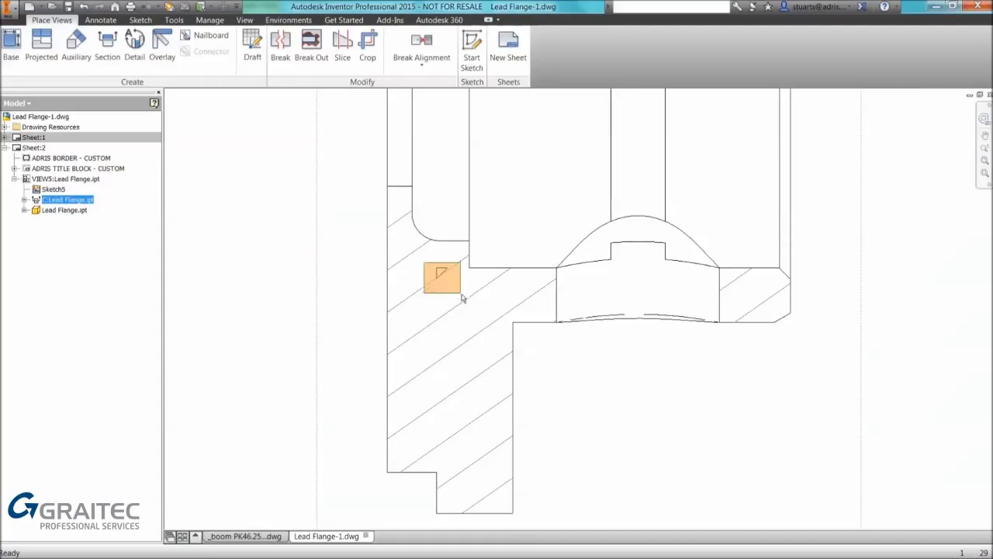
{"action": "right_click", "coordinate": [362, 226]}
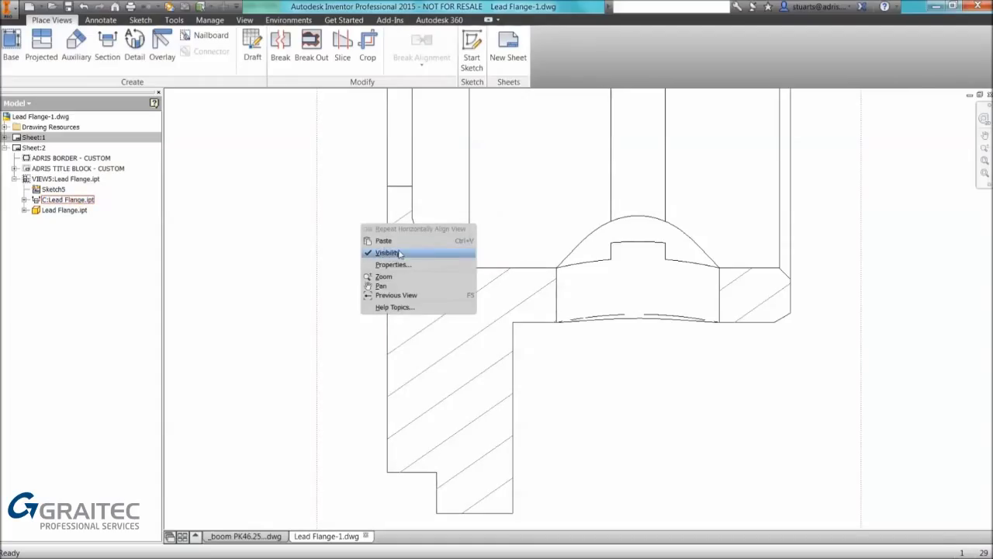
{"action": "left_click", "coordinate": [398, 251]}
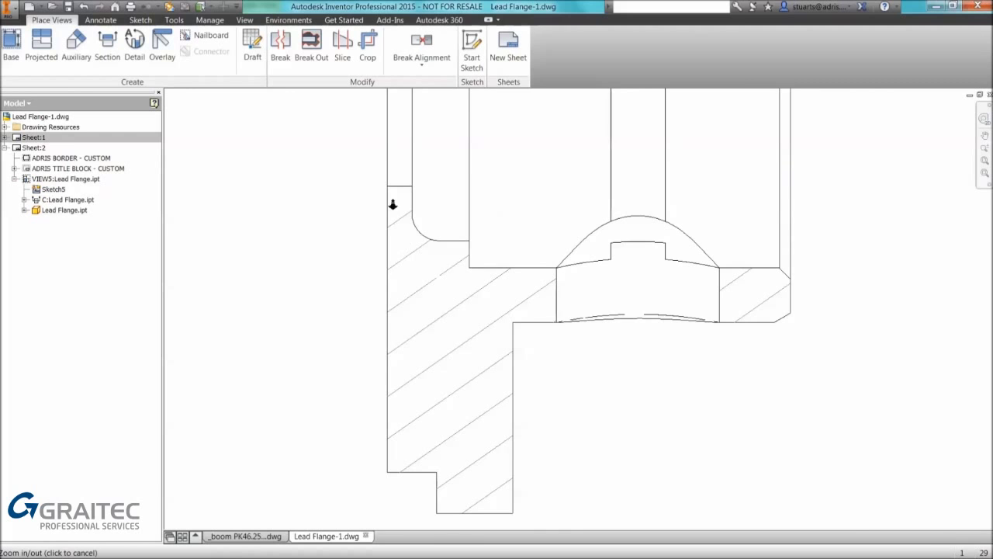
Activate Sheet:1 and bring its dimensioned section A-A into close view.
{"action": "left_click_drag", "start_coordinate": [393, 205], "coordinate": [400, 299]}
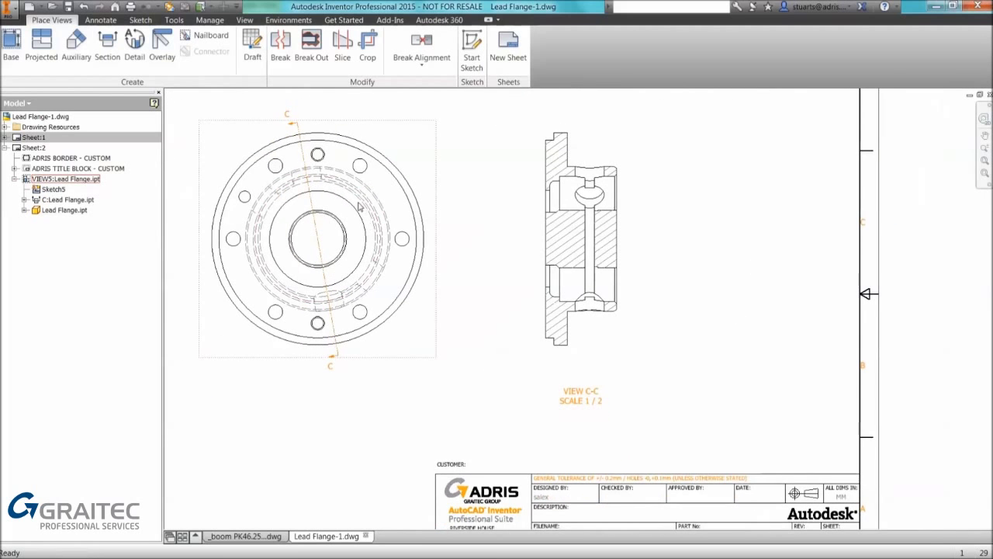
{"action": "key", "text": "Home"}
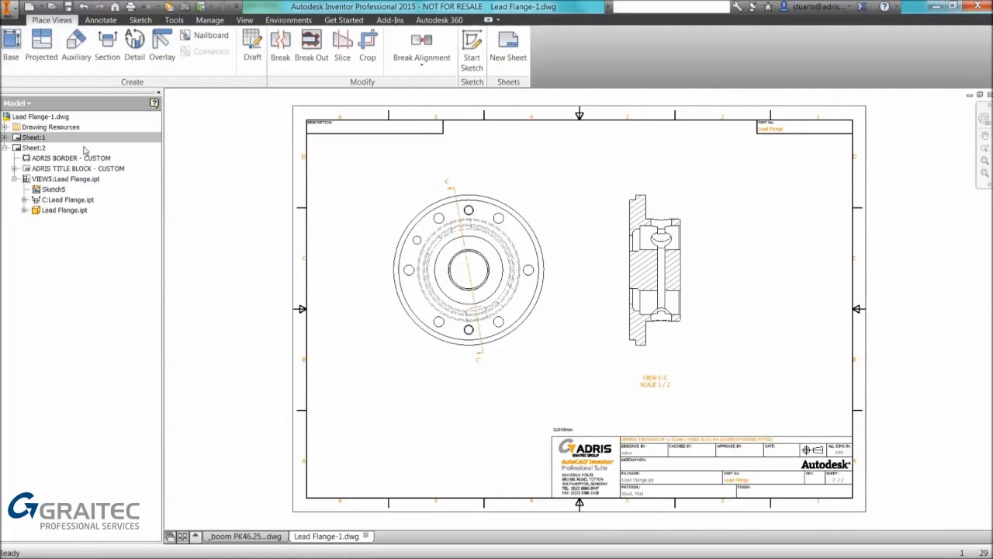
{"action": "double_click", "coordinate": [24, 146]}
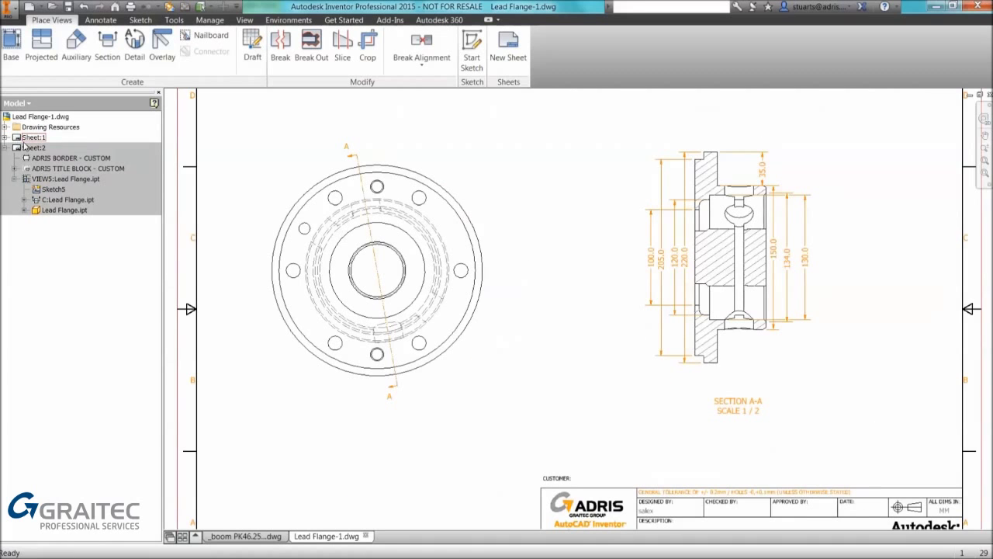
{"action": "middle_click_drag", "start_coordinate": [567, 233], "coordinate": [395, 202]}
{"action": "scroll", "coordinate": [412, 191], "scroll_direction": "up", "scroll_amount": 3}
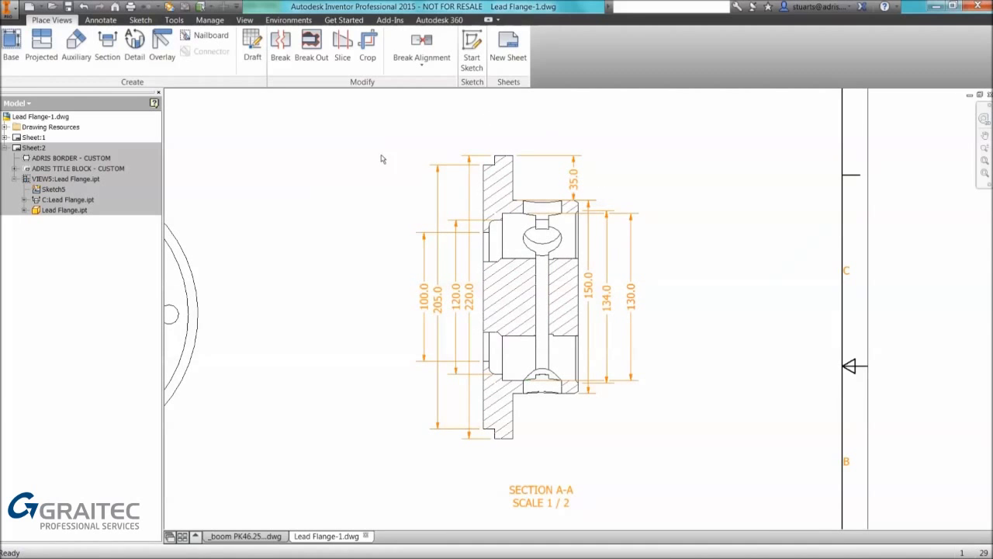
Arrange all the dimensions around section A-A with the Arrange Dimensions command.
{"action": "left_click", "coordinate": [98, 19]}
{"action": "left_click", "coordinate": [120, 37]}
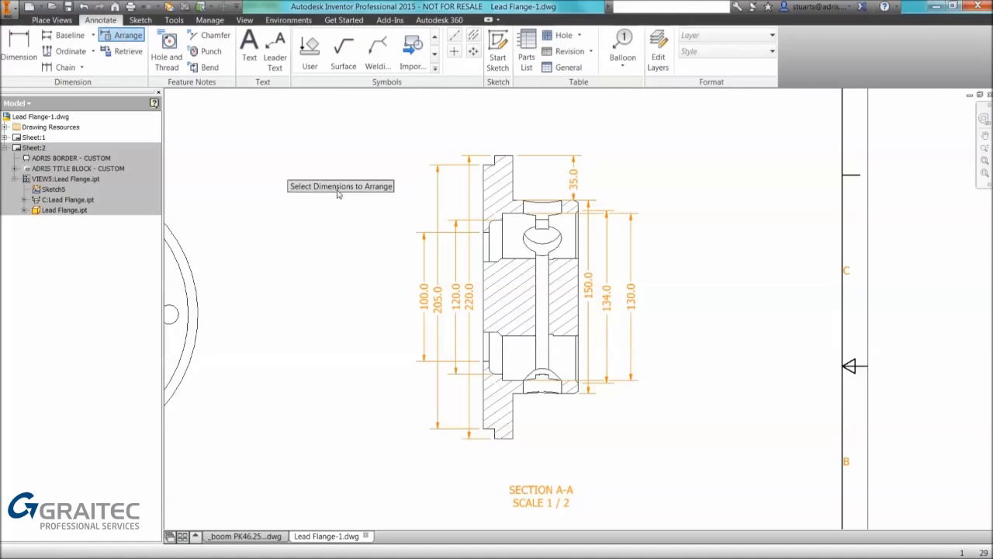
{"action": "left_click_drag", "start_coordinate": [327, 115], "coordinate": [716, 502]}
{"action": "right_click", "coordinate": [346, 196]}
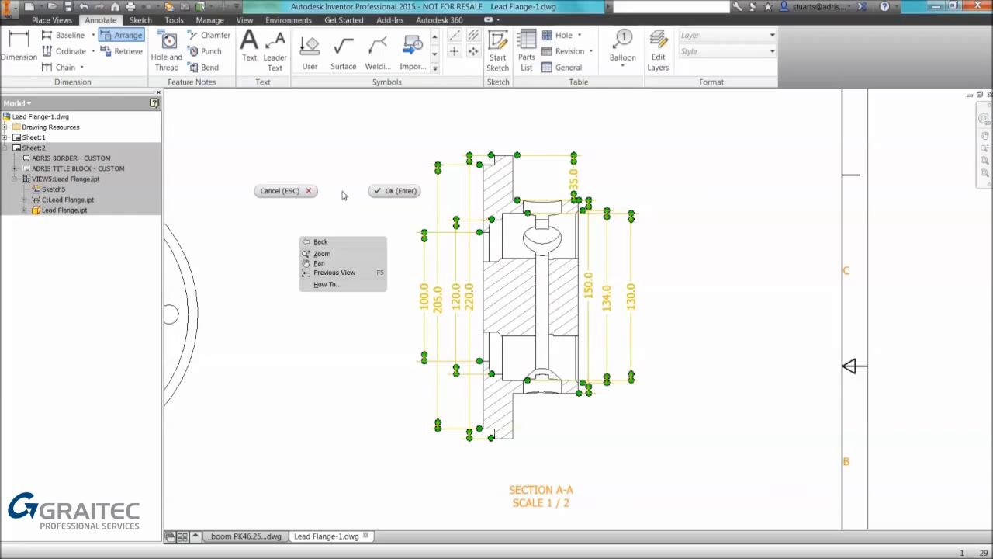
{"action": "left_click", "coordinate": [388, 192]}
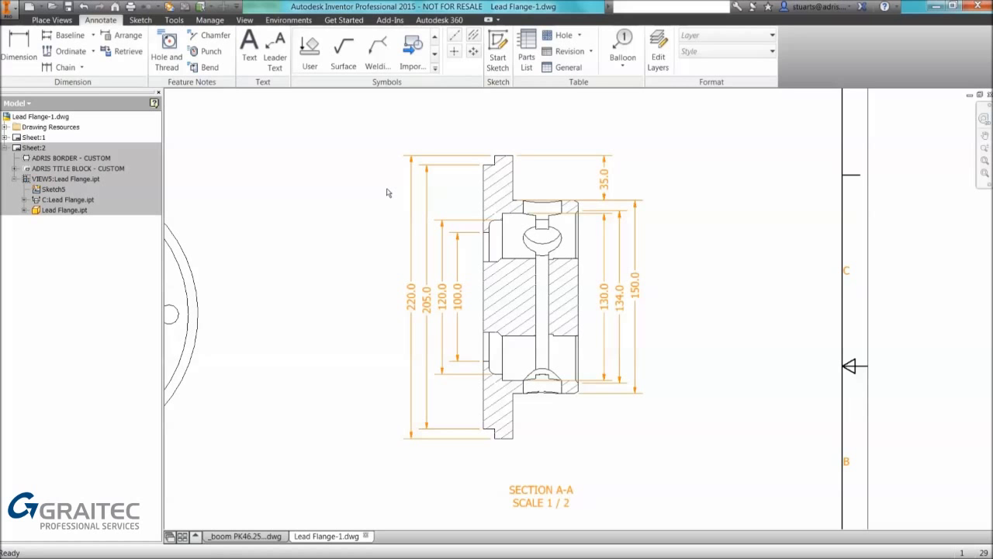
Add a diameter symbol in front of the 150.0 dimension on section A-A.
{"action": "middle_click_drag", "start_coordinate": [715, 248], "coordinate": [665, 233]}
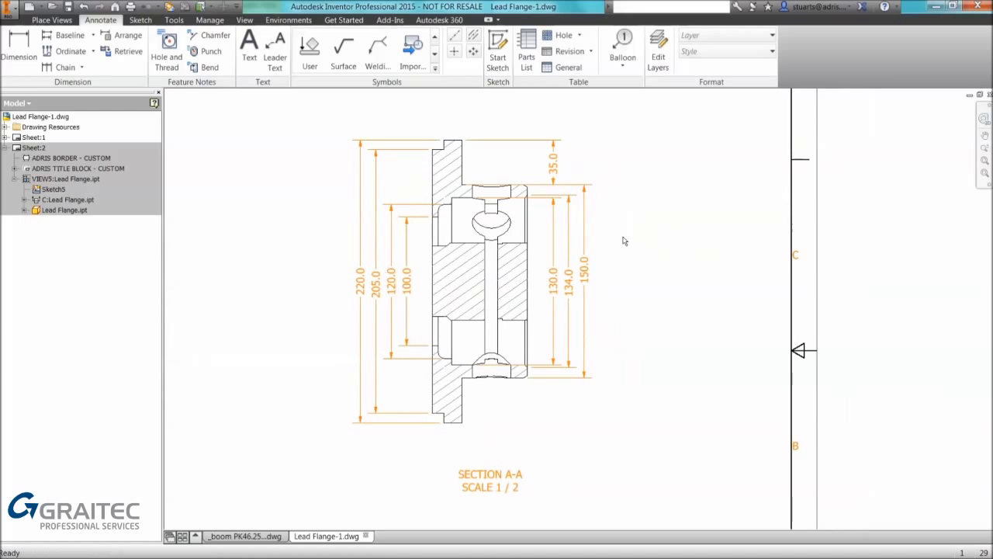
{"action": "double_click", "coordinate": [586, 273]}
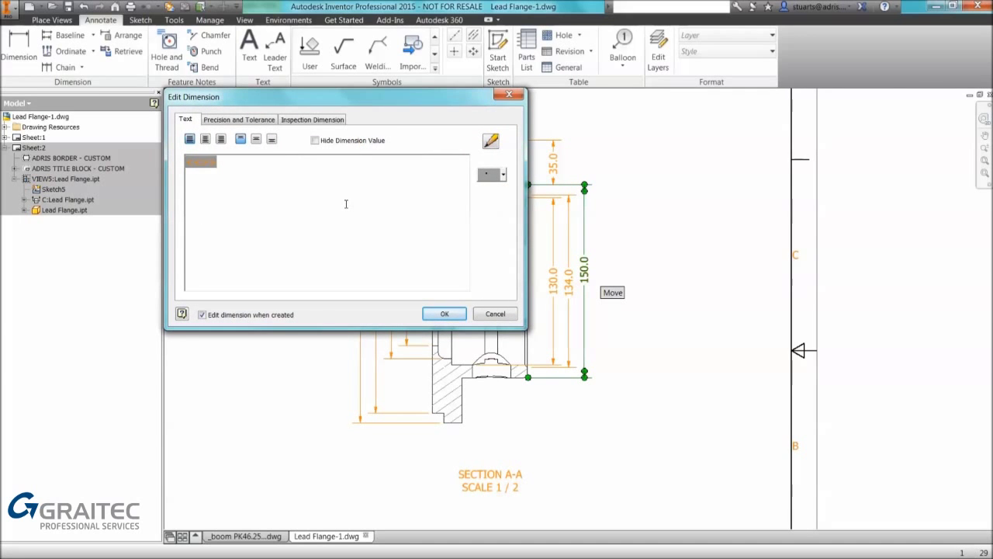
{"action": "left_click", "coordinate": [502, 176]}
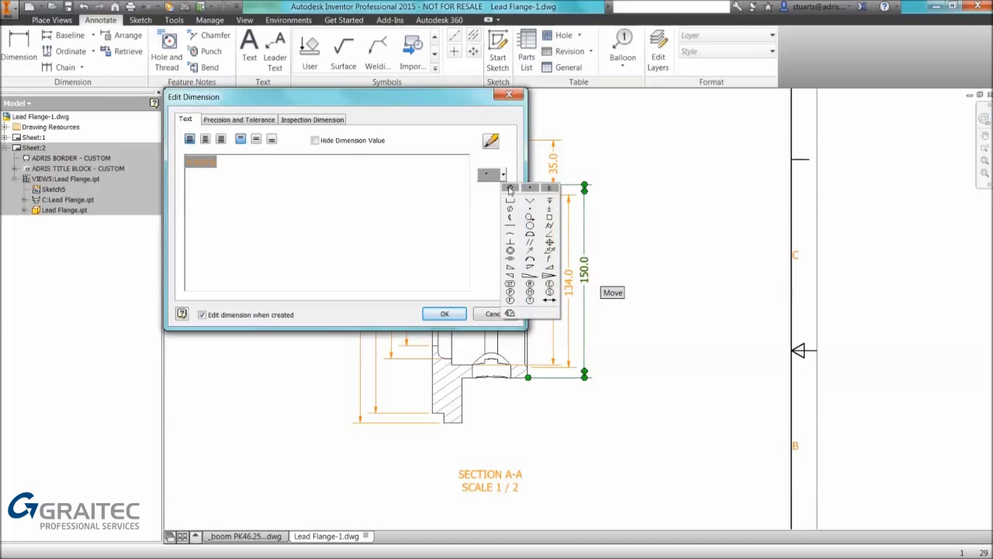
{"action": "left_click", "coordinate": [510, 189]}
{"action": "left_click", "coordinate": [445, 314]}
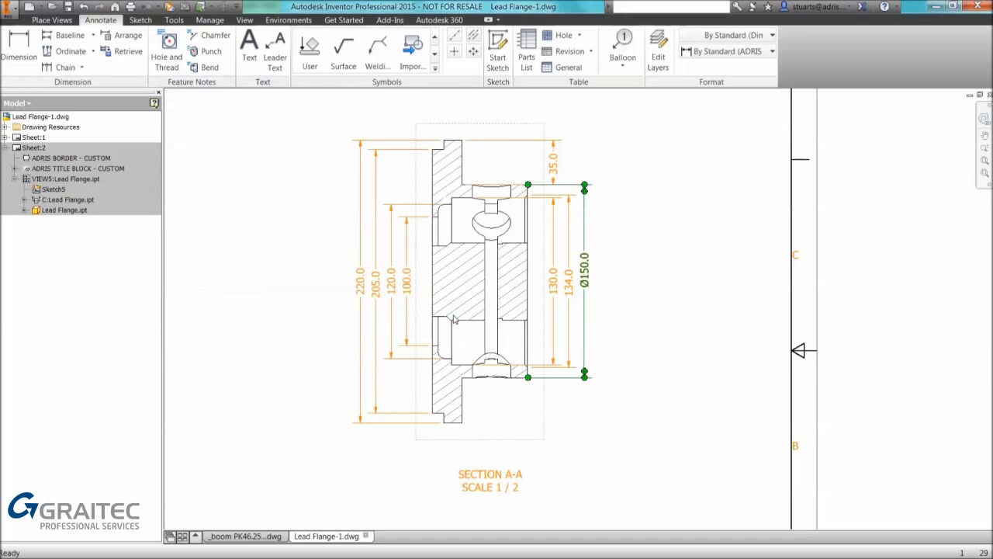
Set the precision of the Ø150 dimension to 0 decimal places.
{"action": "right_click", "coordinate": [586, 272]}
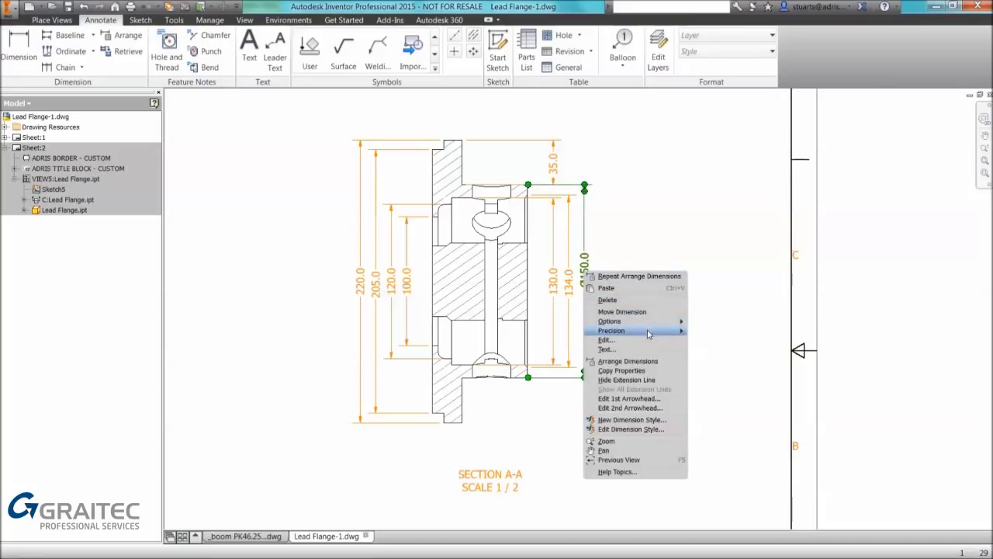
{"action": "mouse_move", "coordinate": [648, 334]}
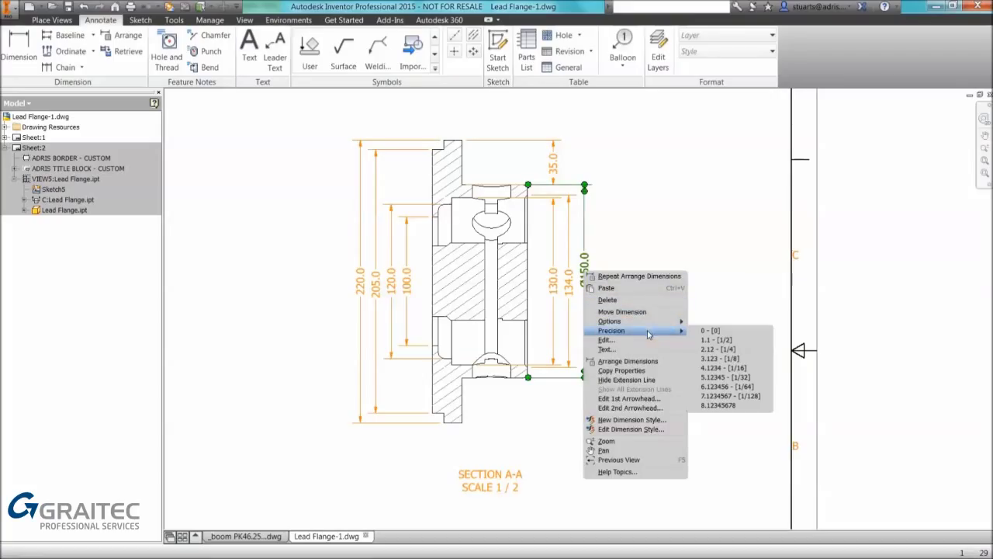
{"action": "left_click", "coordinate": [705, 332]}
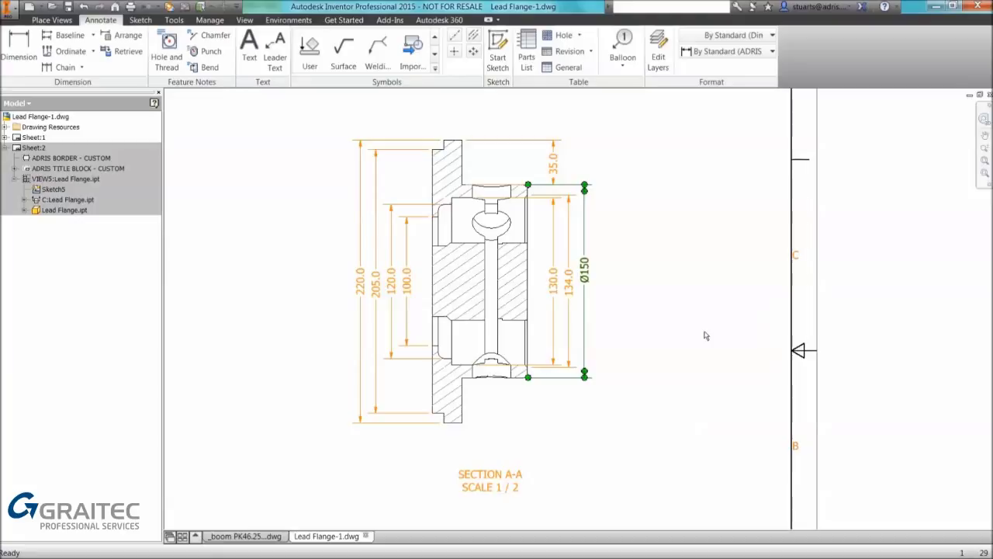
{"action": "left_click", "coordinate": [649, 272]}
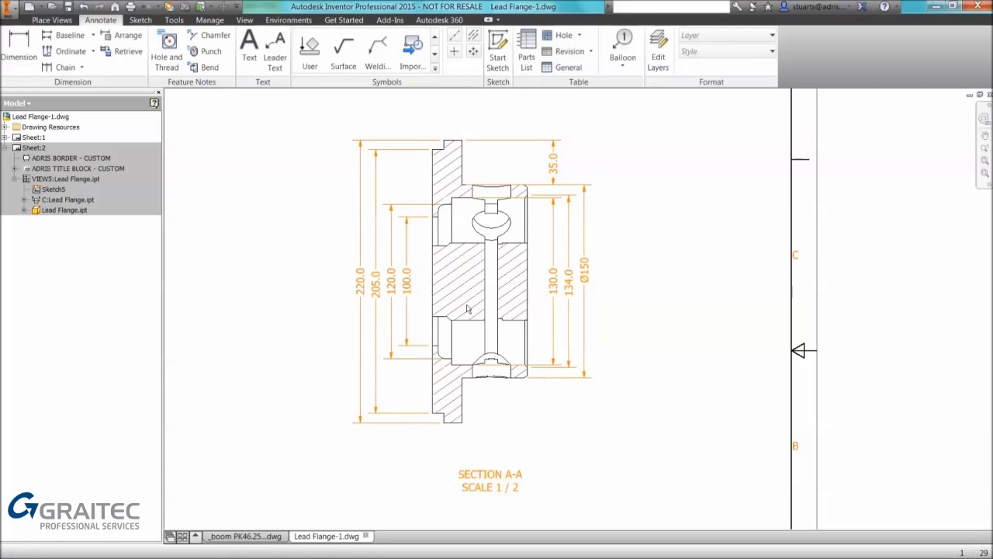
Copy the Ø150 dimension's properties to the 220, 205, 120, 100, 130 and 134 dimensions of section A-A.
{"action": "right_click", "coordinate": [588, 272]}
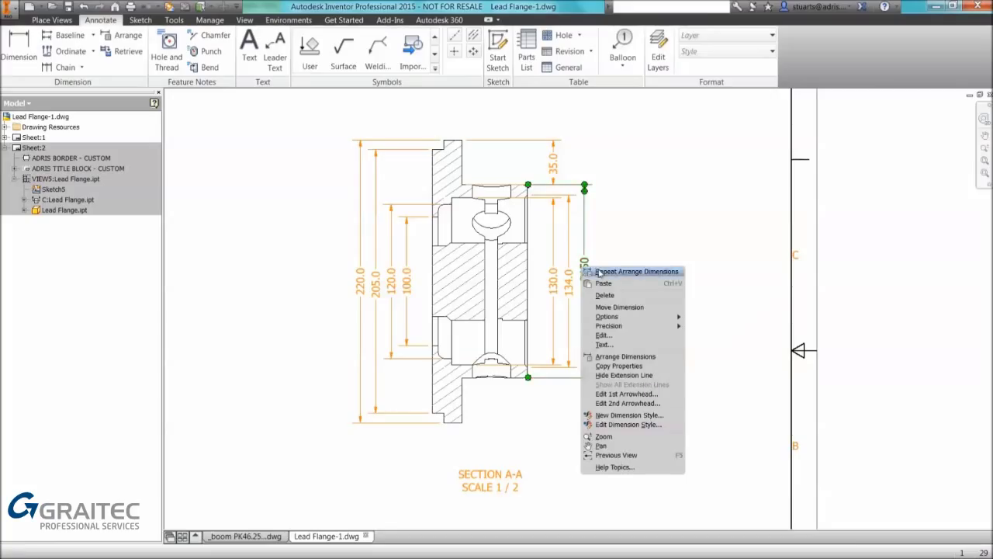
{"action": "left_click", "coordinate": [614, 366]}
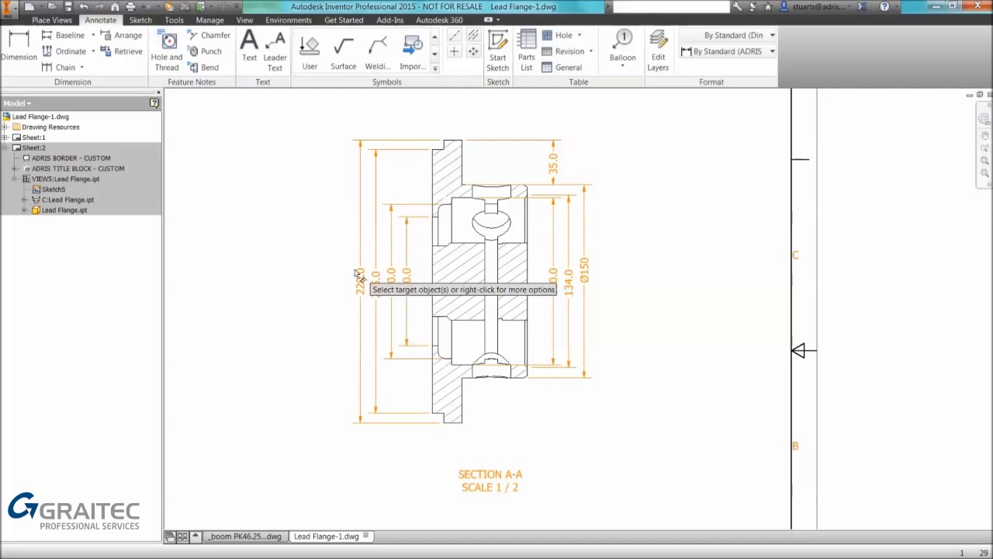
{"action": "left_click_drag", "start_coordinate": [674, 335], "coordinate": [295, 247]}
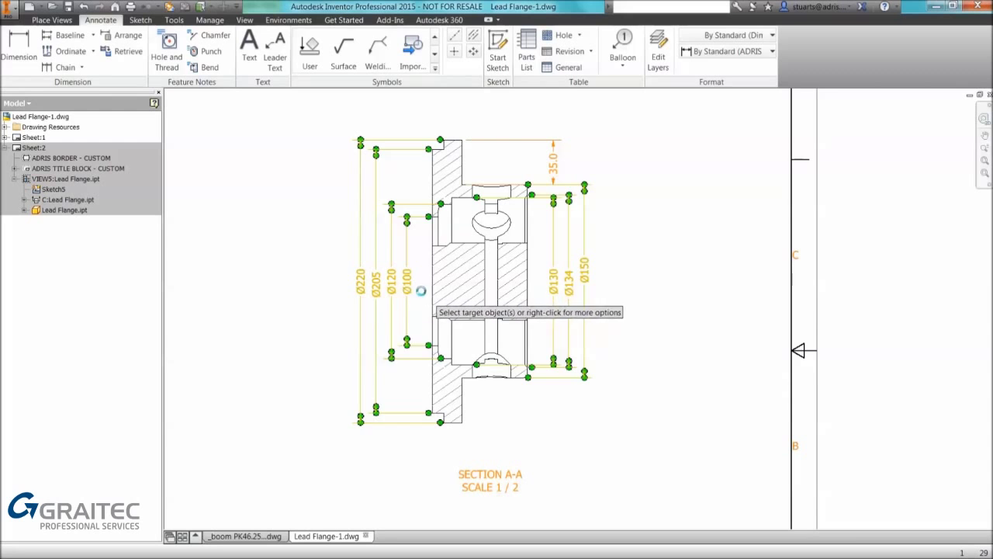
{"action": "key", "text": "Escape"}
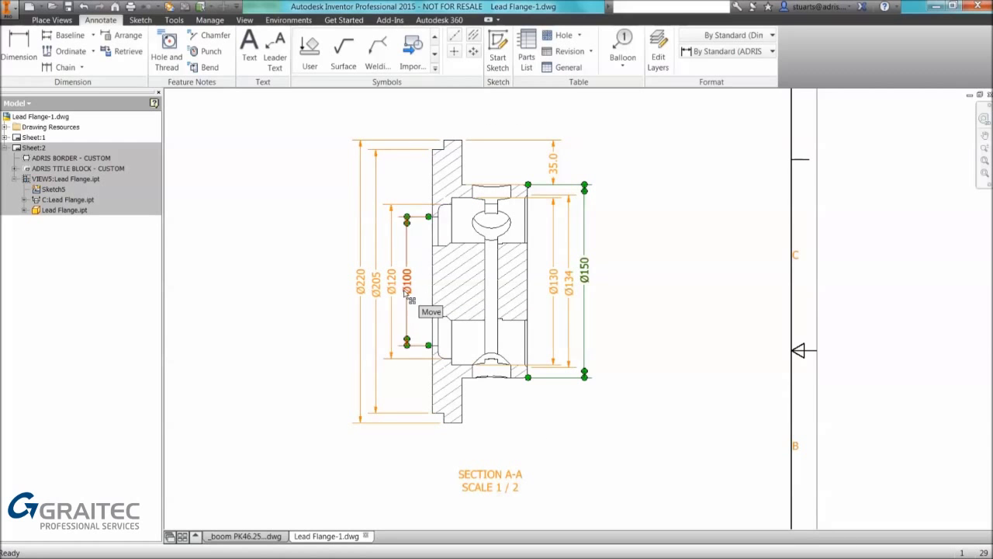